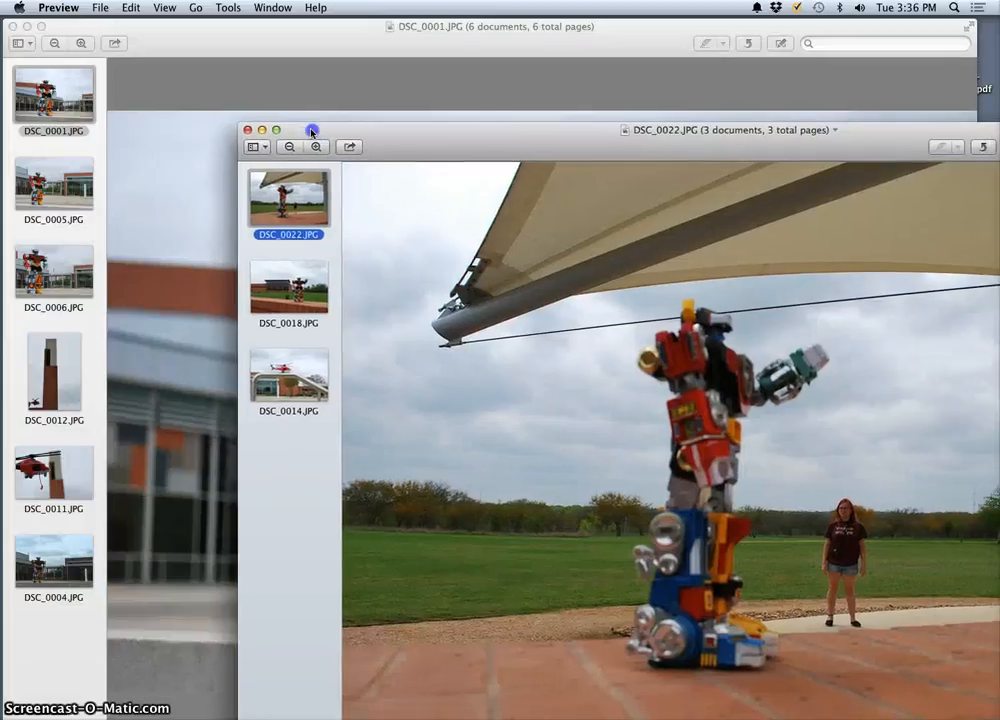
Step: Minimize the DSC_0022.JPG window and preview DSC_0001.JPG and DSC_0006.JPG in the other photo set, returning to DSC_0001.JPG
{"action": "left_click", "coordinate": [261, 131]}
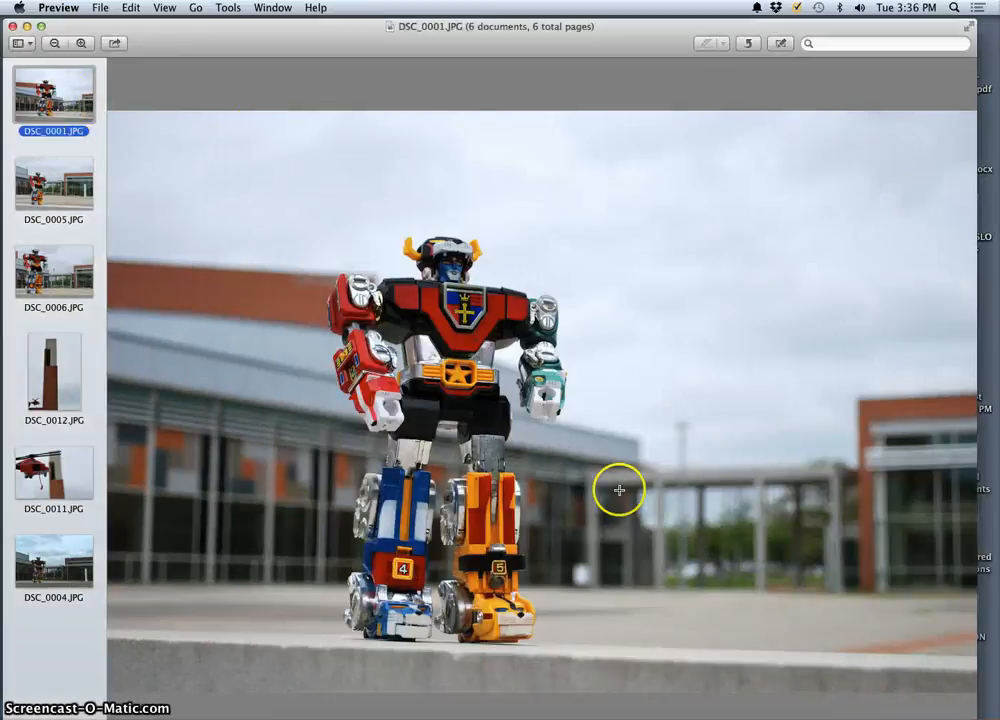
{"action": "key", "text": "Down"}
{"action": "key", "text": "Down"}
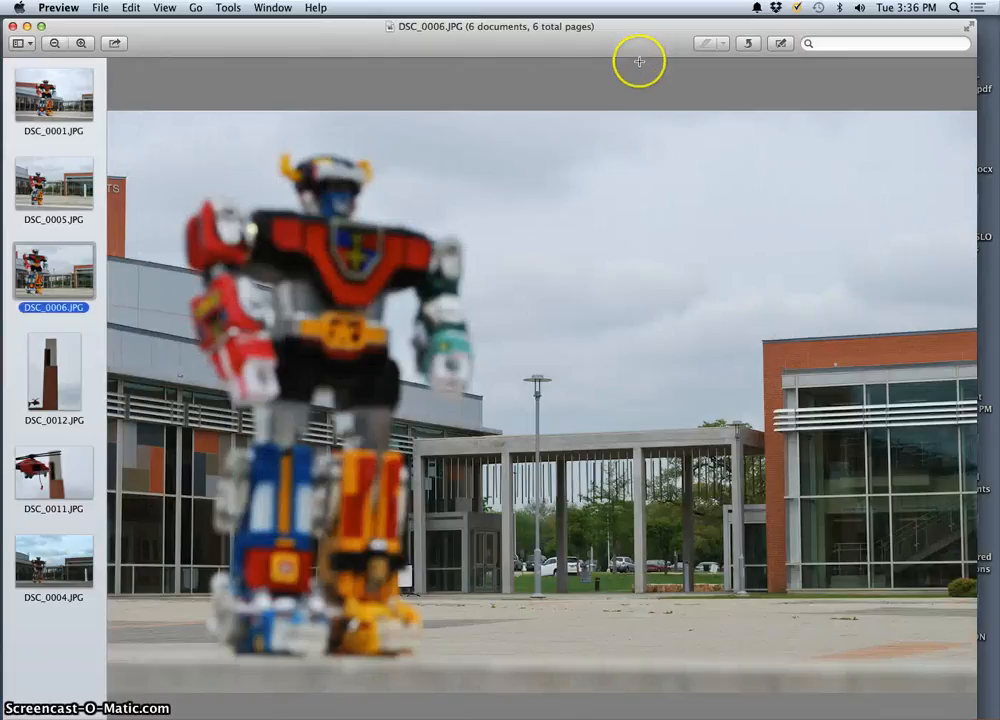
{"action": "key", "text": "Up"}
{"action": "key", "text": "Up"}
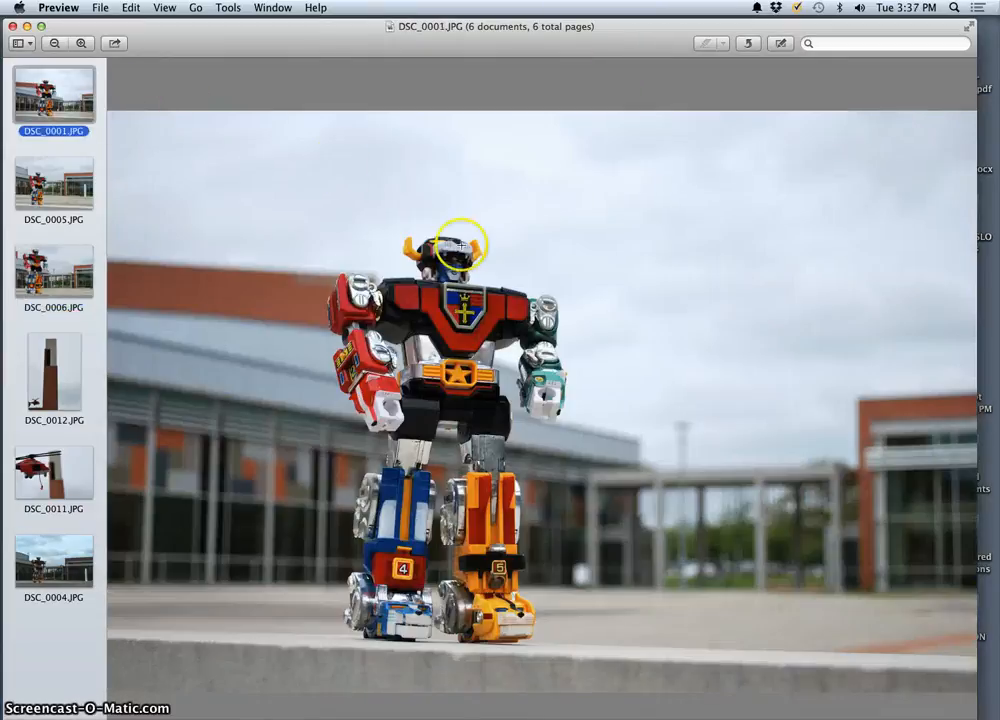
{"action": "key", "text": "super+9"}
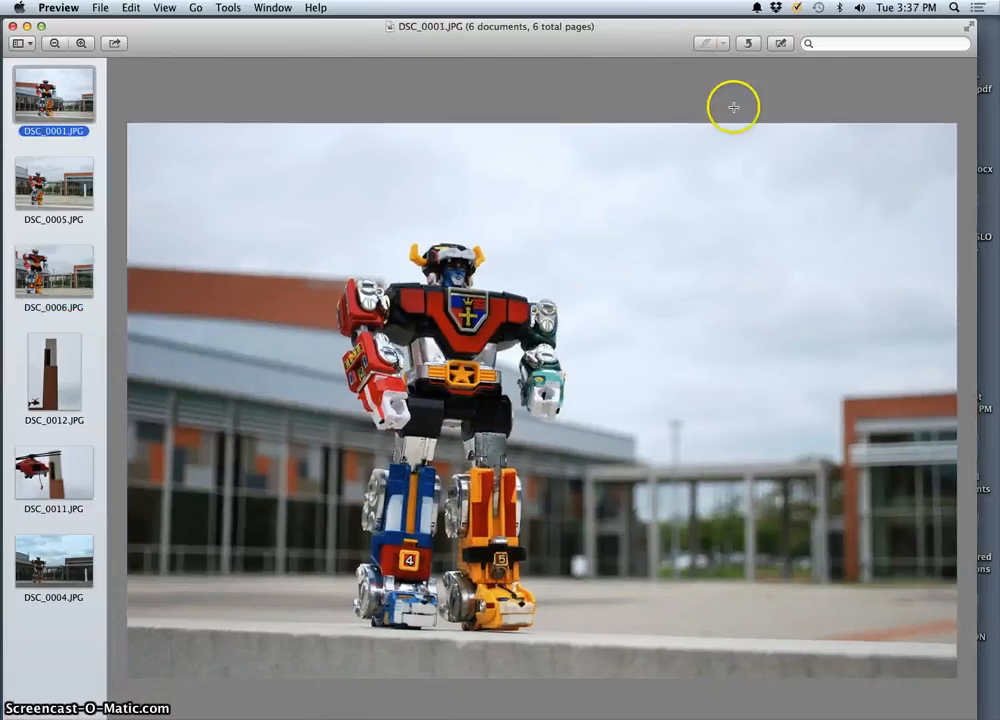
{"action": "left_click_drag", "start_coordinate": [670, 38], "coordinate": [687, 35]}
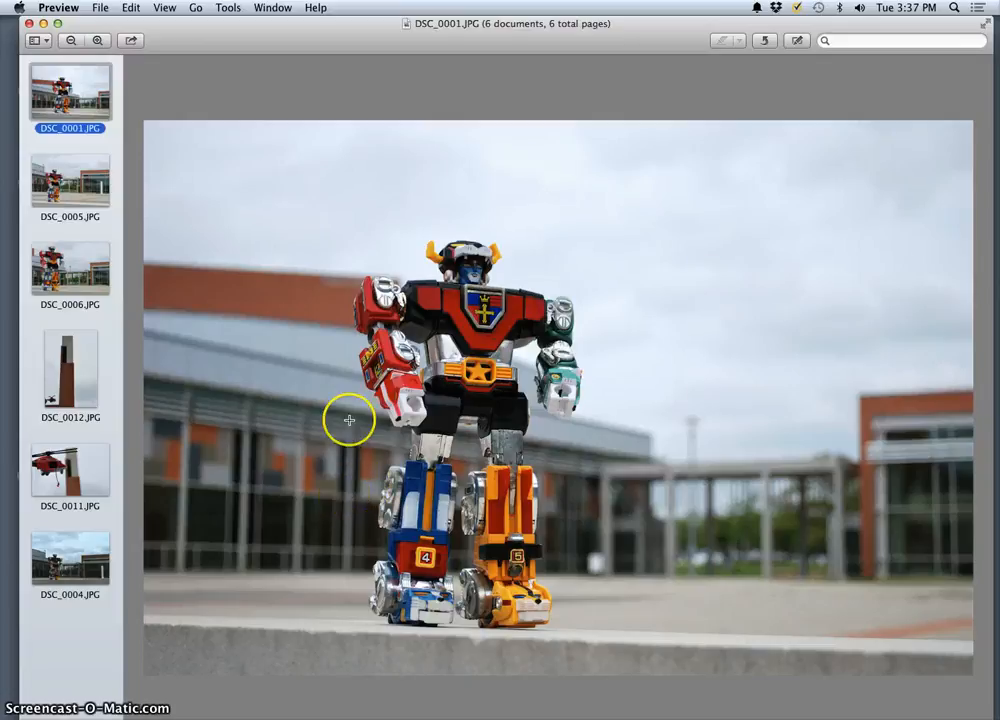
Step: Compare the robot photos DSC_0001, DSC_0004, DSC_0005 and DSC_0006 for focus, scale and use of space
{"action": "left_click", "coordinate": [88, 558]}
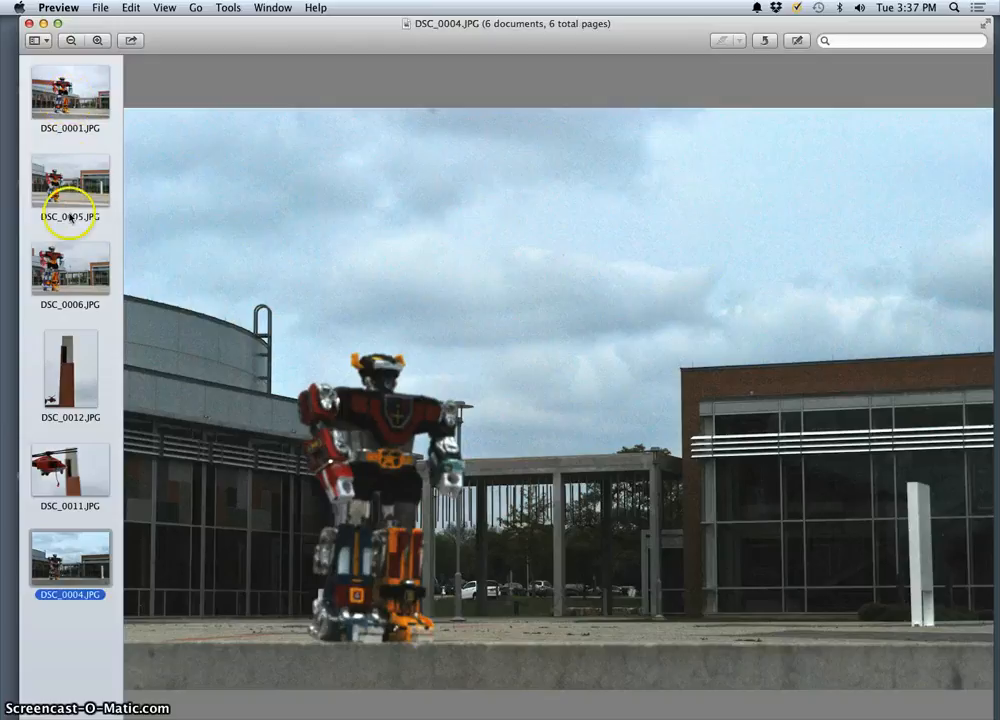
{"action": "left_click", "coordinate": [80, 255]}
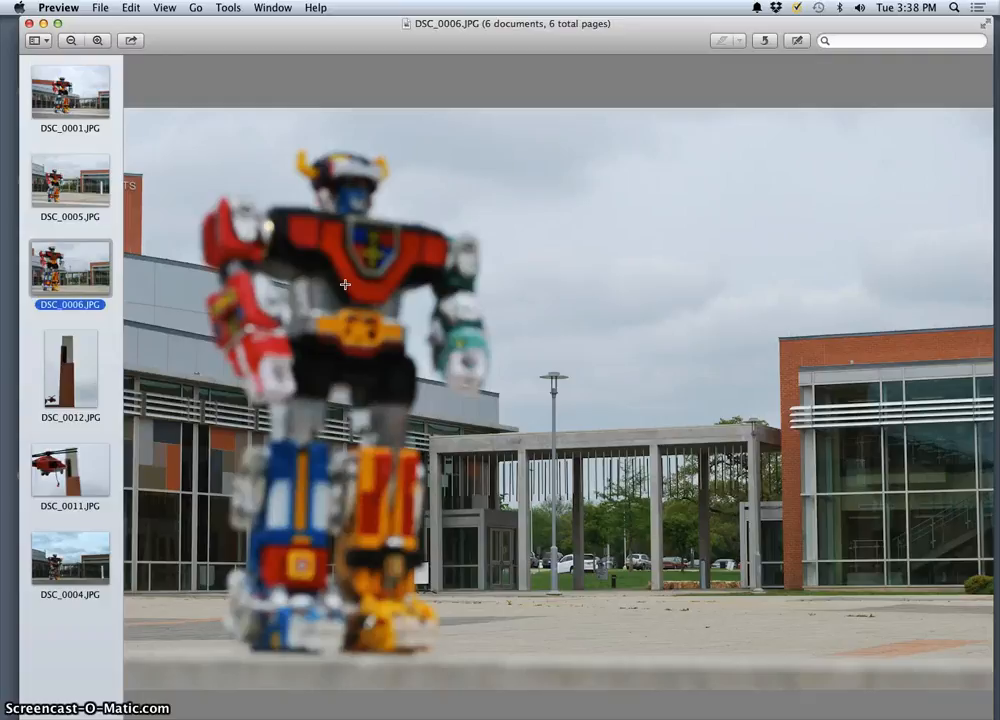
{"action": "left_click", "coordinate": [48, 84]}
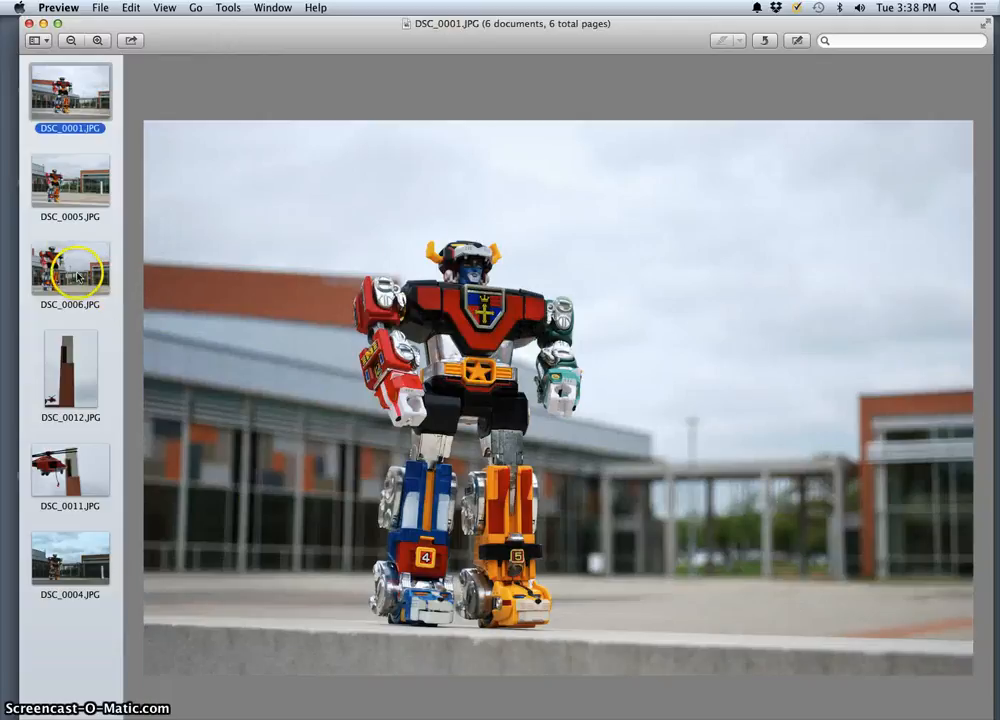
{"action": "left_click", "coordinate": [62, 195]}
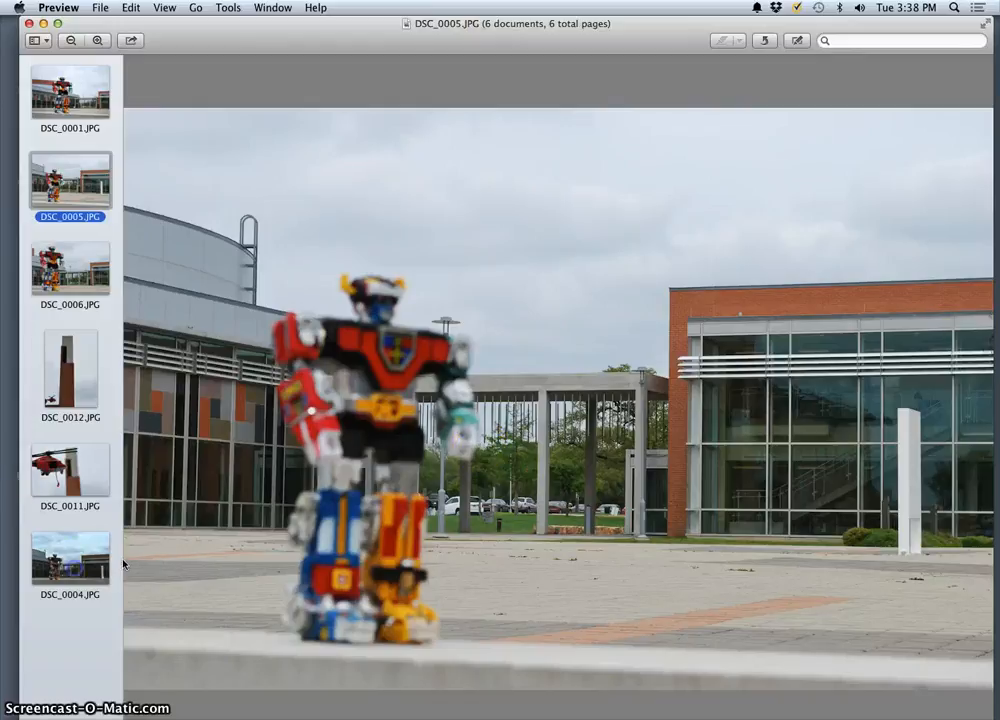
{"action": "left_click", "coordinate": [105, 563]}
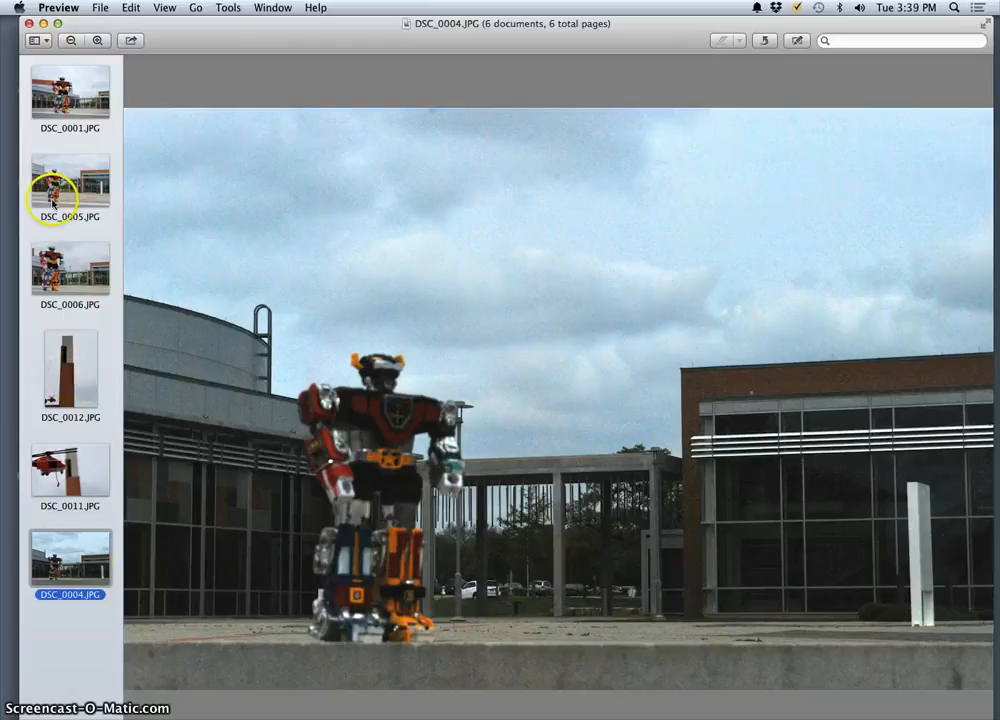
{"action": "left_click", "coordinate": [68, 118]}
{"action": "left_click", "coordinate": [64, 185]}
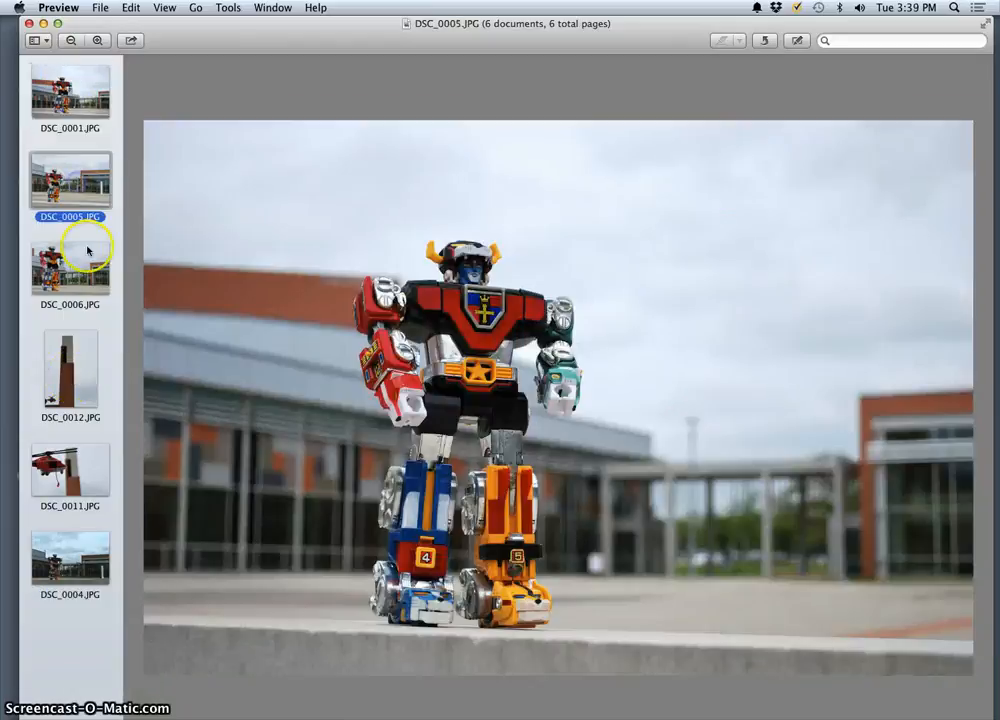
{"action": "left_click", "coordinate": [67, 257]}
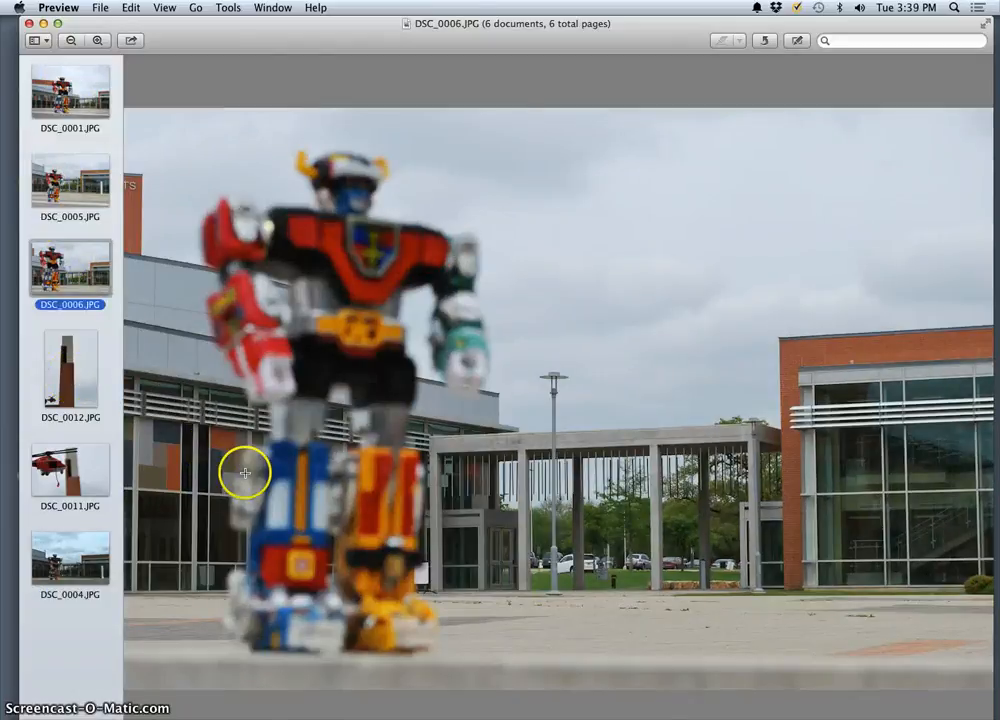
{"action": "left_click", "coordinate": [118, 550]}
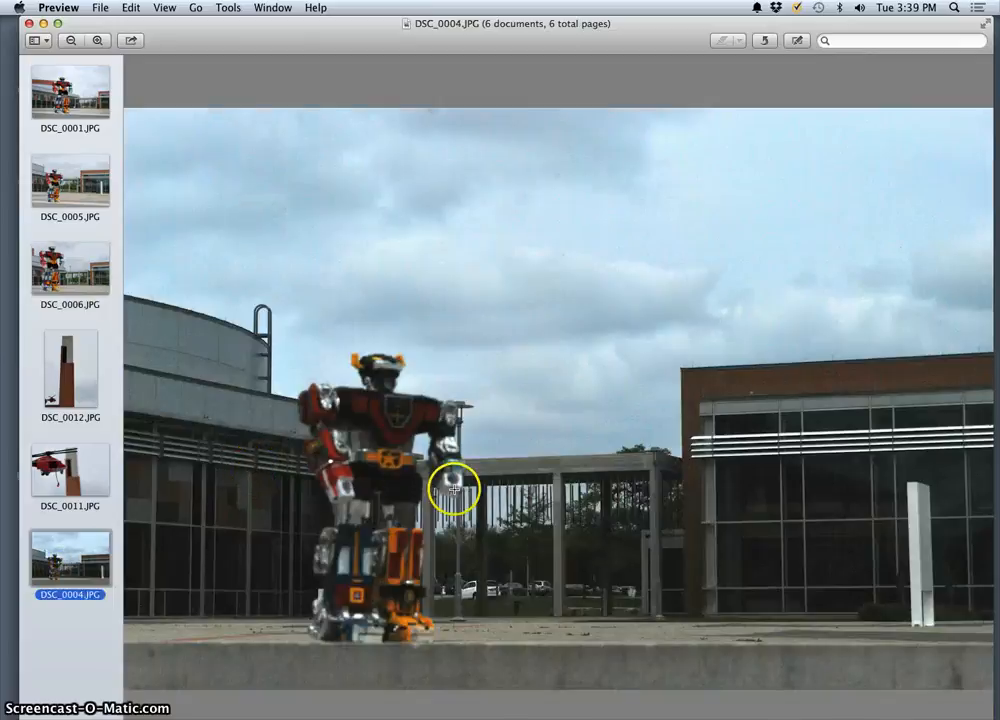
{"action": "left_click", "coordinate": [72, 90]}
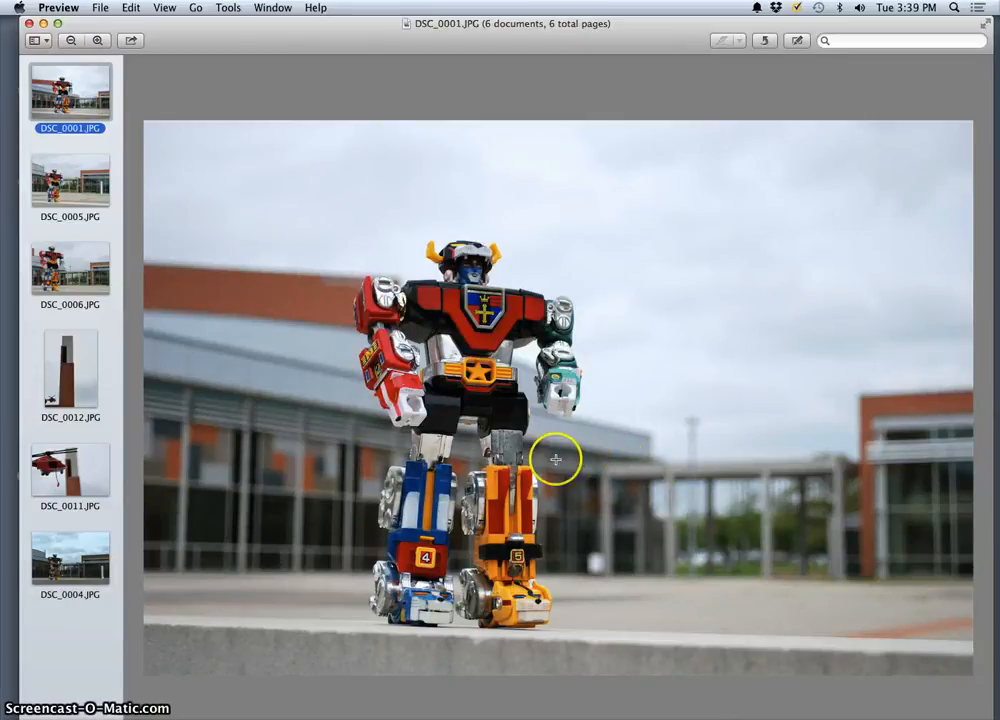
{"action": "left_click", "coordinate": [98, 558]}
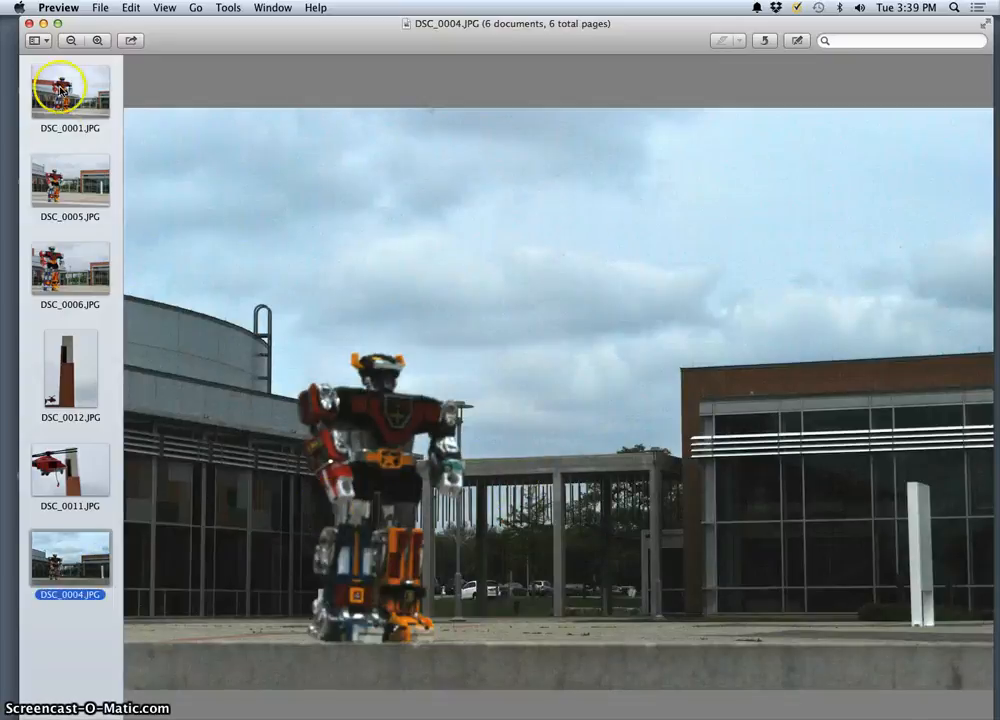
Step: Create a desktop folder named "Scale and Space Raw Exposures" beside the photo window
{"action": "left_click", "coordinate": [78, 103]}
{"action": "left_click_drag", "start_coordinate": [144, 21], "coordinate": [666, 50]}
{"action": "right_click", "coordinate": [368, 143]}
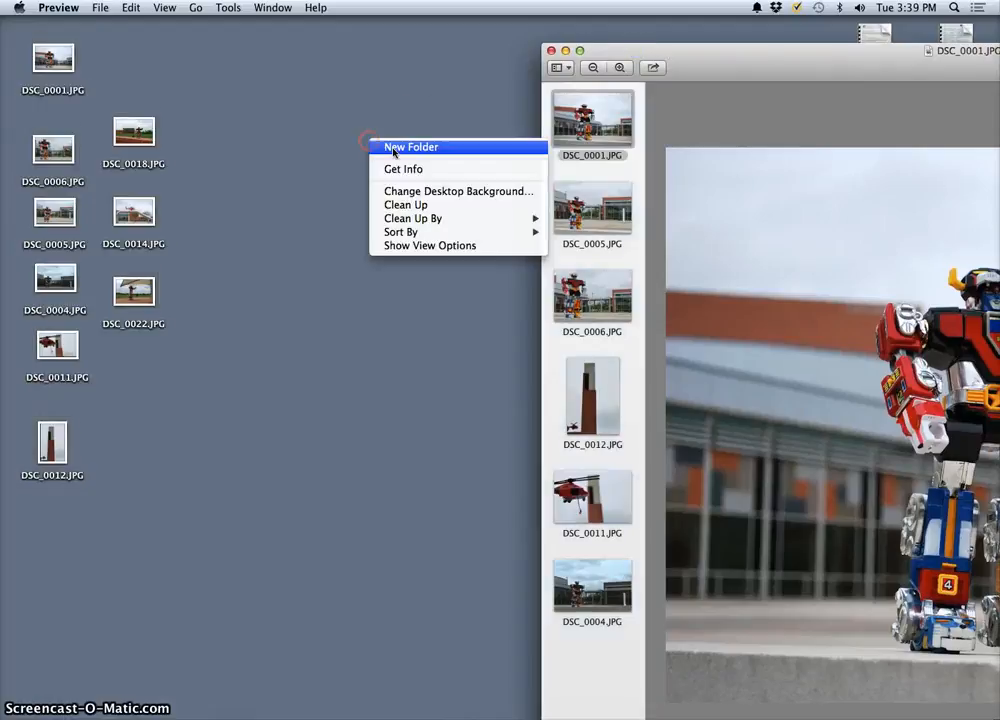
{"action": "left_click", "coordinate": [388, 148]}
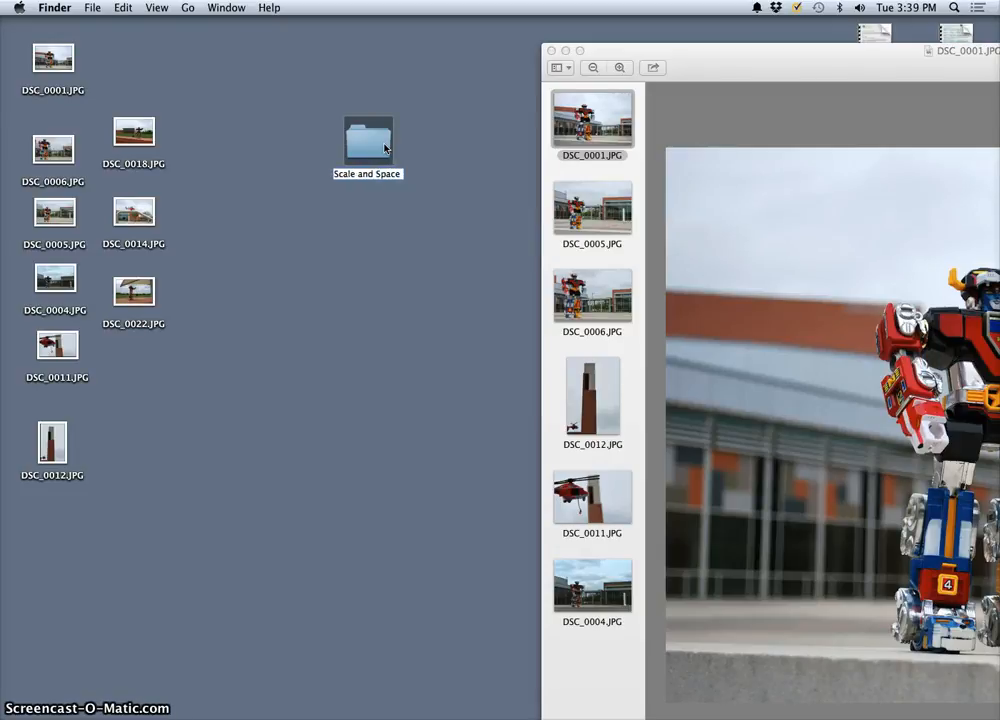
{"action": "type", "text": "aw Expo"}
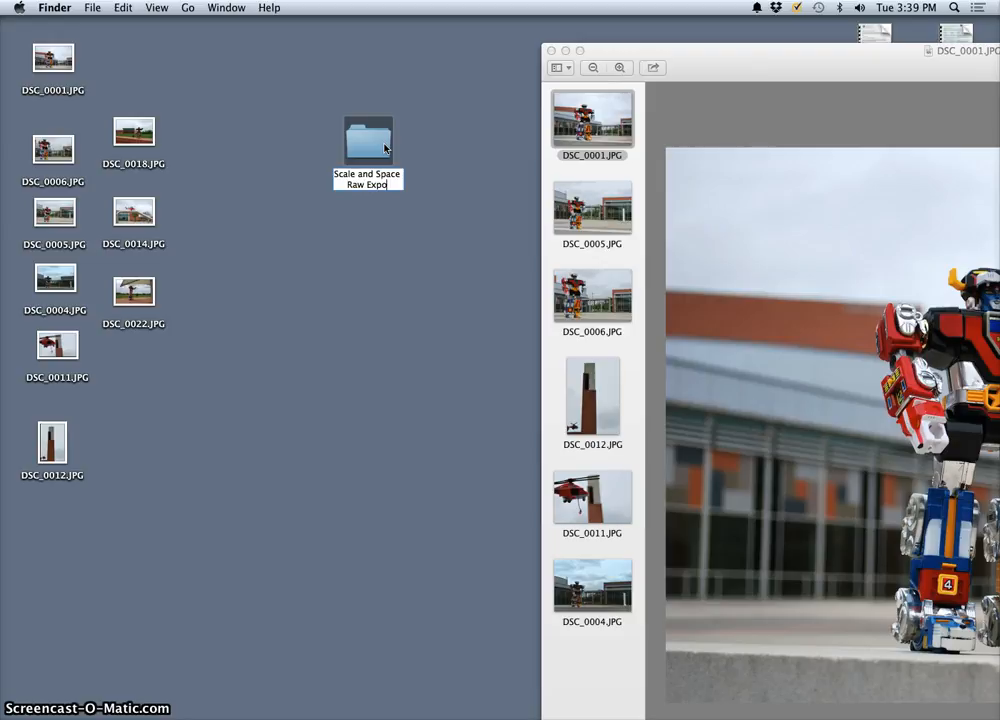
{"action": "type", "text": "sue"}
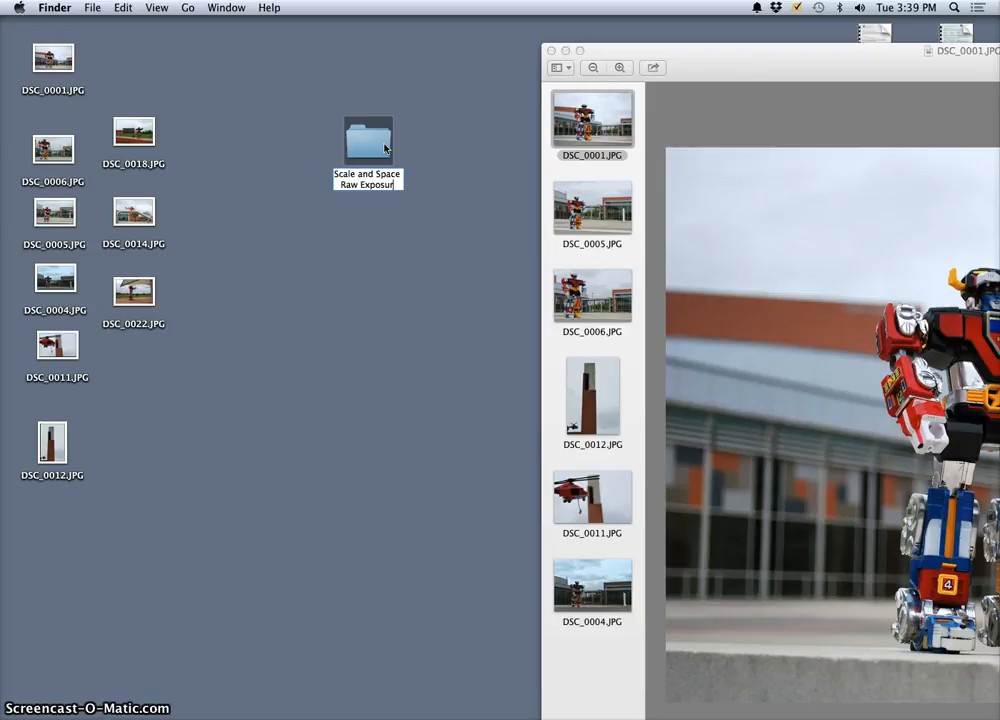
{"action": "left_click", "coordinate": [410, 103]}
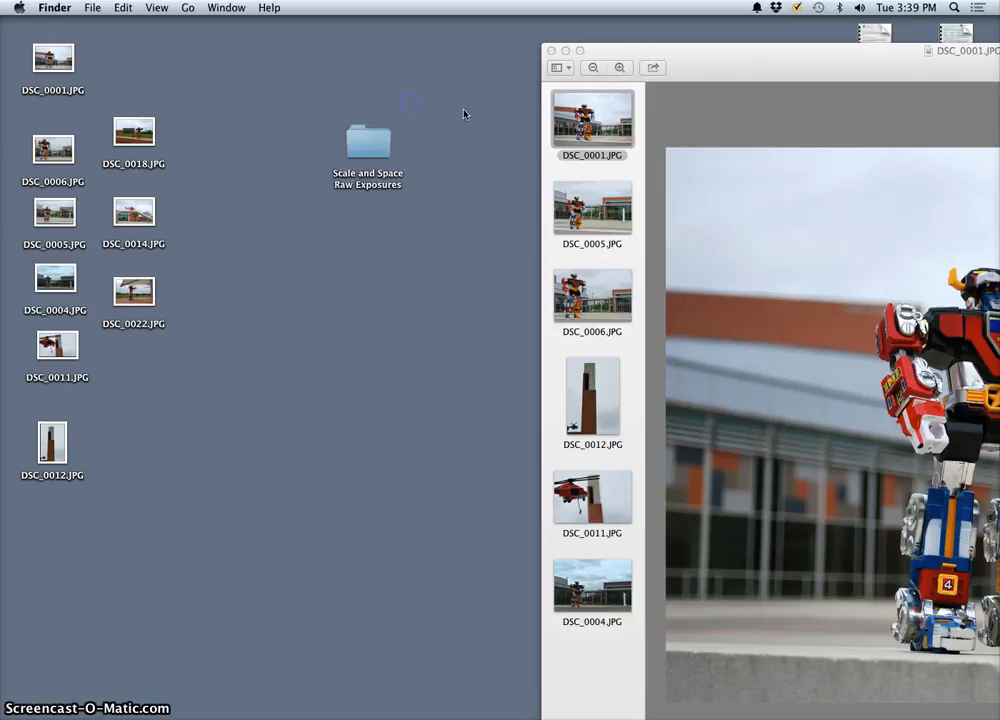
Step: Review DSC_0006.JPG and DSC_0004.JPG, and copy DSC_0001.JPG into the Scale and Space Raw Exposures folder
{"action": "left_click_drag", "start_coordinate": [712, 66], "coordinate": [596, 39]}
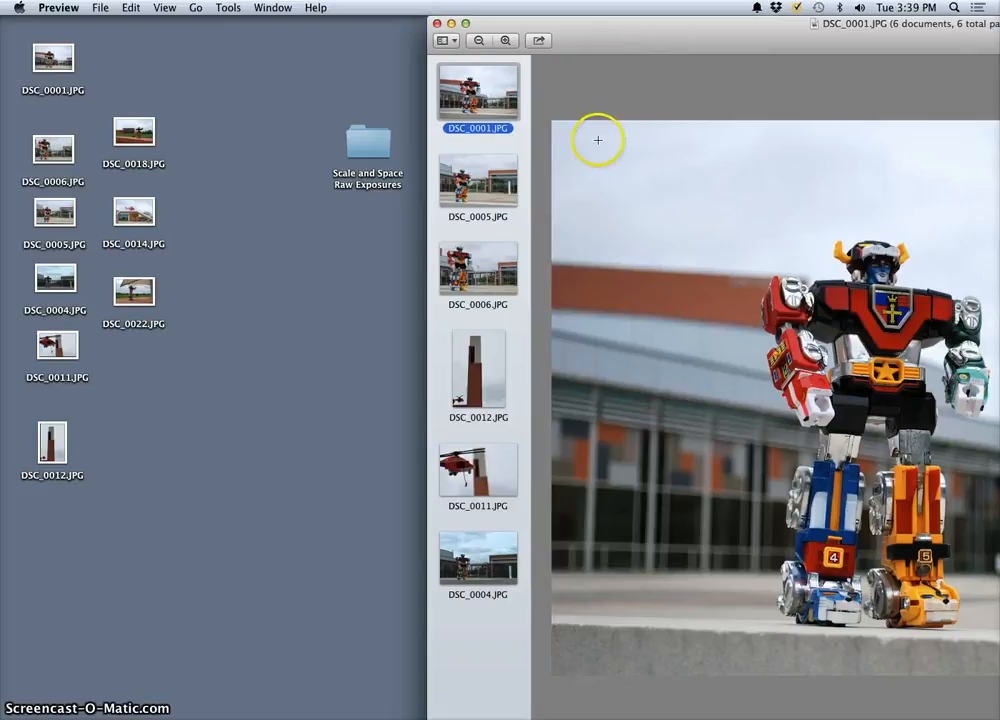
{"action": "left_click", "coordinate": [500, 272]}
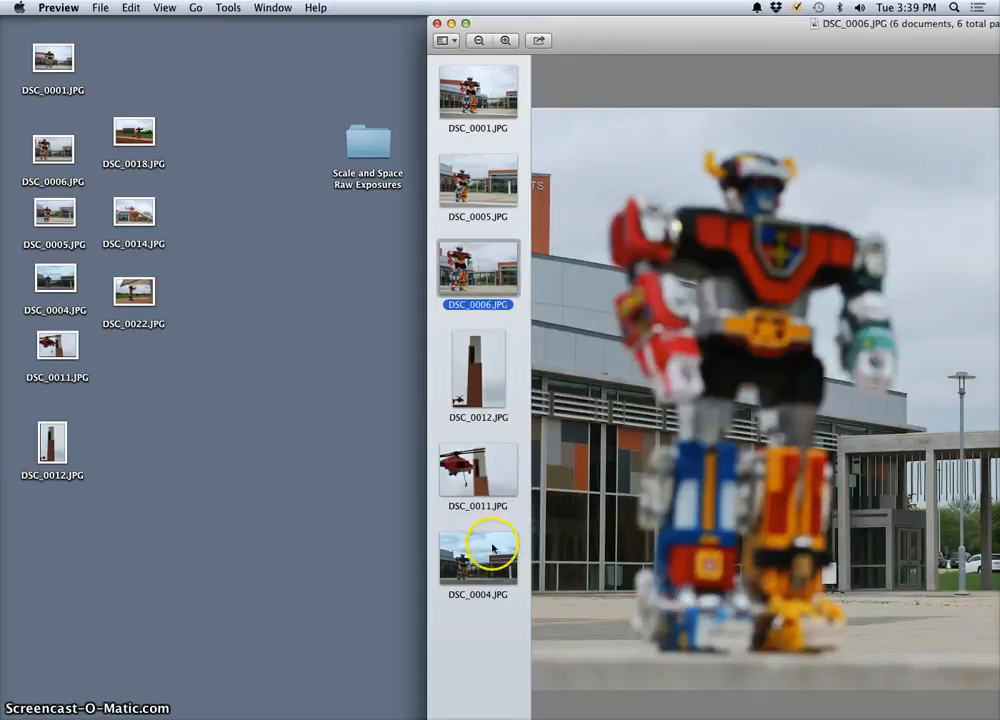
{"action": "left_click", "coordinate": [492, 548]}
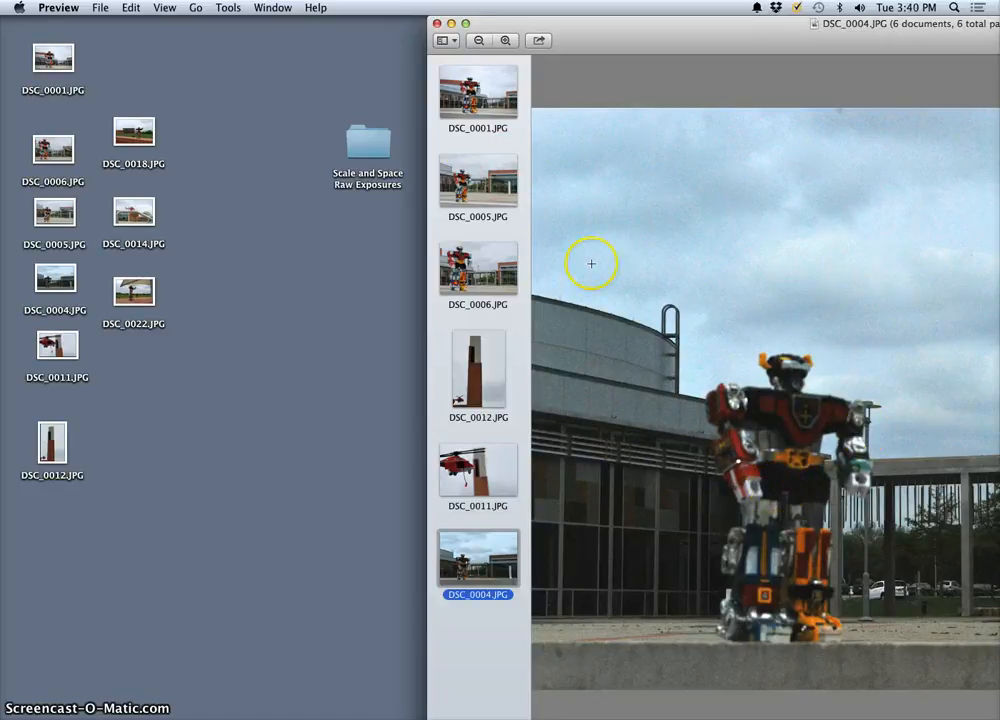
{"action": "left_click", "coordinate": [481, 89]}
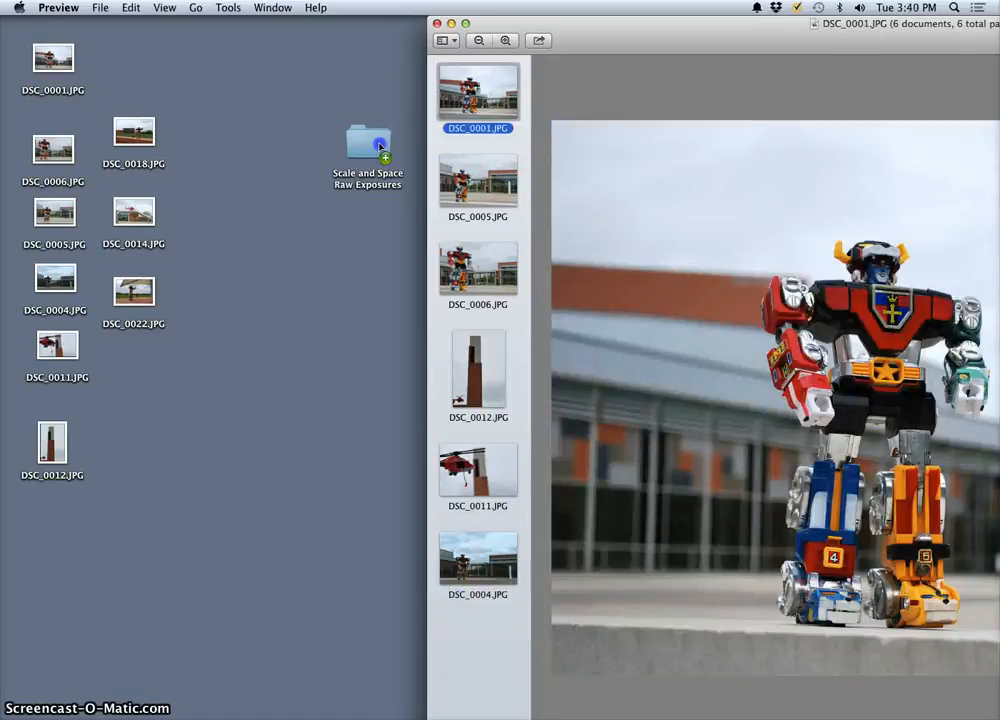
{"action": "left_click_drag", "start_coordinate": [379, 146], "coordinate": [365, 150]}
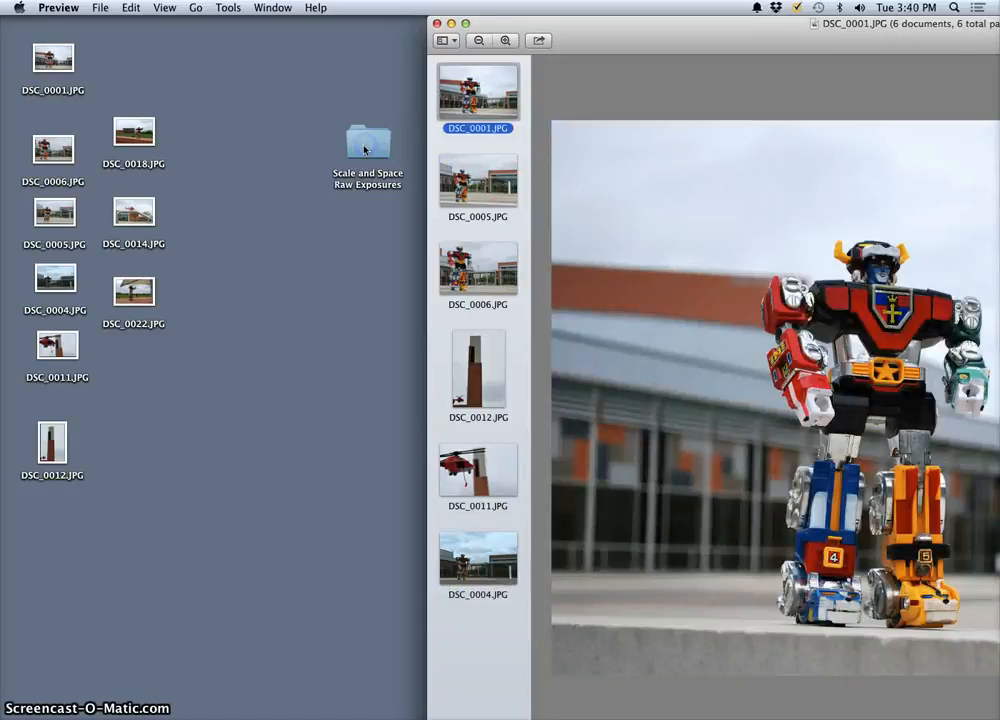
Step: Examine the tower and helicopter composition in DSC_0012.JPG, keeping the desktop folder within reach
{"action": "left_click", "coordinate": [478, 370]}
{"action": "left_click_drag", "start_coordinate": [754, 21], "coordinate": [583, 21]}
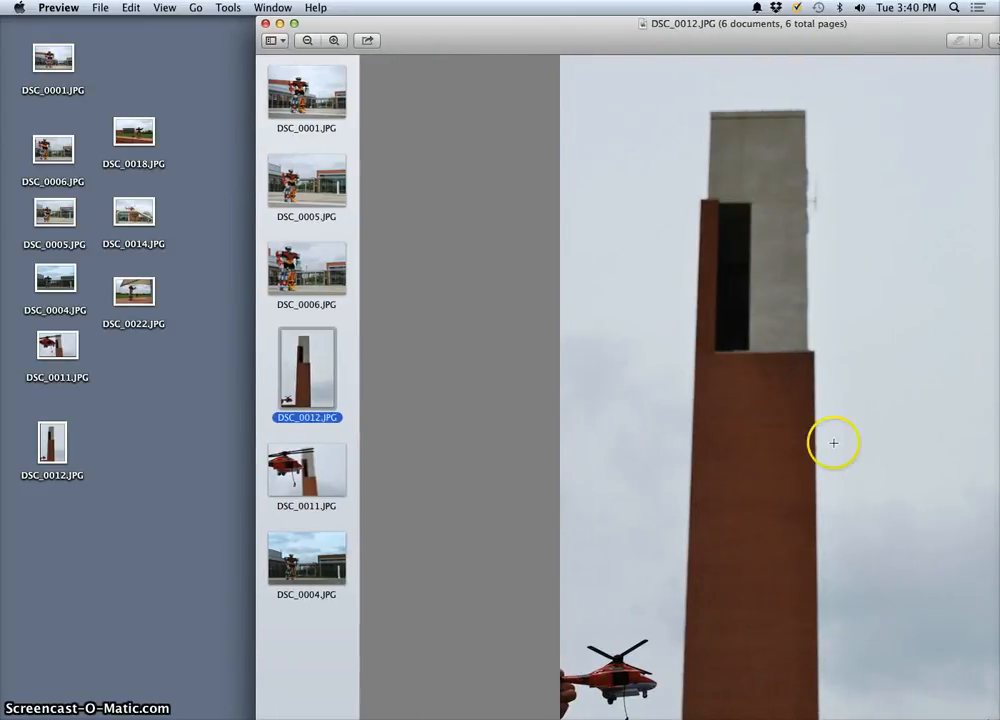
{"action": "left_click_drag", "start_coordinate": [855, 32], "coordinate": [733, 21]}
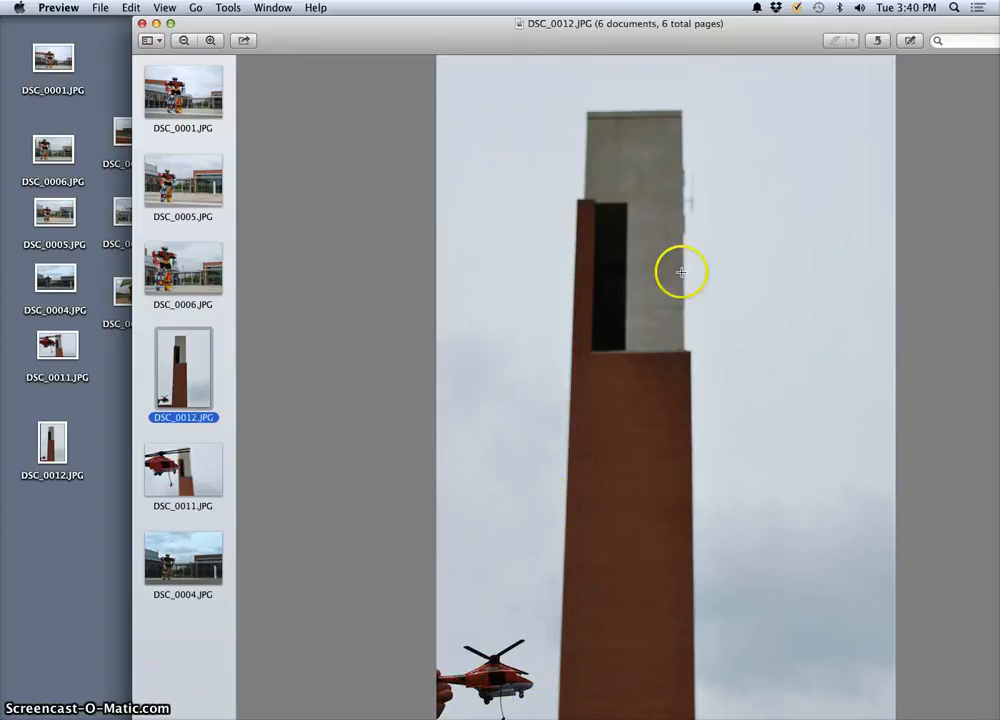
{"action": "left_click_drag", "start_coordinate": [293, 34], "coordinate": [648, 34]}
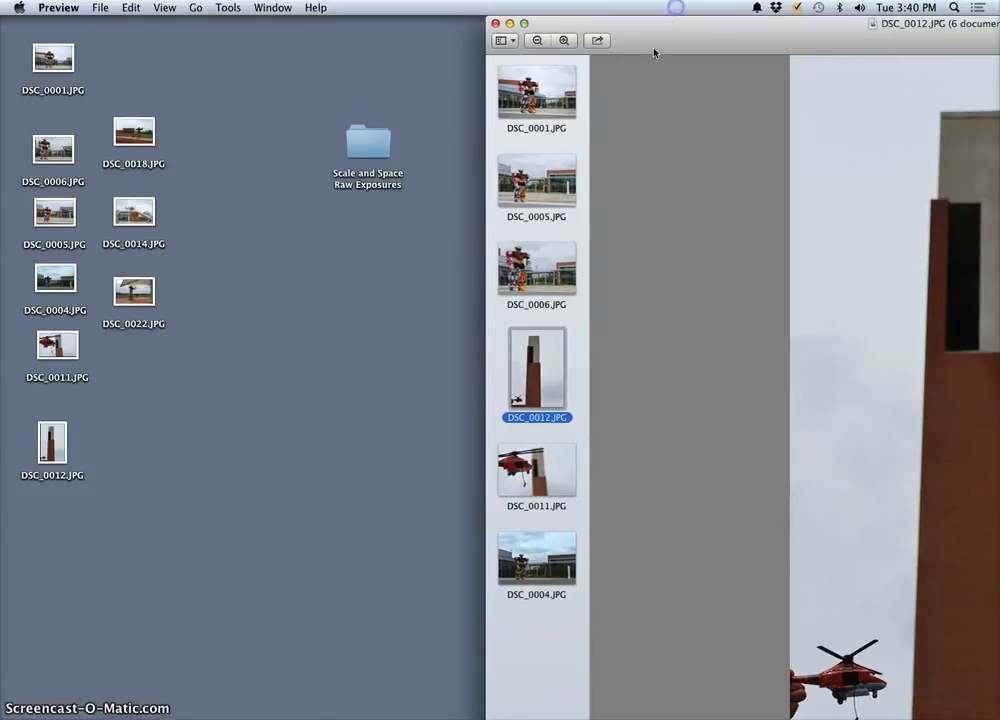
Step: View the whole helicopter close-up DSC_0011.JPG and copy it into the Scale and Space Raw Exposures folder
{"action": "left_click", "coordinate": [563, 470]}
{"action": "left_click_drag", "start_coordinate": [786, 22], "coordinate": [332, 16]}
{"action": "key", "text": "super+minus"}
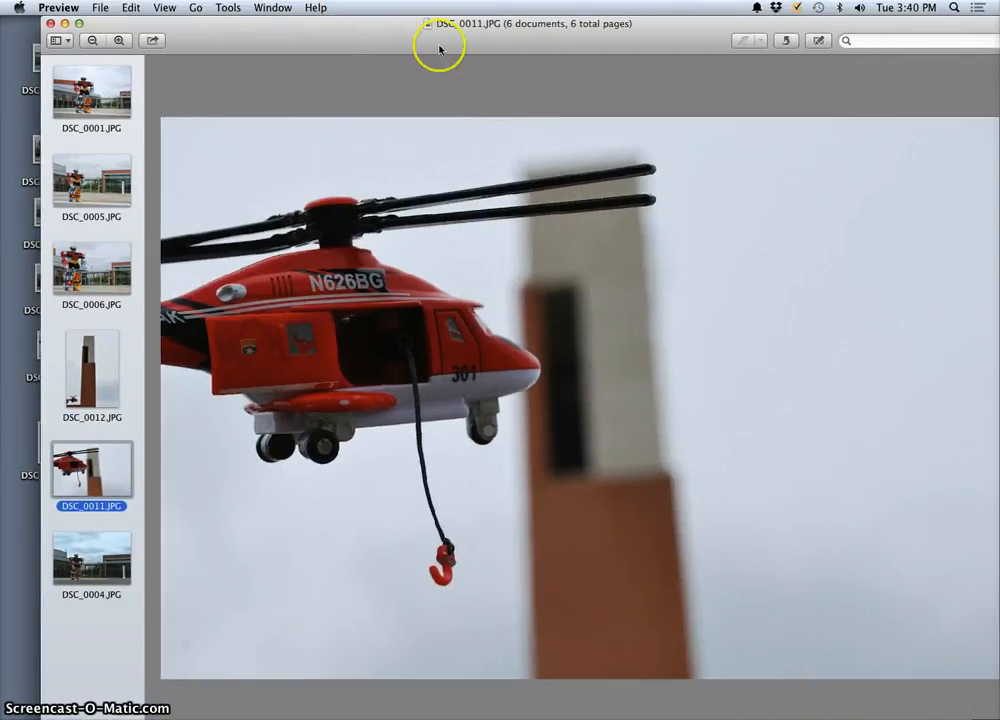
{"action": "left_click_drag", "start_coordinate": [481, 47], "coordinate": [597, 47]}
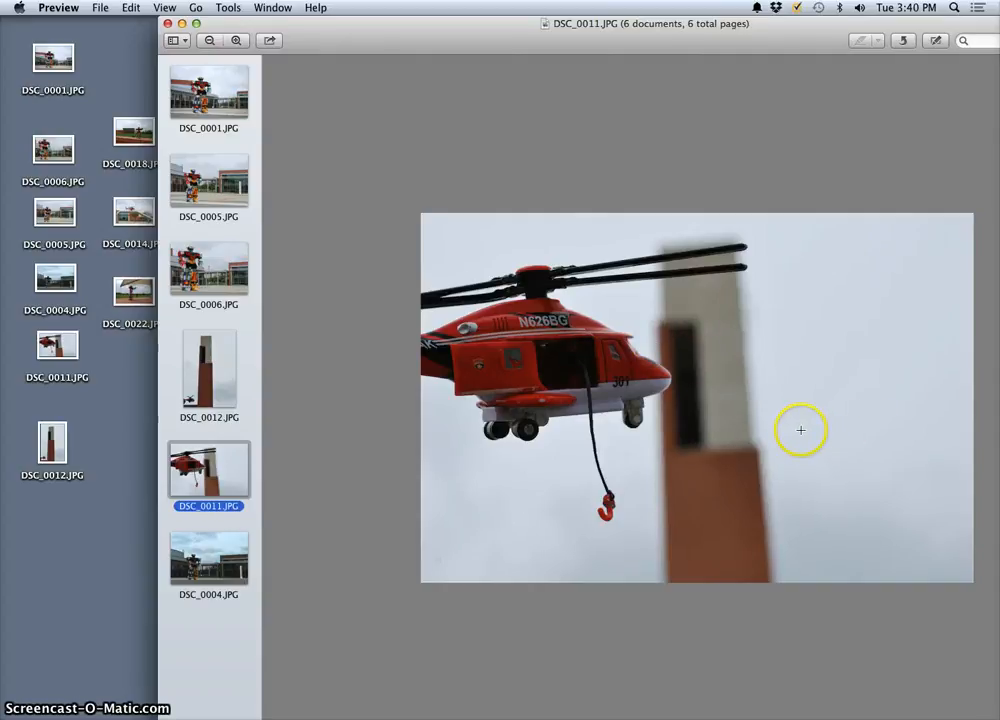
{"action": "left_click_drag", "start_coordinate": [339, 40], "coordinate": [628, 40]}
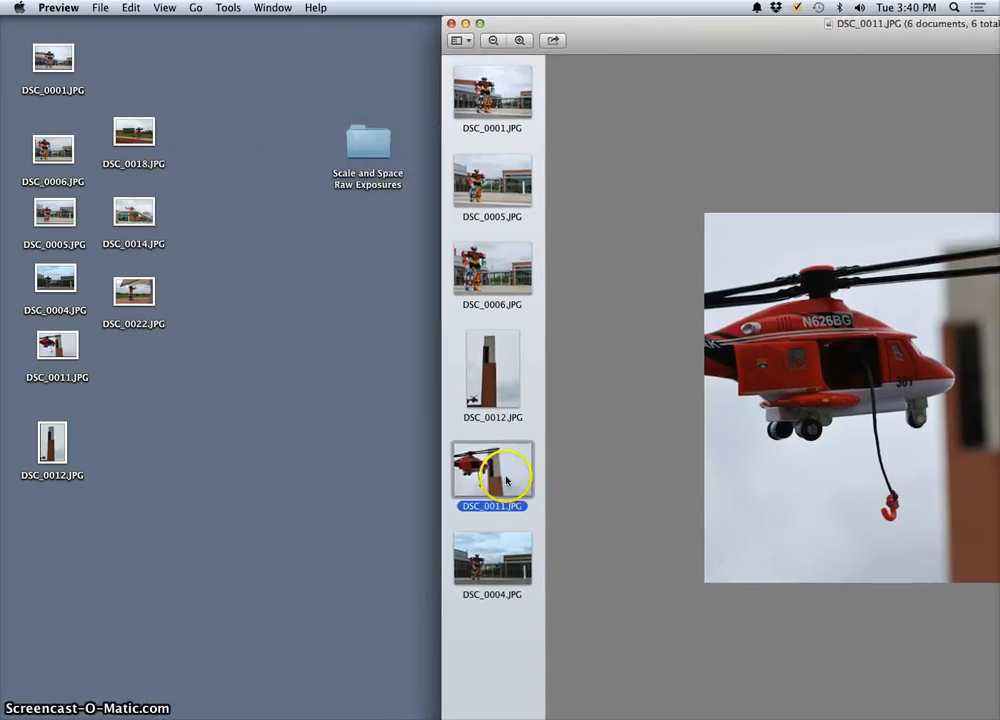
{"action": "left_click_drag", "start_coordinate": [506, 481], "coordinate": [369, 148]}
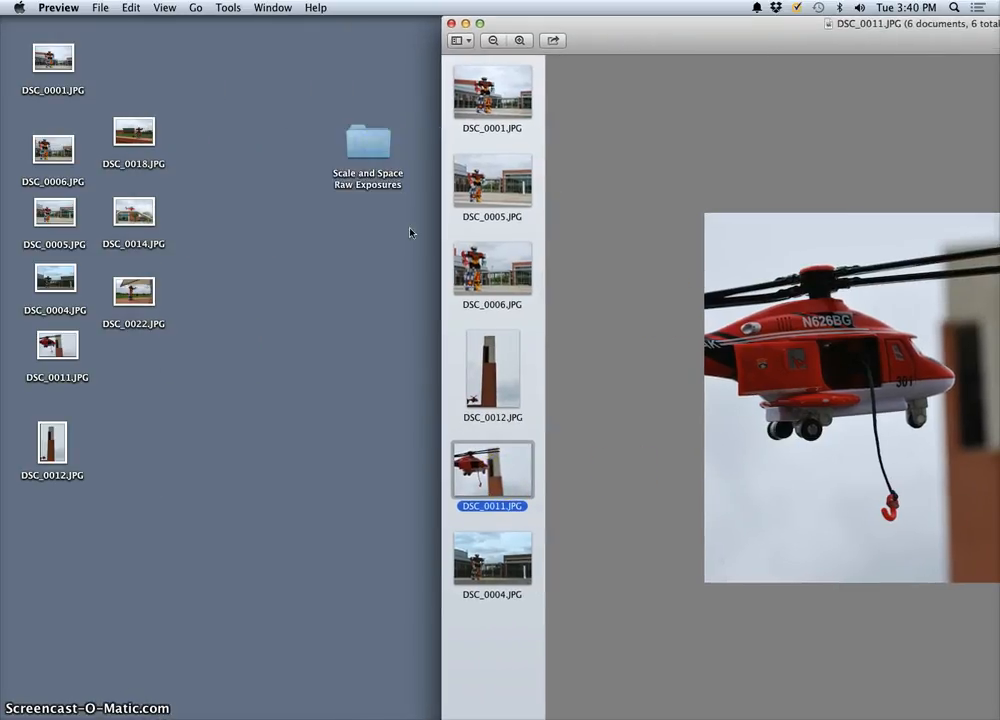
Step: Close the six-photo window and restore the minimized DSC_0022.JPG window, positioned so the whole photo is in view
{"action": "left_click", "coordinate": [451, 23]}
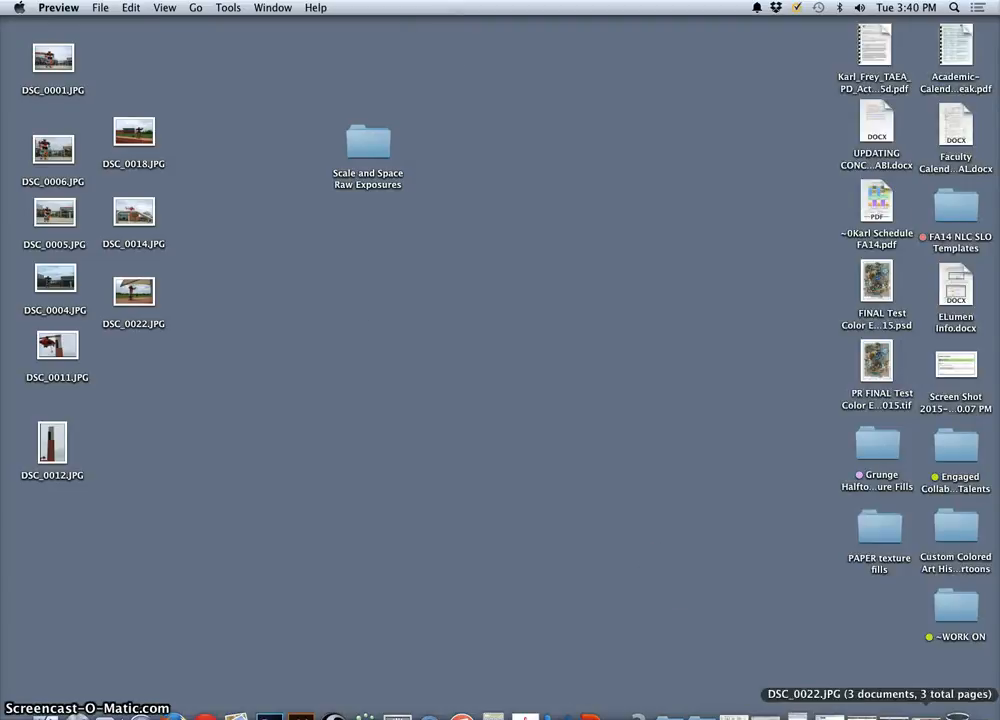
{"action": "left_click", "coordinate": [915, 711]}
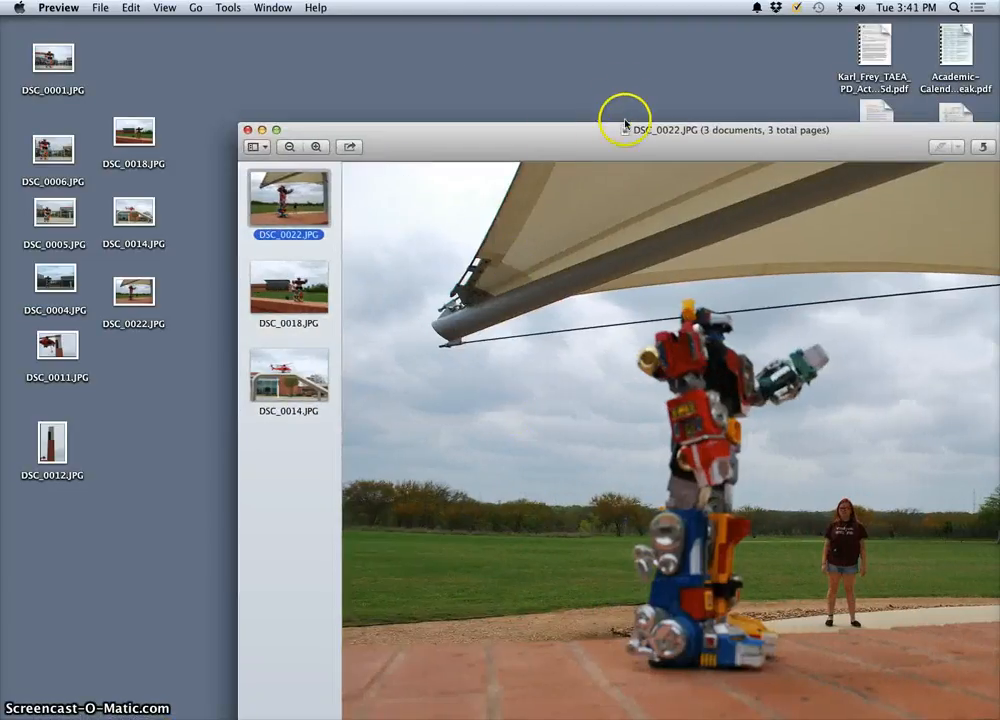
{"action": "double_click", "coordinate": [591, 129]}
{"action": "left_click_drag", "start_coordinate": [416, 23], "coordinate": [381, 23]}
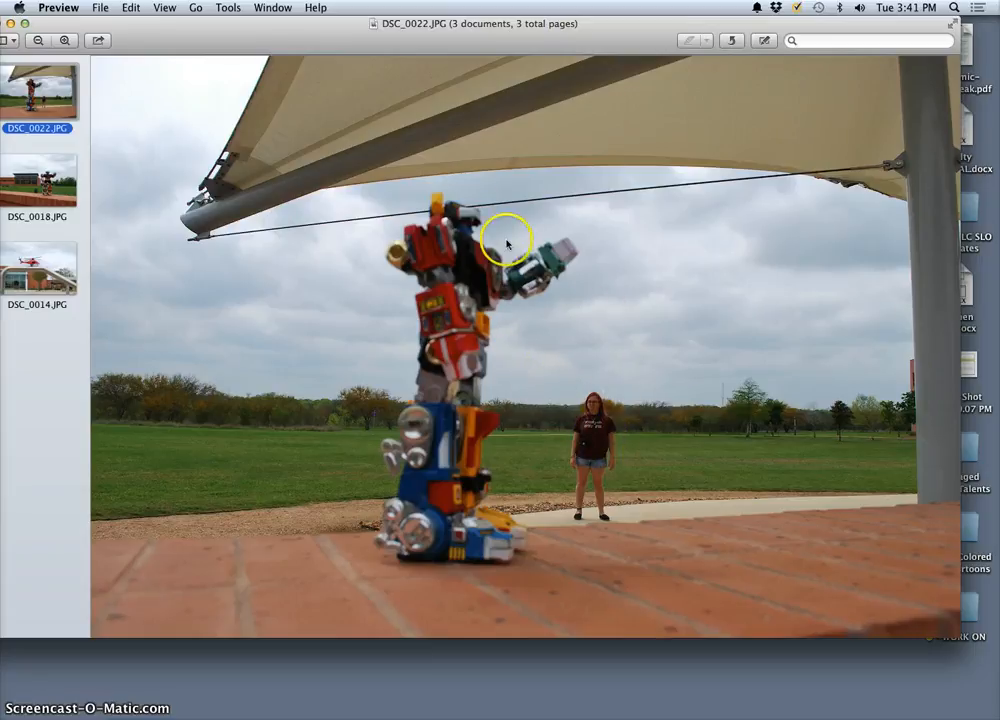
Step: Copy DSC_0022.JPG into the Scale and Space Raw Exposures folder on the desktop
{"action": "left_click_drag", "start_coordinate": [385, 40], "coordinate": [557, 40]}
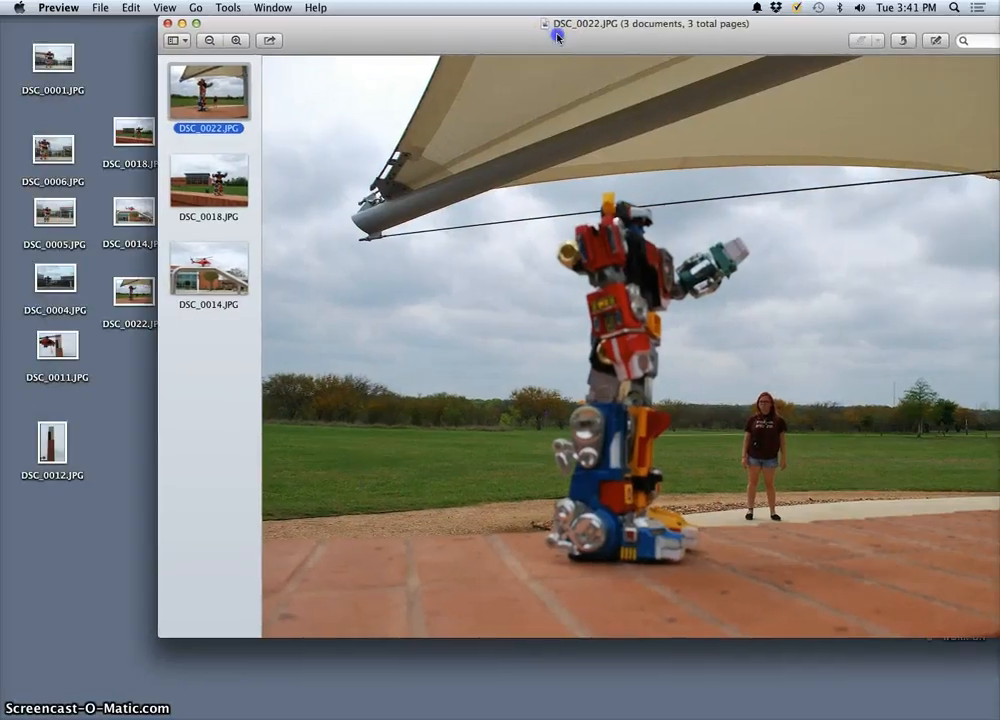
{"action": "left_click_drag", "start_coordinate": [306, 47], "coordinate": [597, 81]}
{"action": "left_click_drag", "start_coordinate": [467, 147], "coordinate": [372, 145]}
Step: Review the full views of DSC_0018.JPG and DSC_0014.JPG, and close the three-photo window
{"action": "left_click", "coordinate": [505, 200]}
{"action": "left_click_drag", "start_coordinate": [734, 83], "coordinate": [330, 47]}
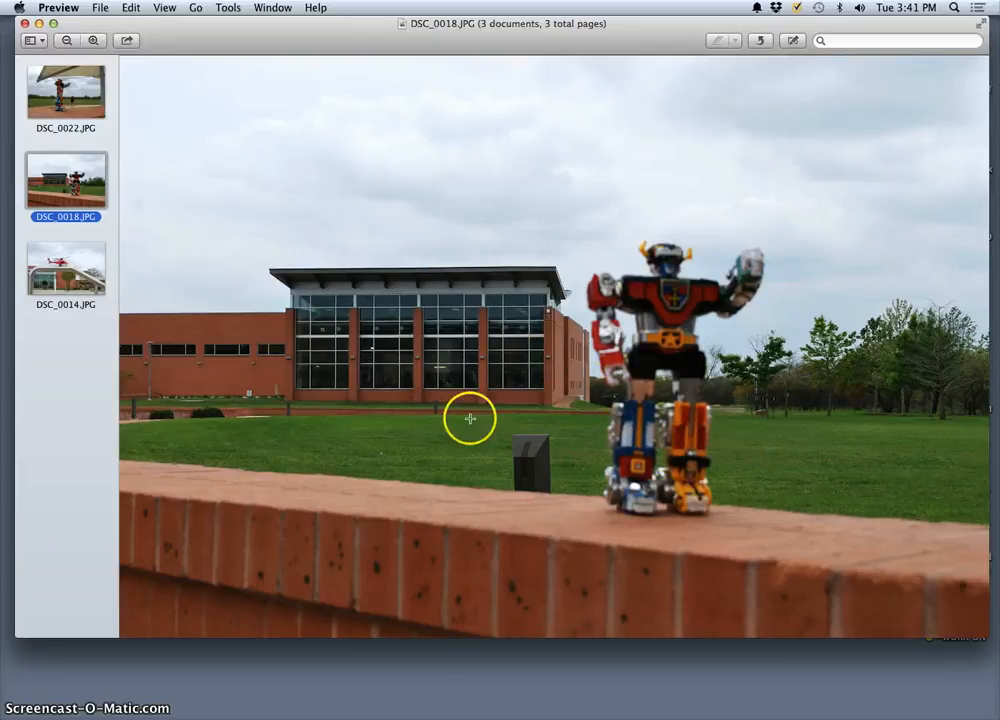
{"action": "left_click", "coordinate": [92, 290]}
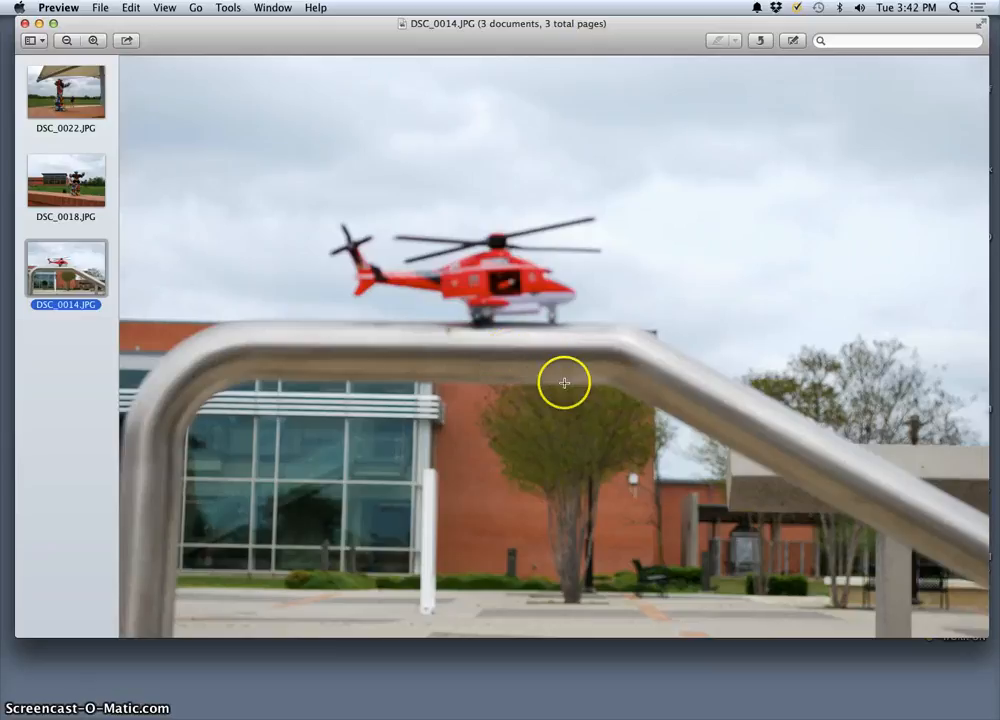
{"action": "left_click", "coordinate": [24, 25]}
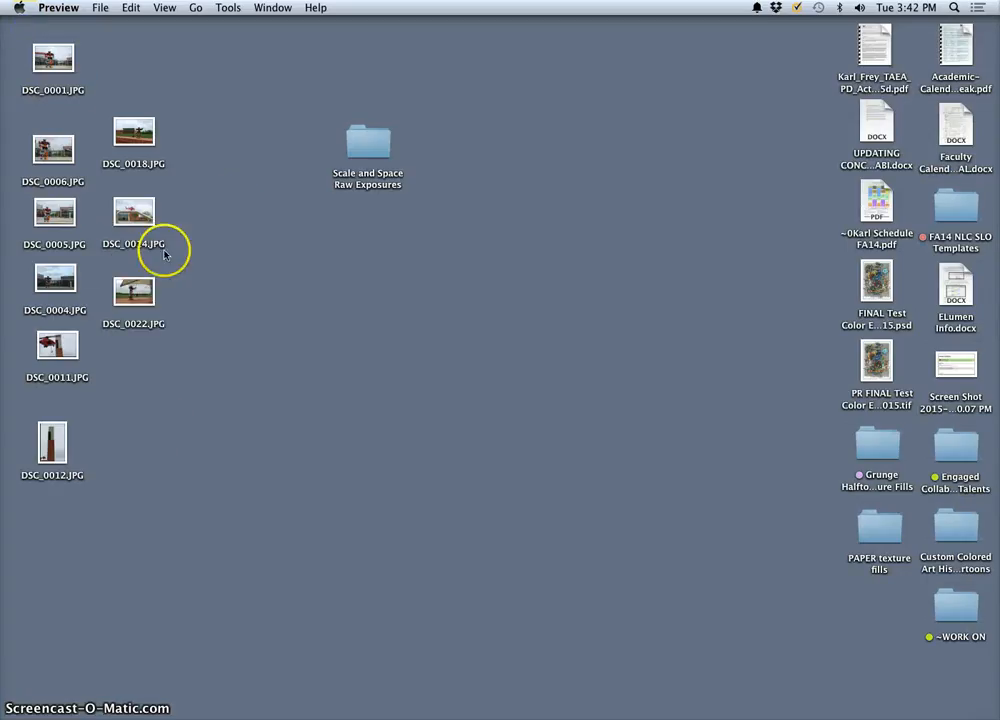
Step: Open the Scale and Space Raw Exposures folder in an enlarged window and line up DSC_0022.JPG beside the other two photos
{"action": "left_click", "coordinate": [231, 204]}
{"action": "left_click", "coordinate": [364, 146]}
{"action": "double_click", "coordinate": [364, 146]}
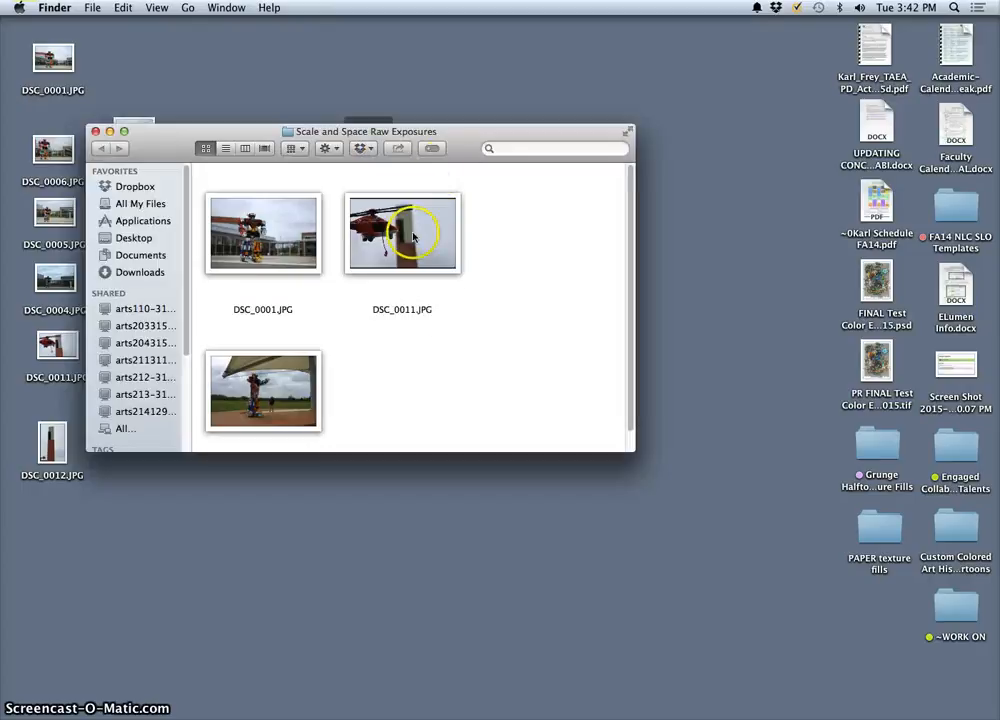
{"action": "left_click_drag", "start_coordinate": [634, 442], "coordinate": [812, 550]}
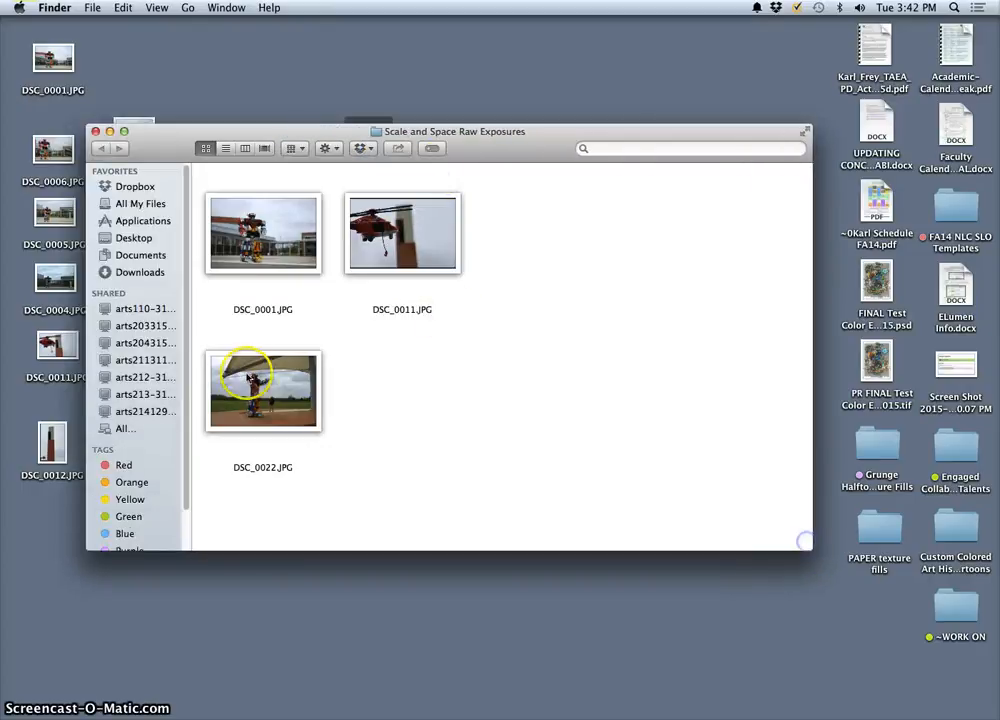
{"action": "left_click_drag", "start_coordinate": [205, 384], "coordinate": [505, 235]}
Step: View the folder's copies of DSC_0001.JPG, DSC_0011.JPG and DSC_0022.JPG in separate windows
{"action": "double_click", "coordinate": [258, 237]}
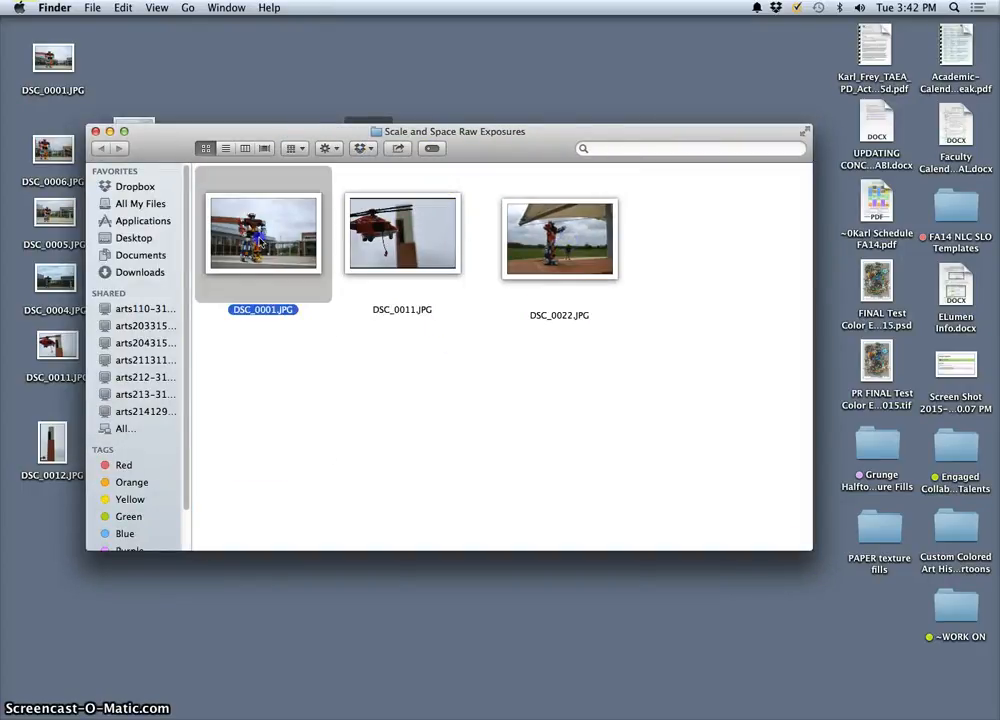
{"action": "left_click", "coordinate": [410, 233]}
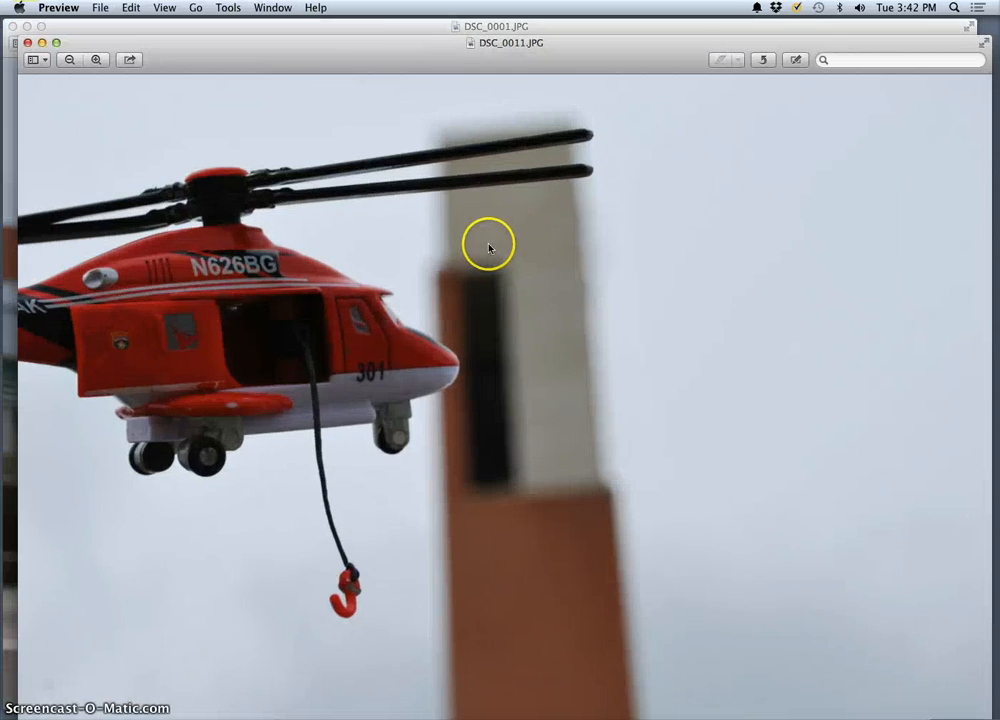
{"action": "left_click_drag", "start_coordinate": [370, 31], "coordinate": [402, 230]}
{"action": "left_click", "coordinate": [504, 138]}
{"action": "left_click", "coordinate": [547, 220]}
{"action": "double_click", "coordinate": [547, 220]}
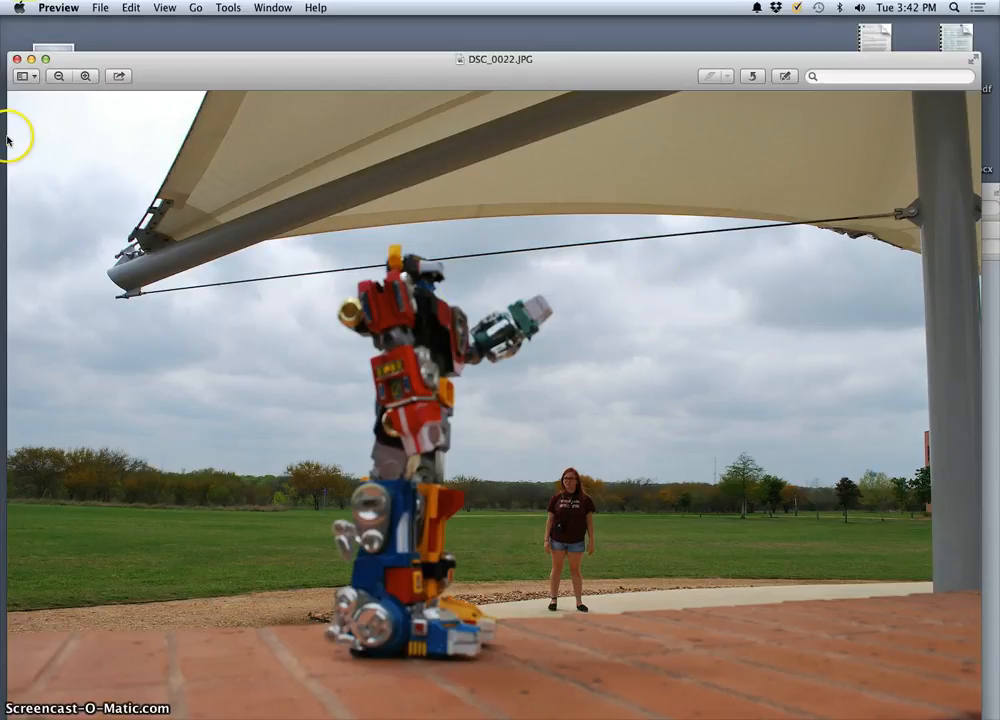
Step: Close DSC_0022.JPG and DSC_0011.JPG, and examine the whole robot photo DSC_0001.JPG before closing it too
{"action": "left_click", "coordinate": [17, 62]}
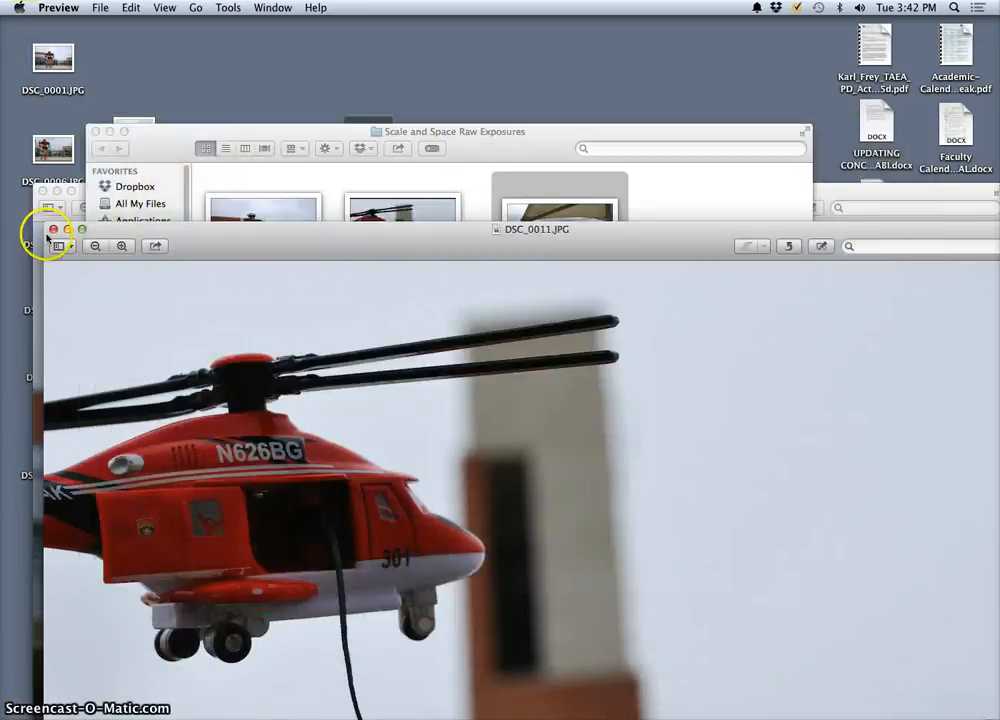
{"action": "left_click", "coordinate": [41, 179]}
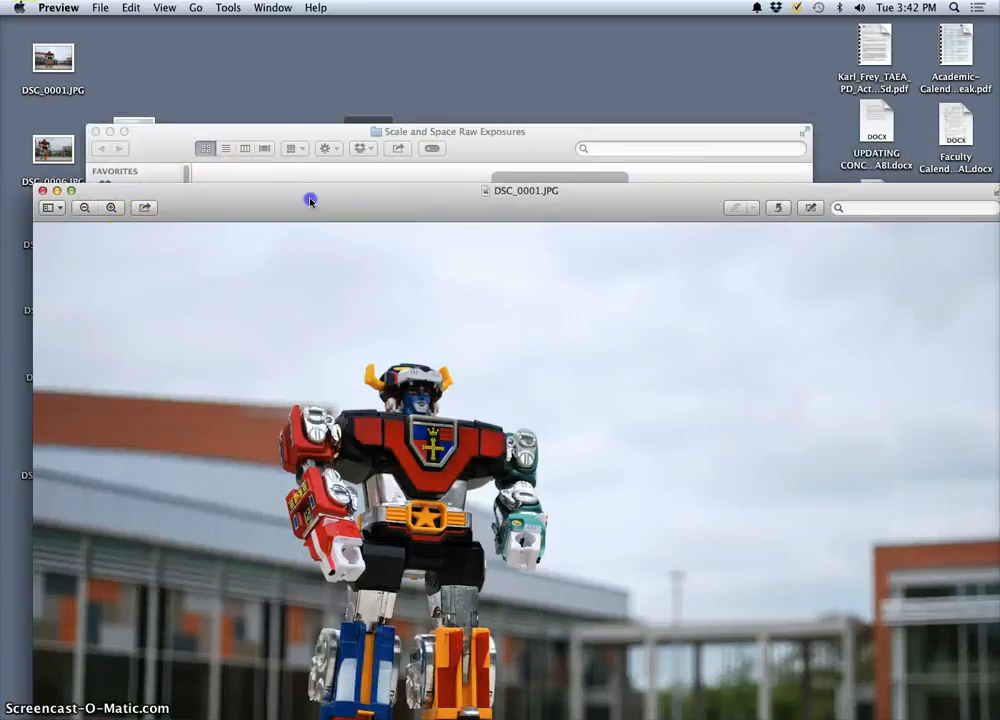
{"action": "left_click_drag", "start_coordinate": [310, 201], "coordinate": [312, 38]}
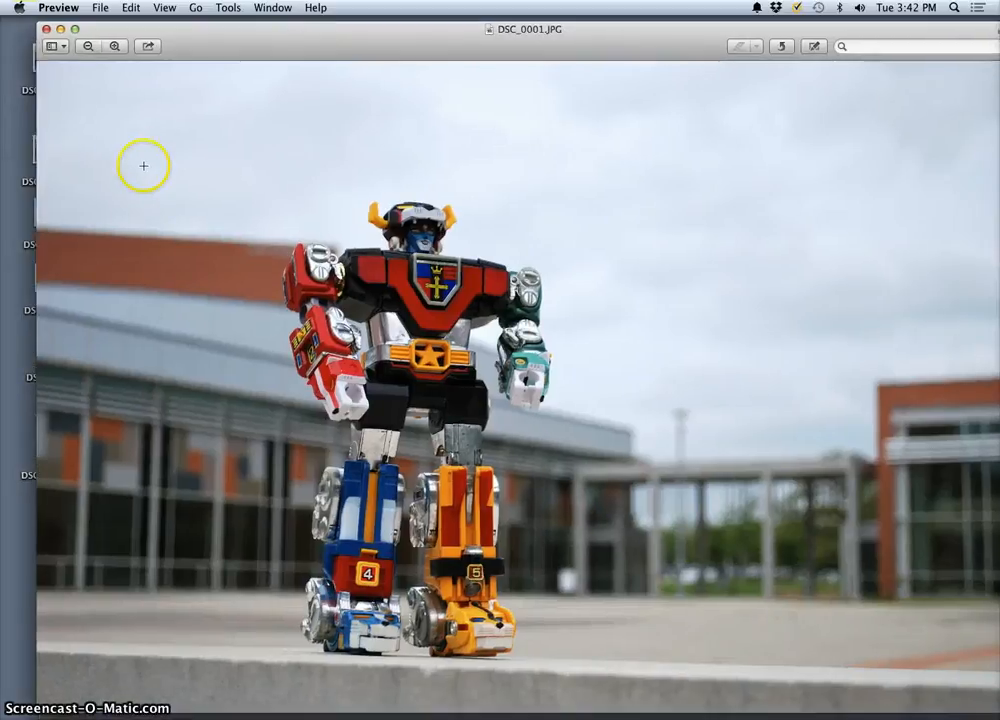
{"action": "key", "text": "super+minus"}
{"action": "key", "text": "super+minus"}
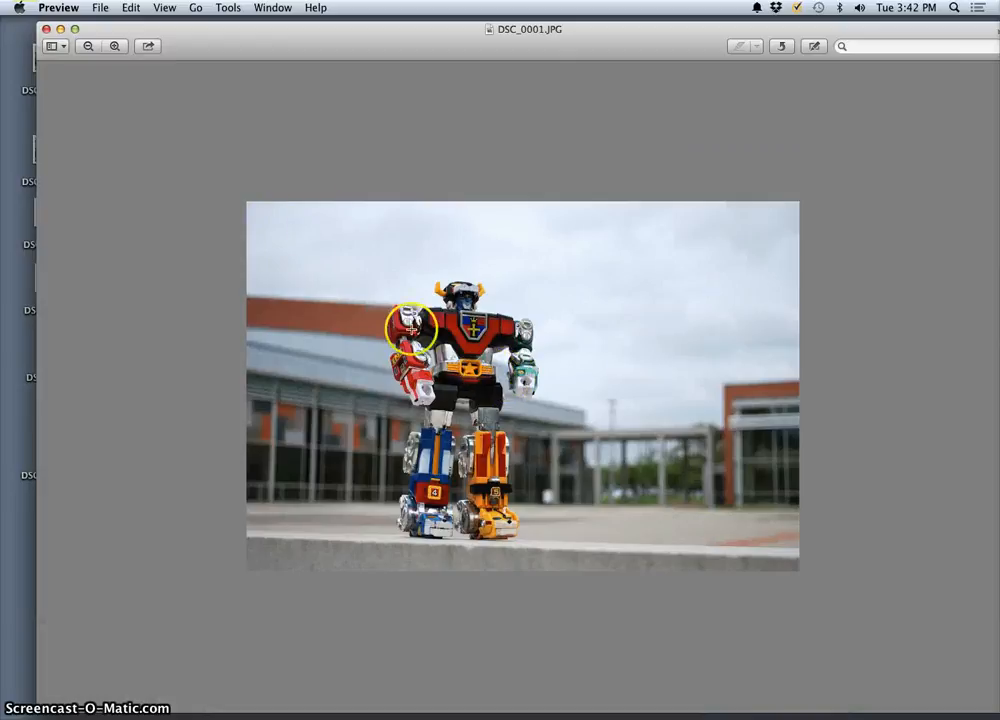
{"action": "left_click", "coordinate": [43, 29]}
{"action": "left_click", "coordinate": [455, 397]}
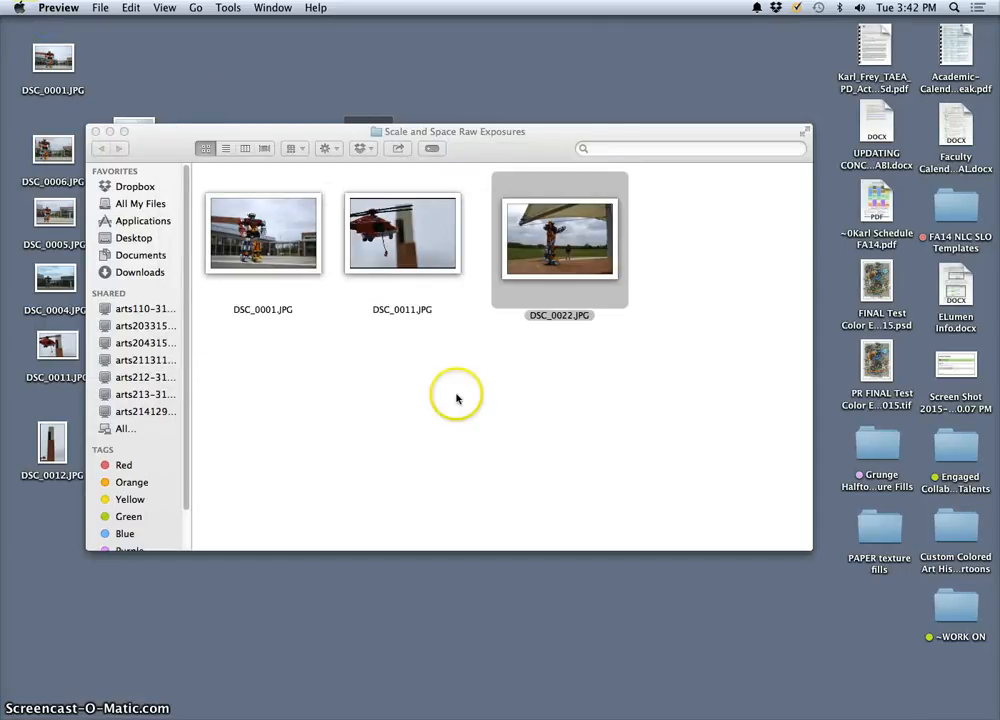
Step: Open DSC_0001.JPG, DSC_0011.JPG and DSC_0022.JPG from the folder together in Adobe Photoshop CC
{"action": "left_click", "coordinate": [480, 157]}
{"action": "mouse_move", "coordinate": [480, 157]}
{"action": "left_mouse_down"}
{"action": "mouse_move", "coordinate": [476, 74]}
{"action": "mouse_move", "coordinate": [514, 72]}
{"action": "left_mouse_up"}
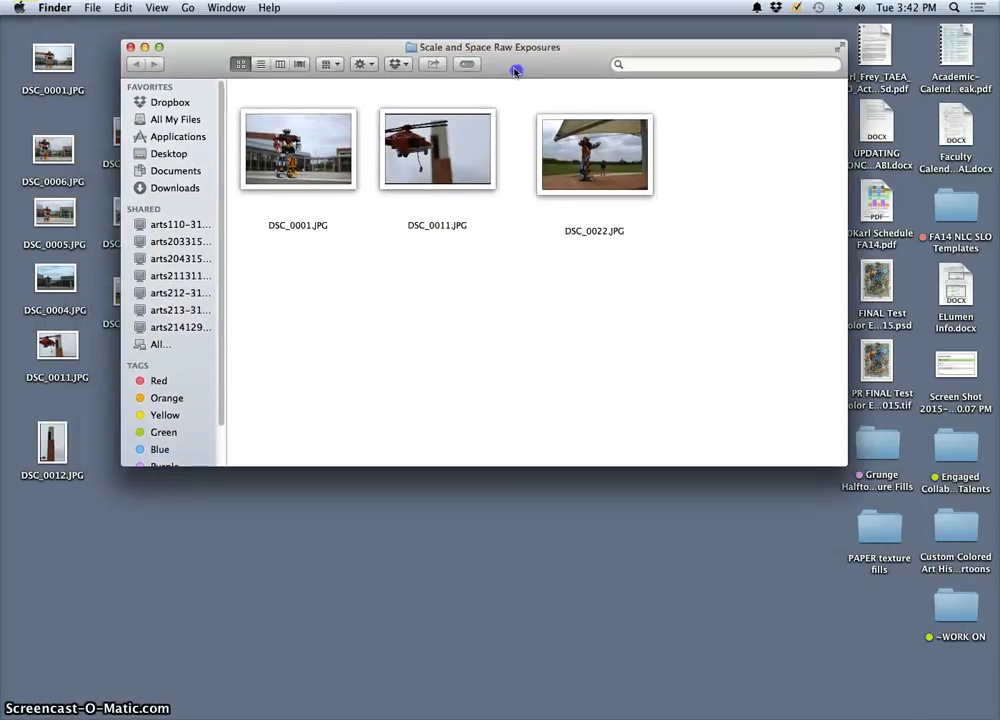
{"action": "left_click_drag", "start_coordinate": [693, 122], "coordinate": [256, 208]}
{"action": "right_click", "coordinate": [291, 155]}
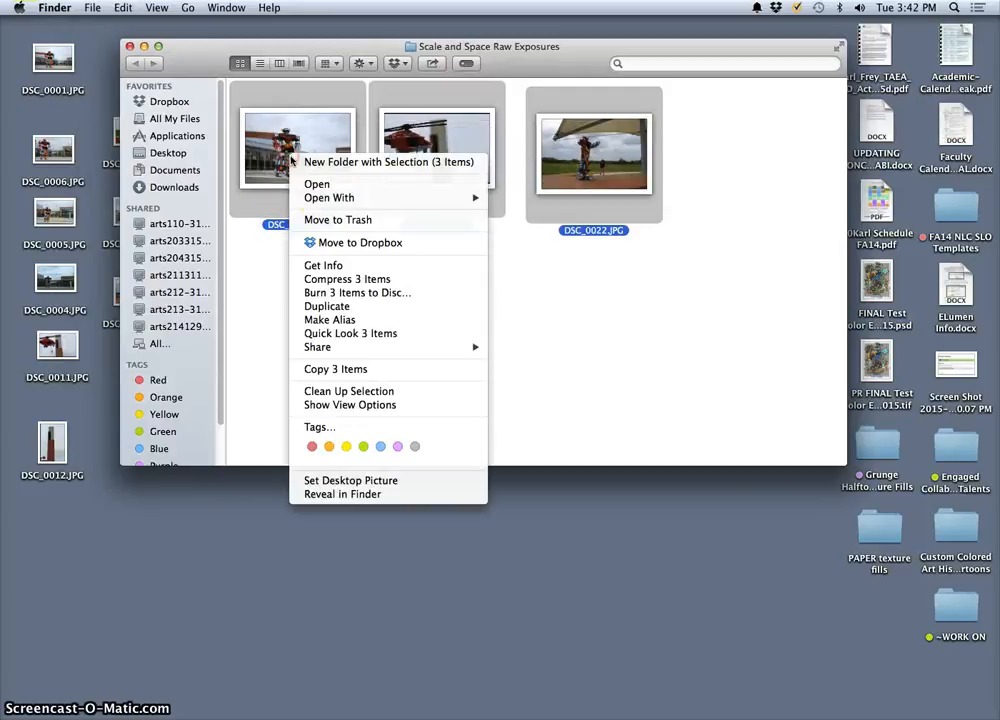
{"action": "mouse_move", "coordinate": [421, 207]}
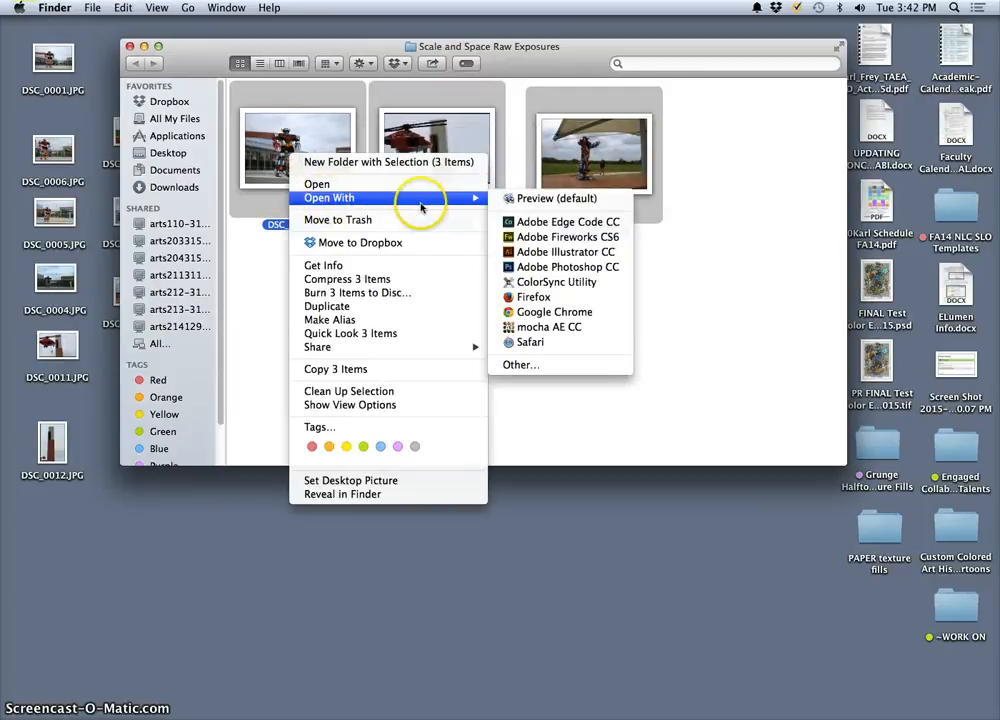
{"action": "left_click", "coordinate": [552, 267]}
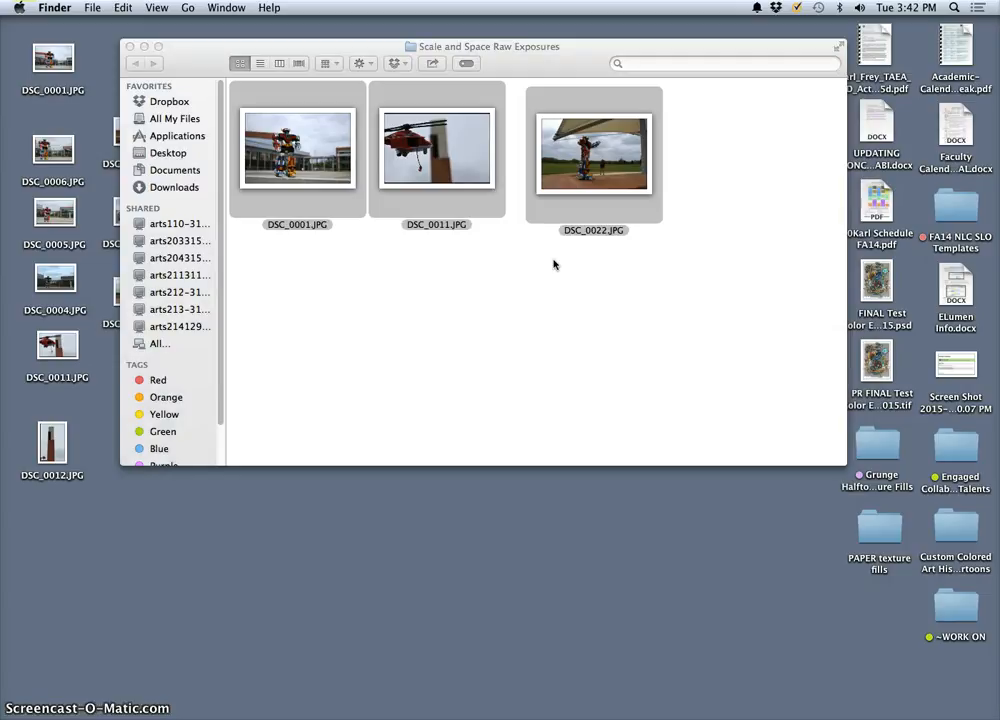
Step: Move DSC_0012.JPG from the desktop into the Scale and Space Raw Exposures folder and open it in Adobe Photoshop CC
{"action": "left_click", "coordinate": [282, 283]}
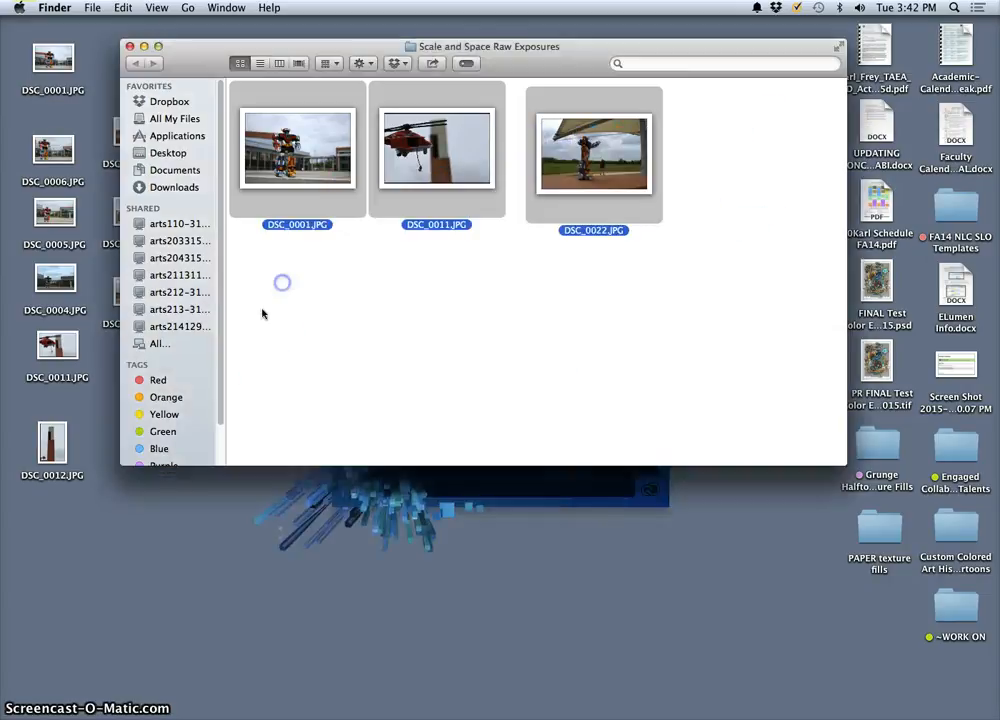
{"action": "left_click_drag", "start_coordinate": [60, 440], "coordinate": [290, 300]}
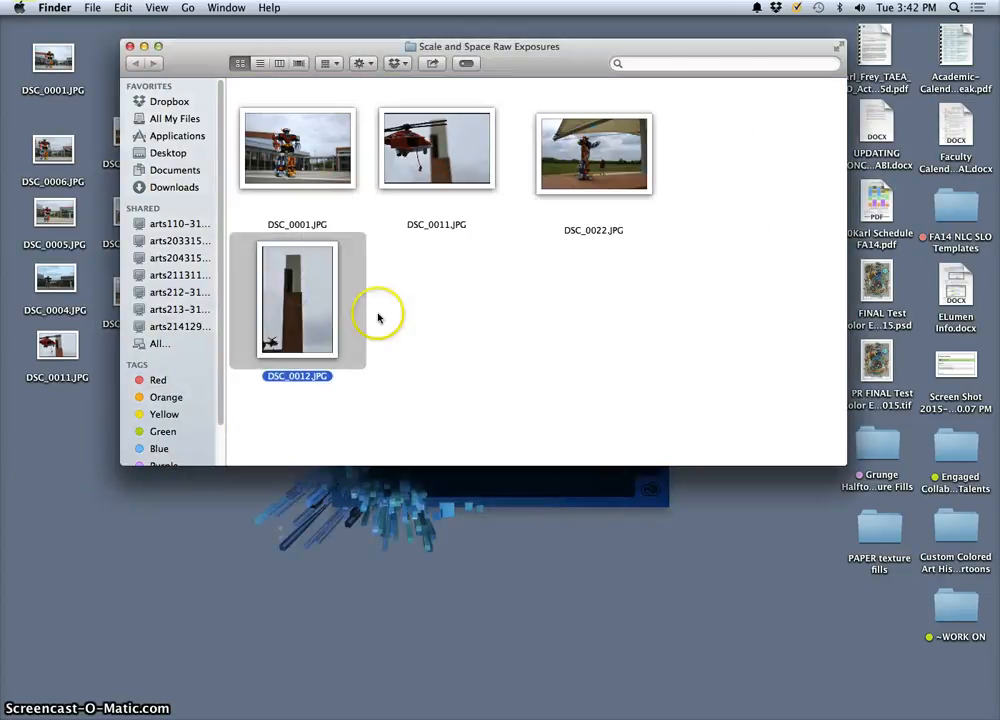
{"action": "right_click", "coordinate": [290, 322]}
{"action": "mouse_move", "coordinate": [330, 337]}
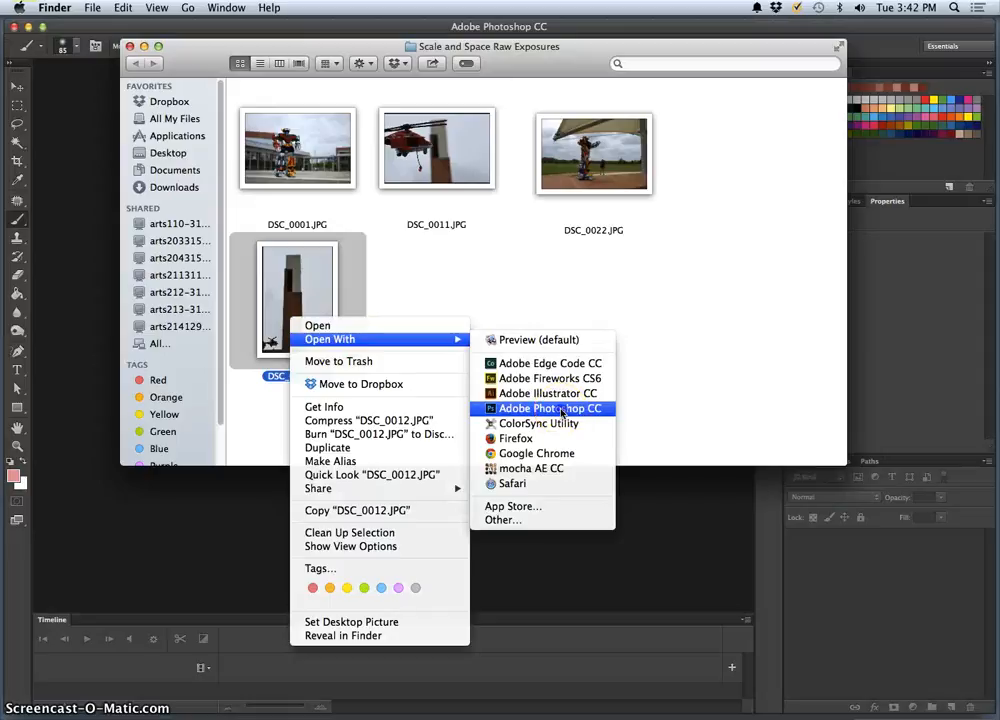
{"action": "left_click", "coordinate": [560, 408]}
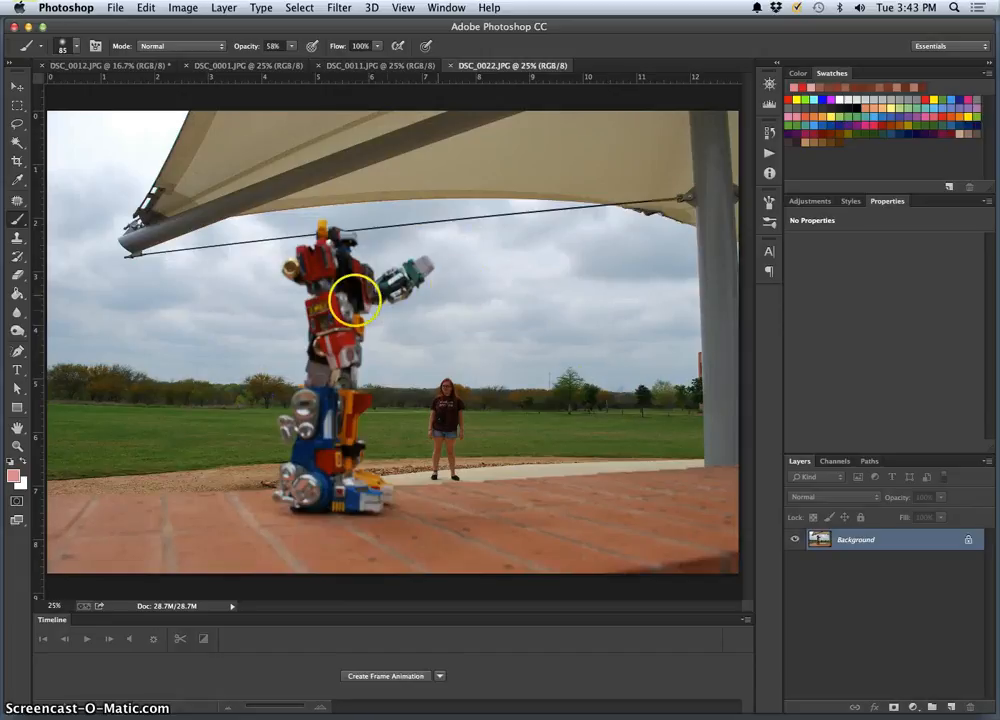
Step: Inspect the robot in DSC_0022.JPG, and duplicate the Background layer with the Lasso tool active
{"action": "key", "text": "super+equal"}
{"action": "key", "text": "super+equal"}
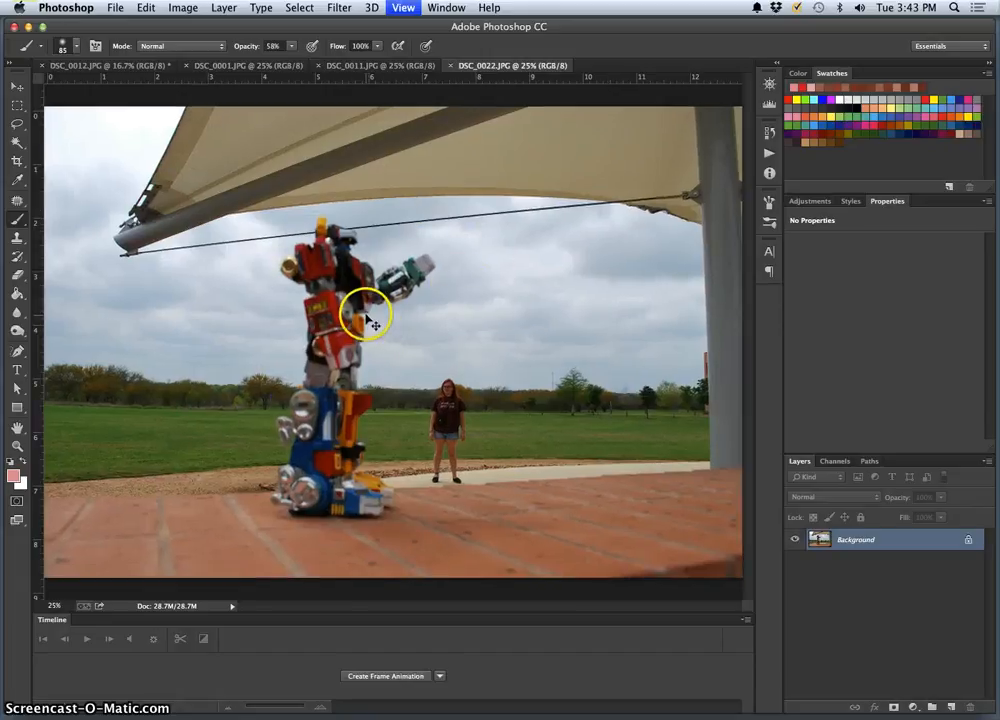
{"action": "scroll", "coordinate": [270, 300], "scroll_direction": "up", "scroll_amount": 5}
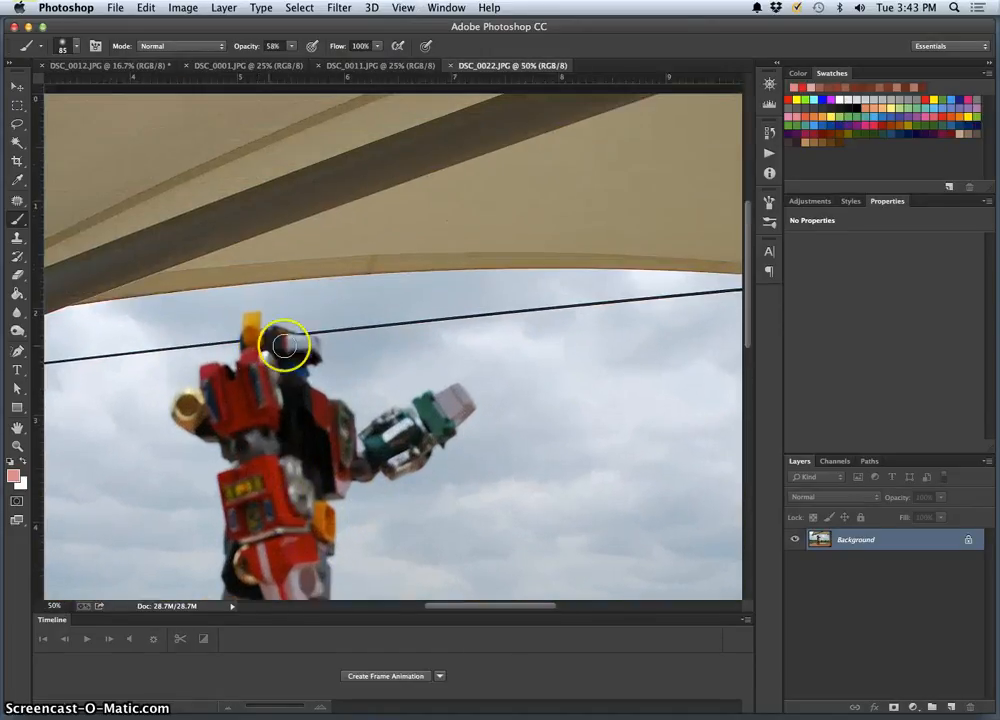
{"action": "key", "text": "super+minus"}
{"action": "key", "text": "super+minus"}
{"action": "key", "text": "super+minus"}
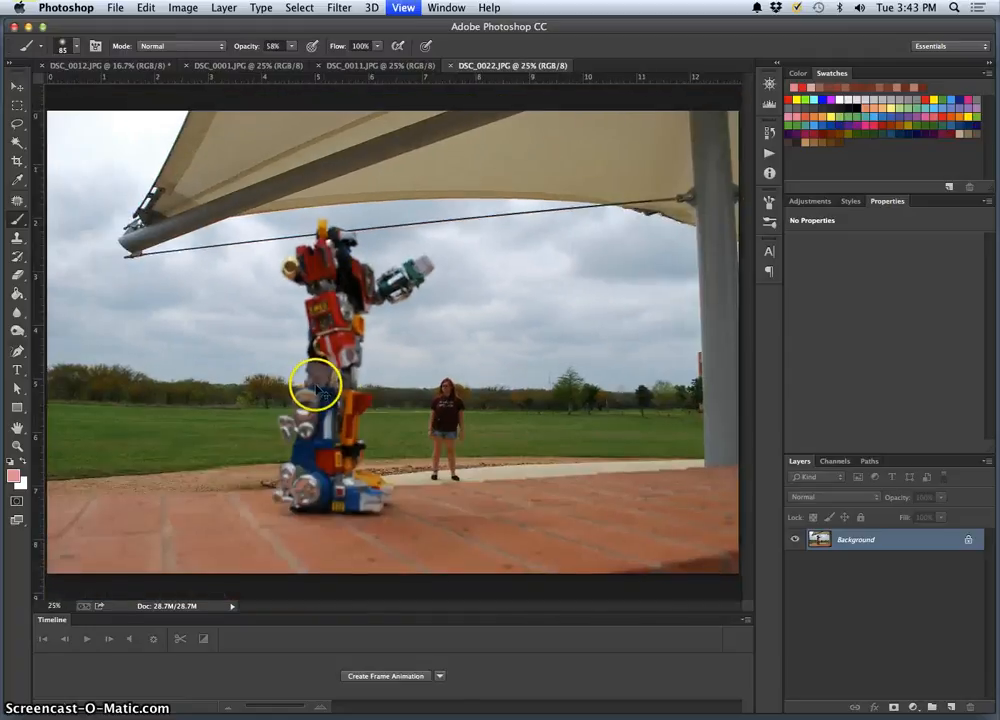
{"action": "left_click", "coordinate": [22, 126]}
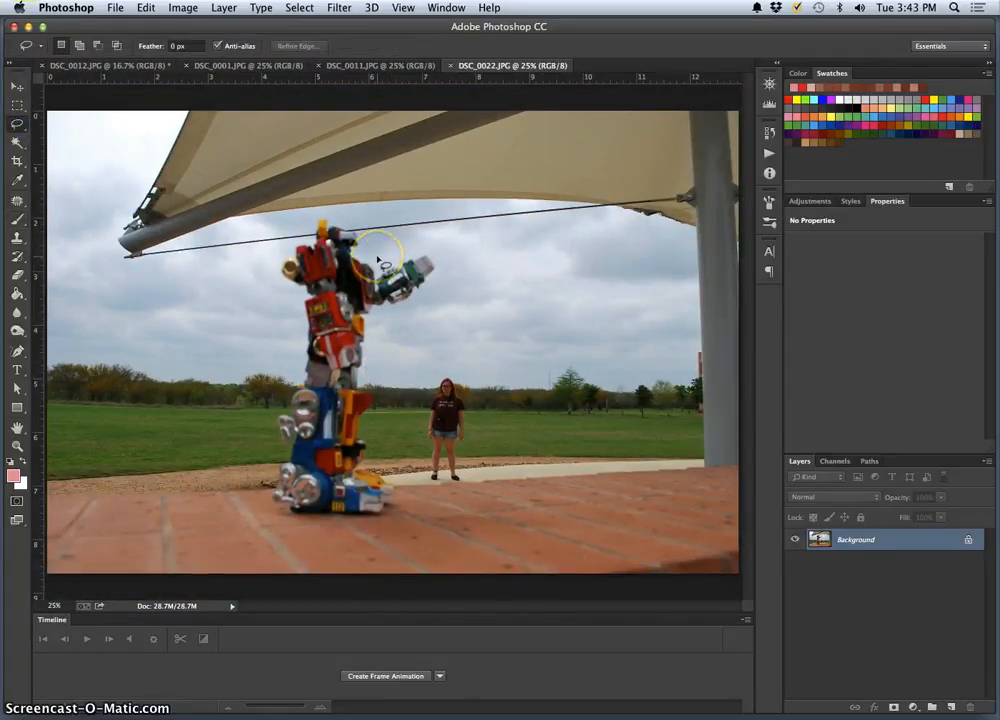
{"action": "key", "text": "super+j"}
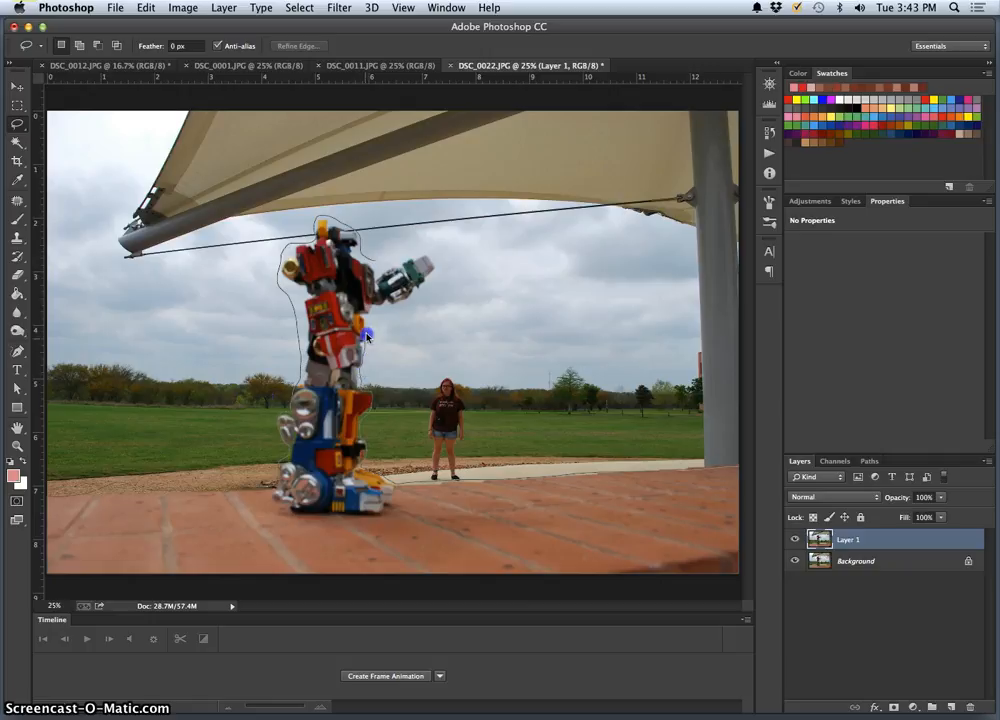
Step: Lasso the robot together with the brick ledge on Layer 1, and invert the selection to cover the scenery behind them
{"action": "left_click_drag", "start_coordinate": [393, 304], "coordinate": [411, 300]}
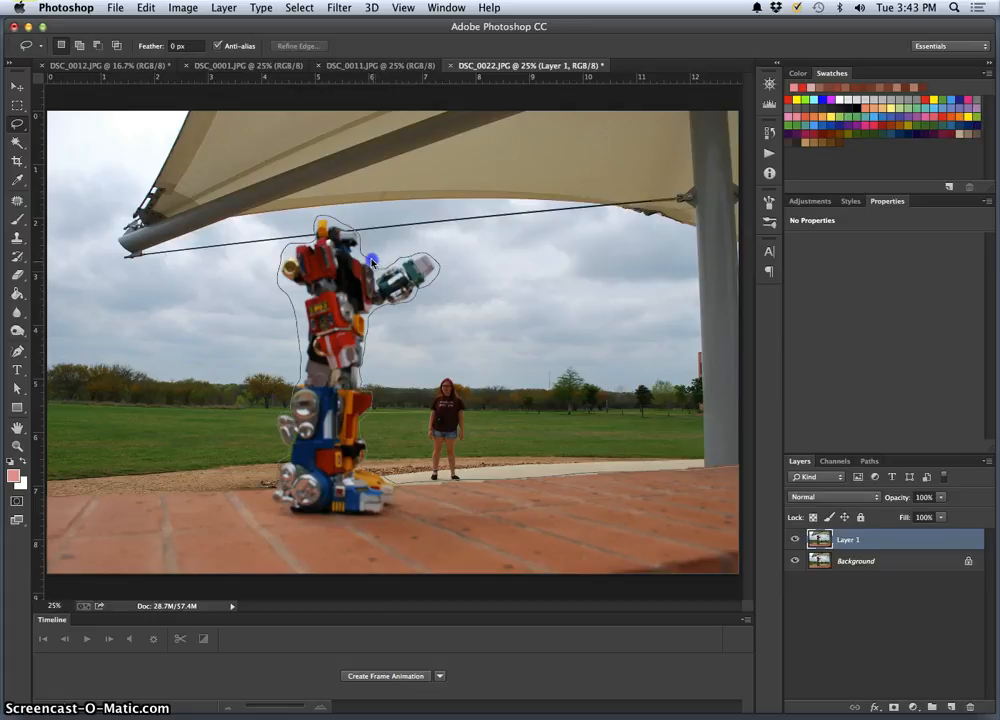
{"action": "left_click_drag", "start_coordinate": [372, 262], "coordinate": [374, 264]}
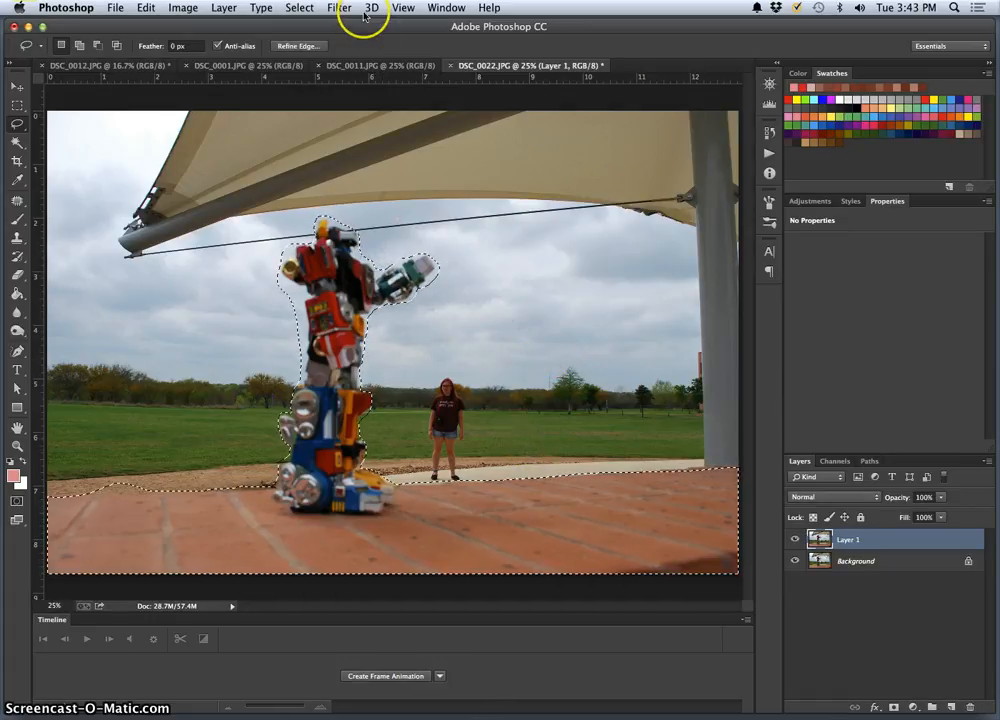
{"action": "left_click", "coordinate": [300, 8]}
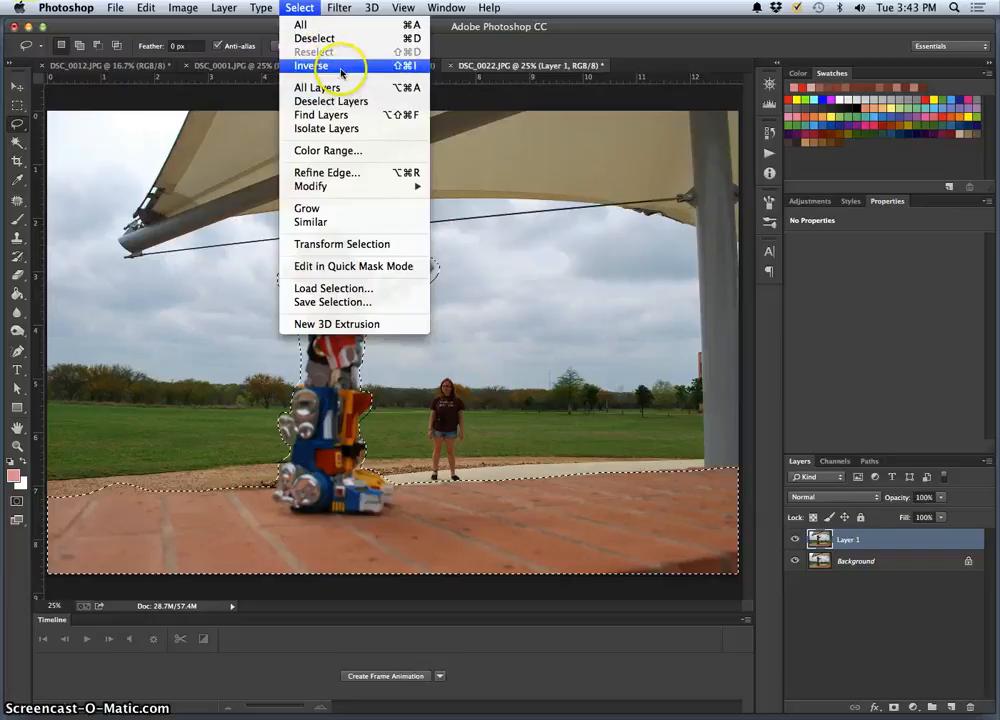
{"action": "left_click", "coordinate": [340, 68]}
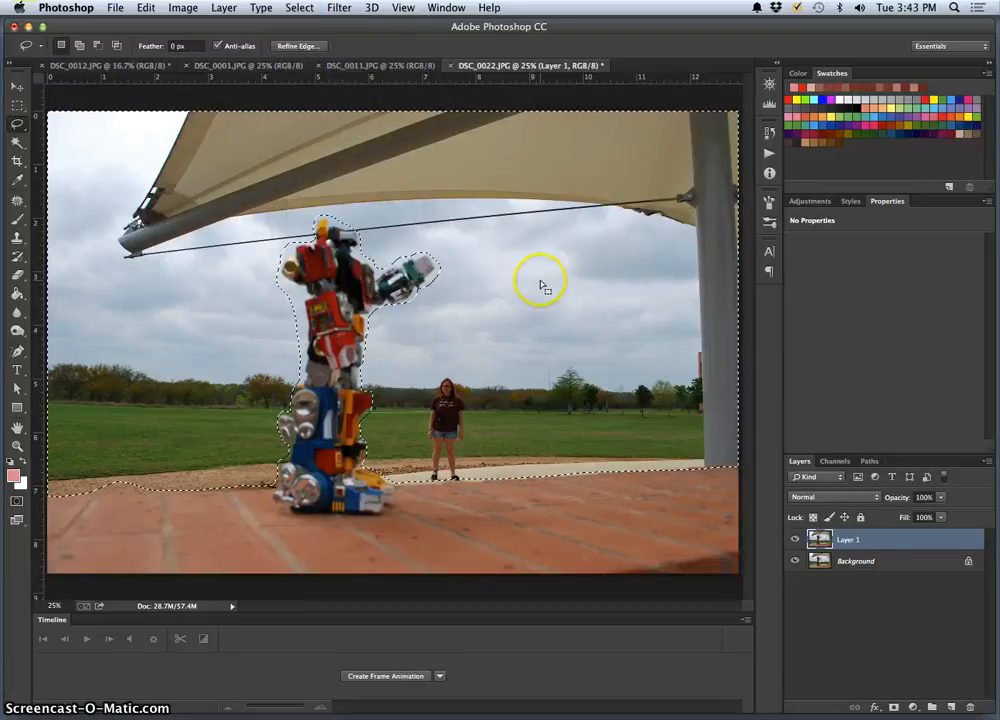
Step: Copy the selected scenery to a new layer and hide Layer 1 and the Background layer
{"action": "key", "text": "super+j"}
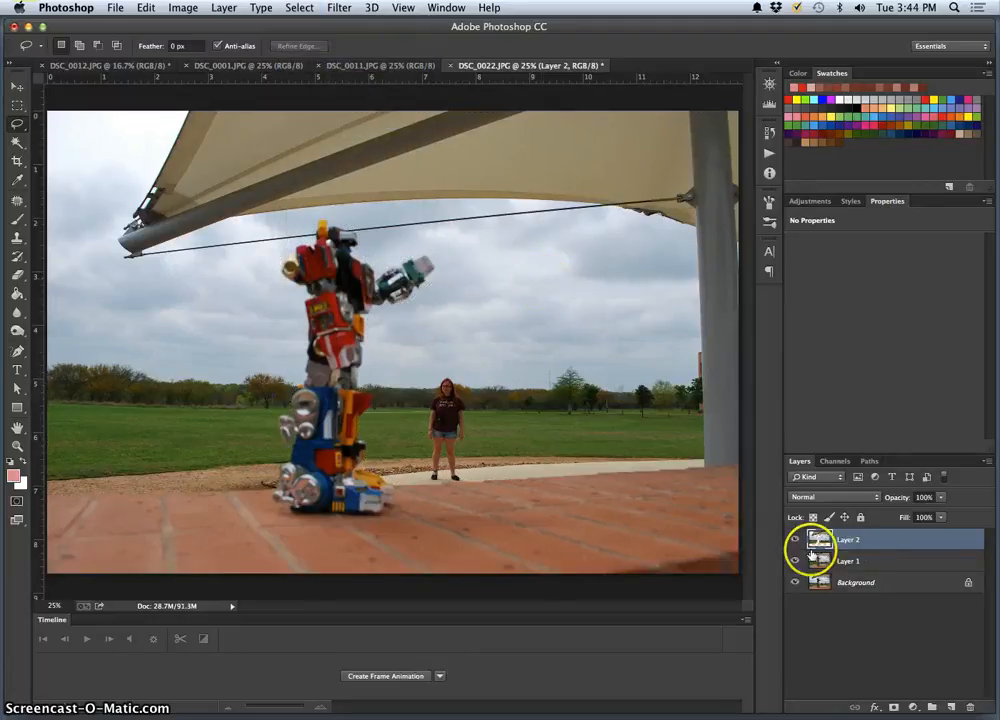
{"action": "left_click", "coordinate": [795, 561]}
{"action": "left_click", "coordinate": [795, 582]}
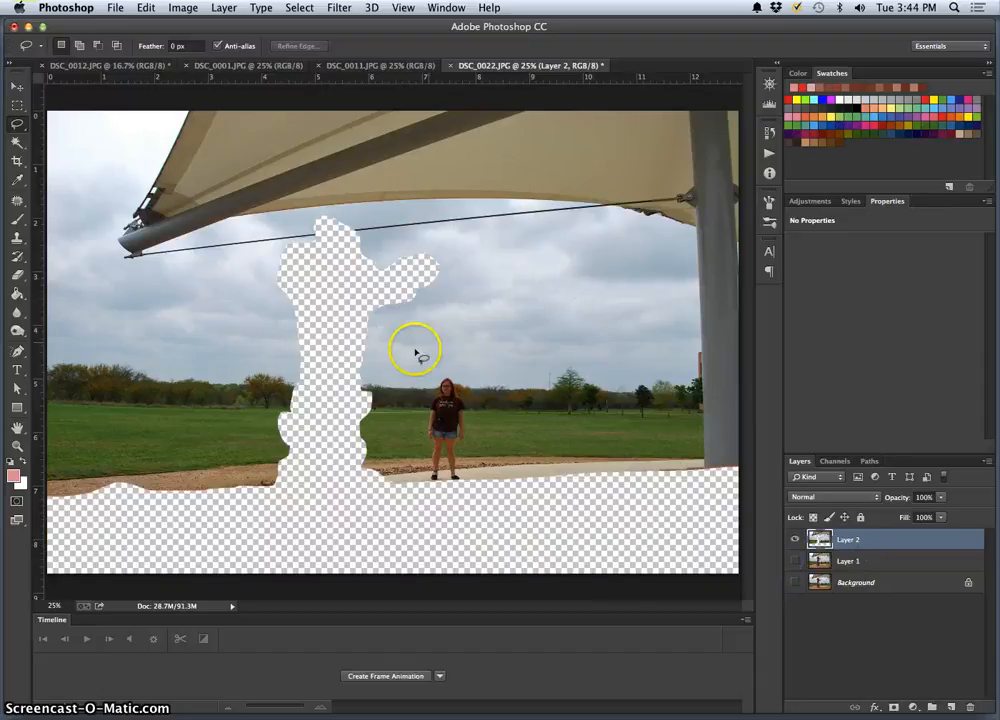
Step: Apply a Gaussian Blur with a radius of 5.0 pixels to the cut-out scenery on Layer 2
{"action": "left_click", "coordinate": [875, 540]}
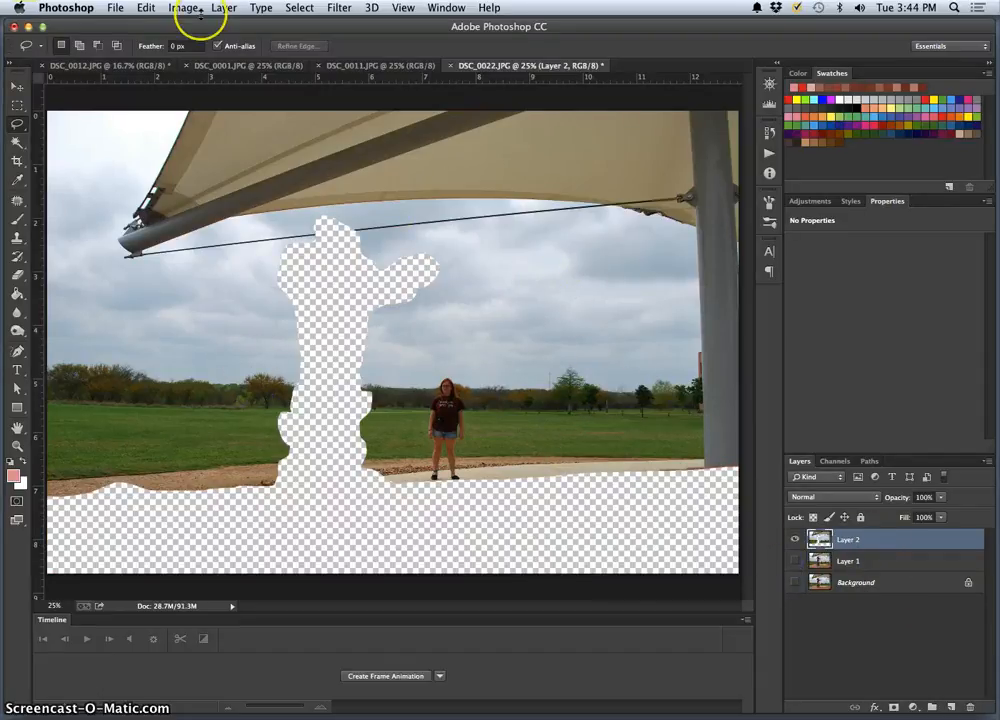
{"action": "left_click", "coordinate": [332, 8]}
{"action": "mouse_move", "coordinate": [375, 177]}
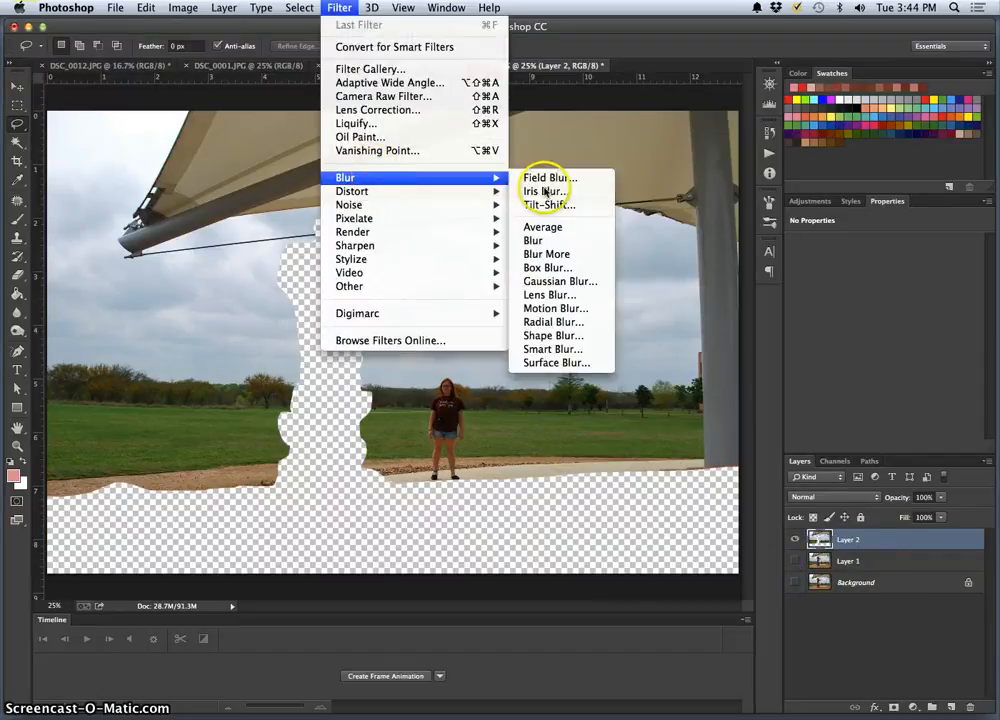
{"action": "left_click", "coordinate": [558, 281]}
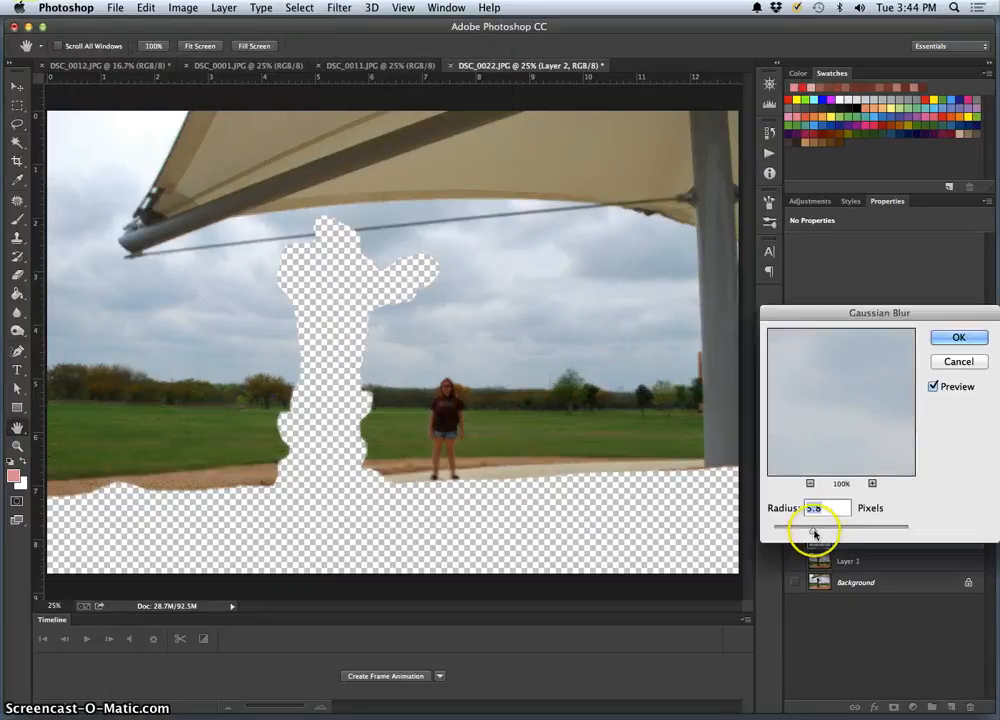
{"action": "left_click_drag", "start_coordinate": [814, 531], "coordinate": [810, 533]}
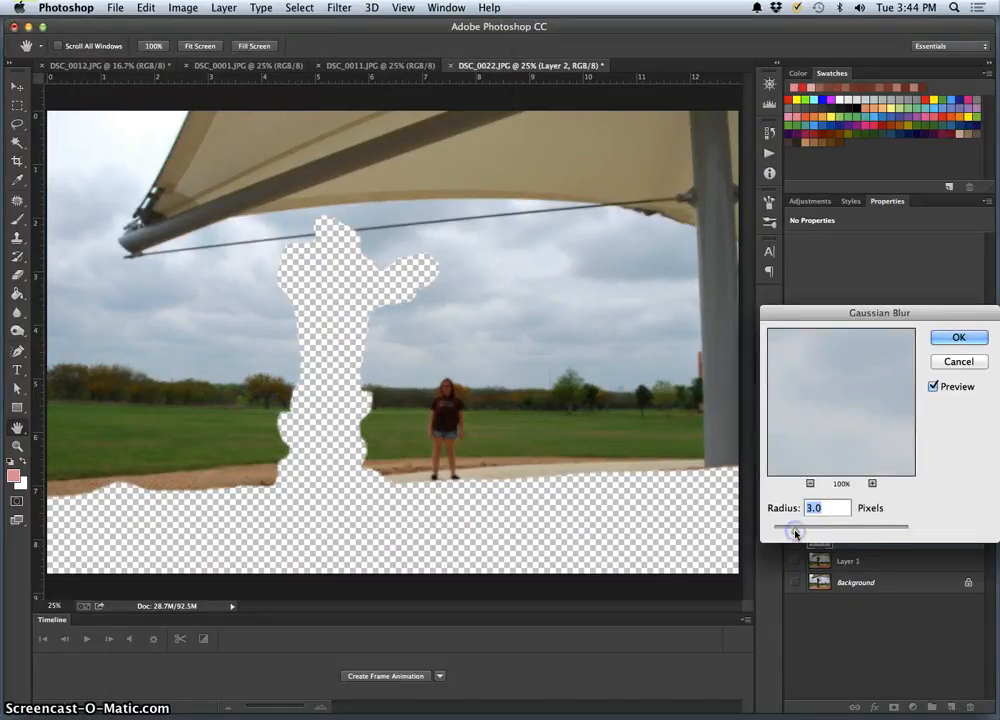
{"action": "left_click_drag", "start_coordinate": [797, 533], "coordinate": [817, 533]}
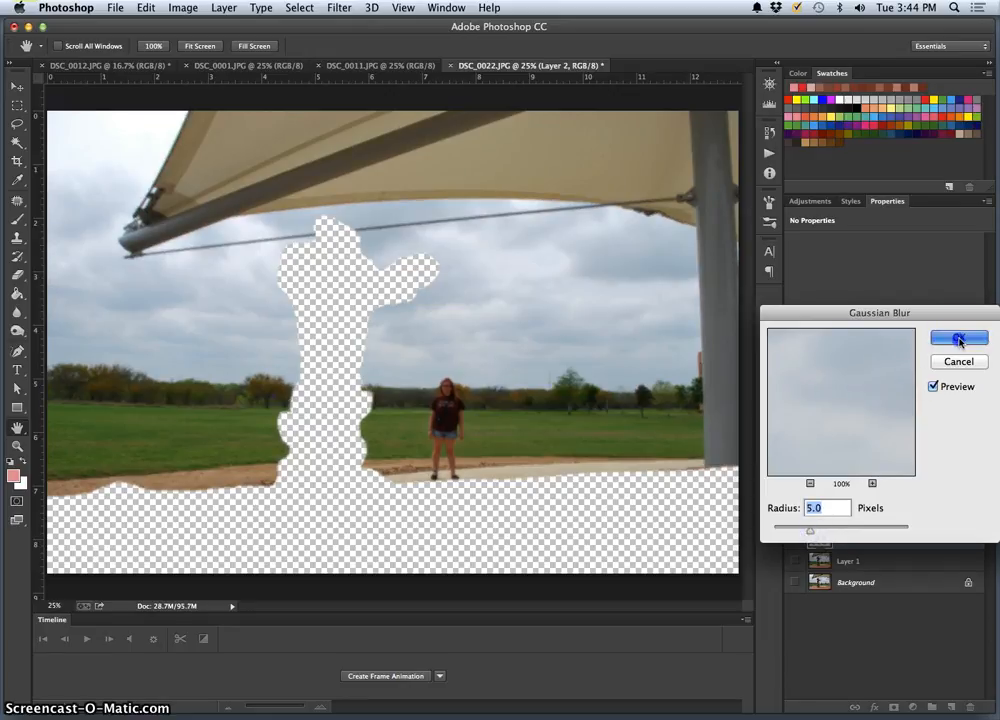
{"action": "left_click", "coordinate": [945, 340]}
Step: Show Layer 1 beneath the scenery, undo the 5.0 pixel blur on Layer 2, and toggle Layer 2's visibility to compare
{"action": "left_click", "coordinate": [796, 561]}
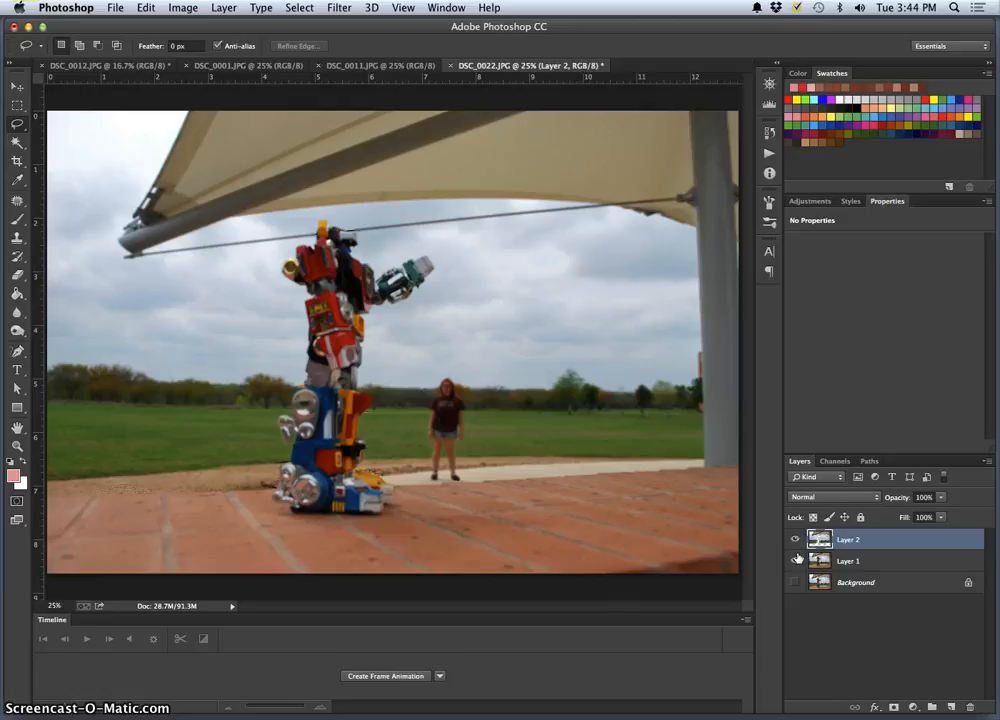
{"action": "left_click", "coordinate": [855, 561]}
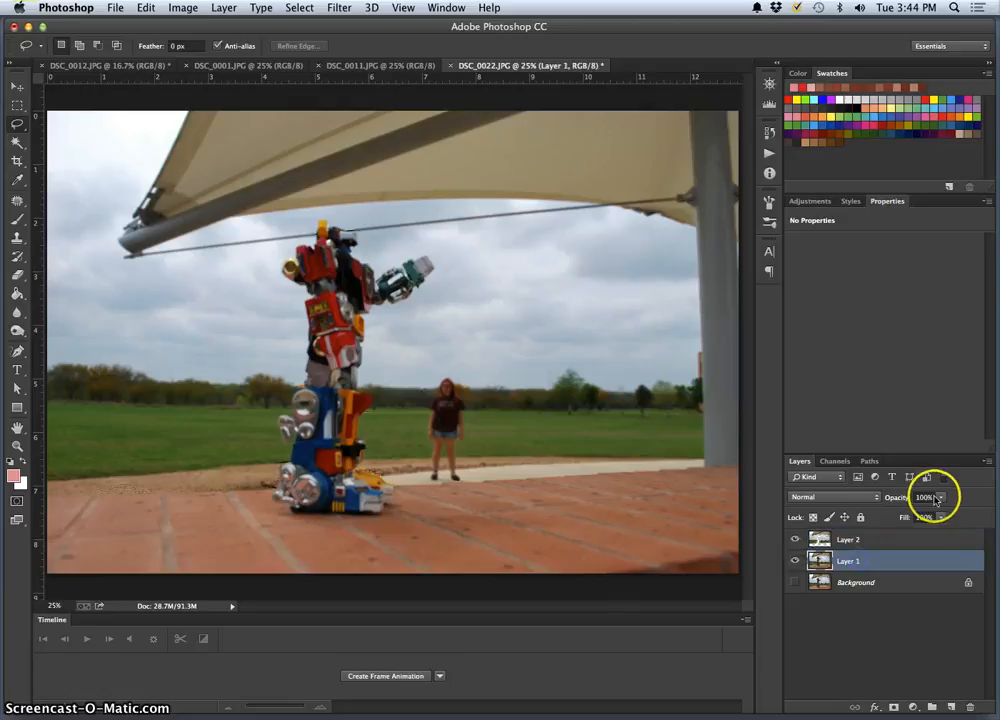
{"action": "left_click", "coordinate": [857, 539]}
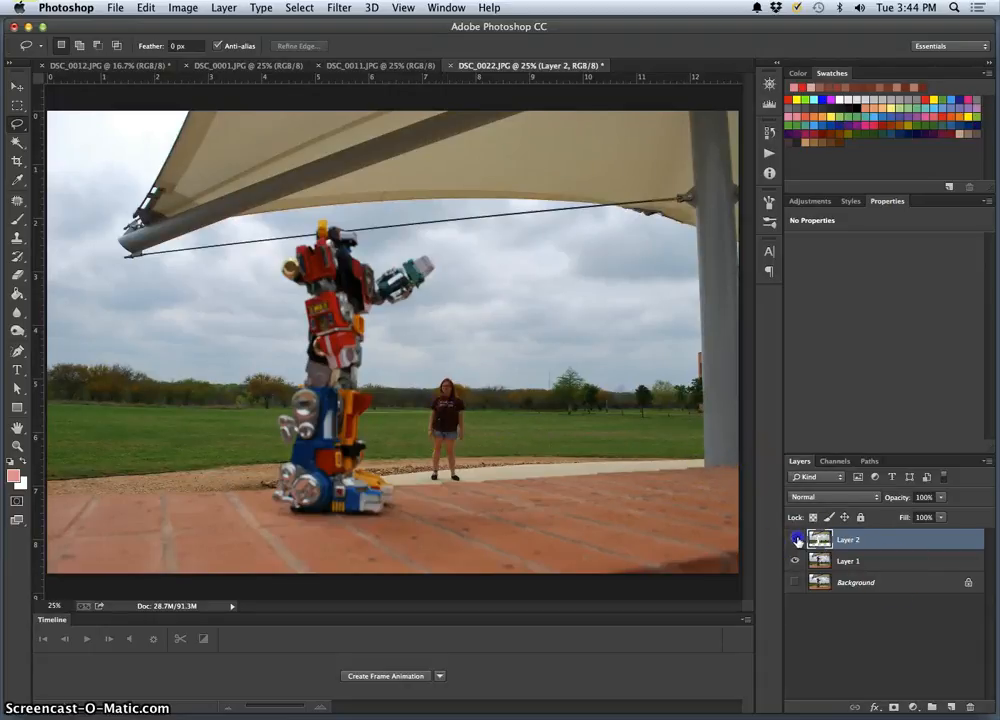
{"action": "left_click", "coordinate": [796, 539]}
{"action": "left_click", "coordinate": [796, 539]}
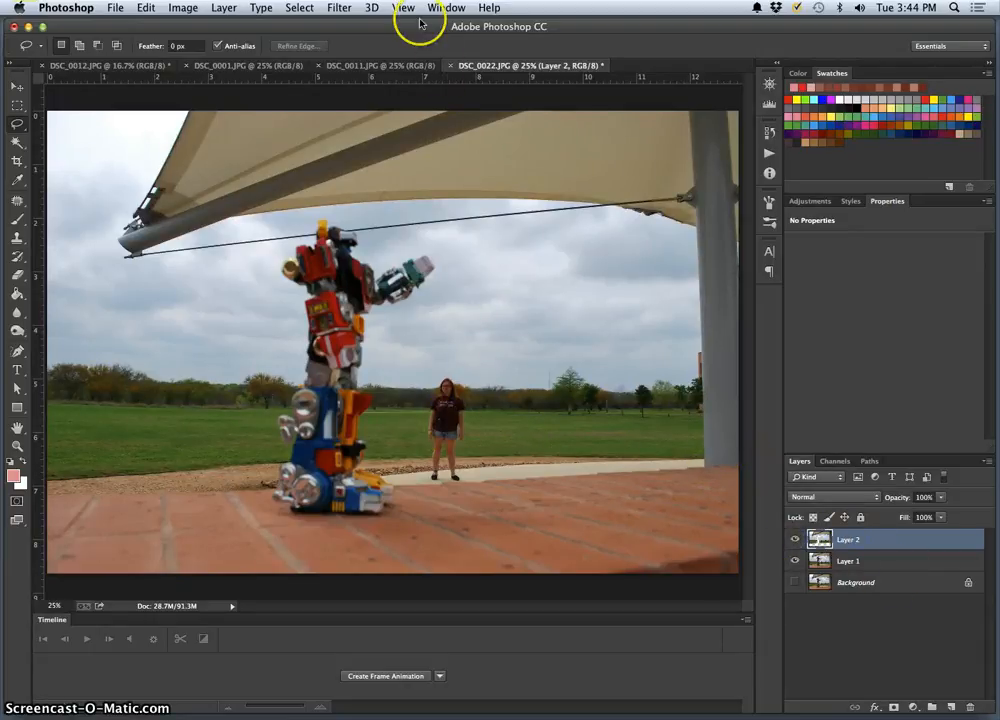
Step: Apply a subtler Gaussian Blur with a radius of 1.1 pixels to the scenery on Layer 2
{"action": "left_click", "coordinate": [346, 9]}
{"action": "mouse_move", "coordinate": [368, 176]}
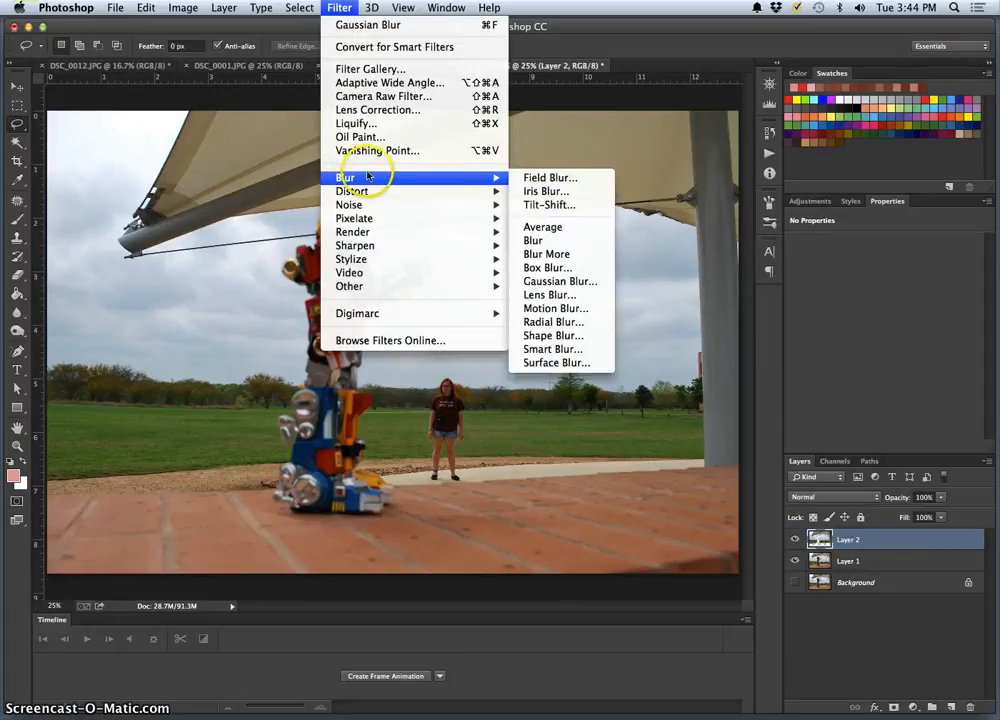
{"action": "left_click", "coordinate": [548, 281]}
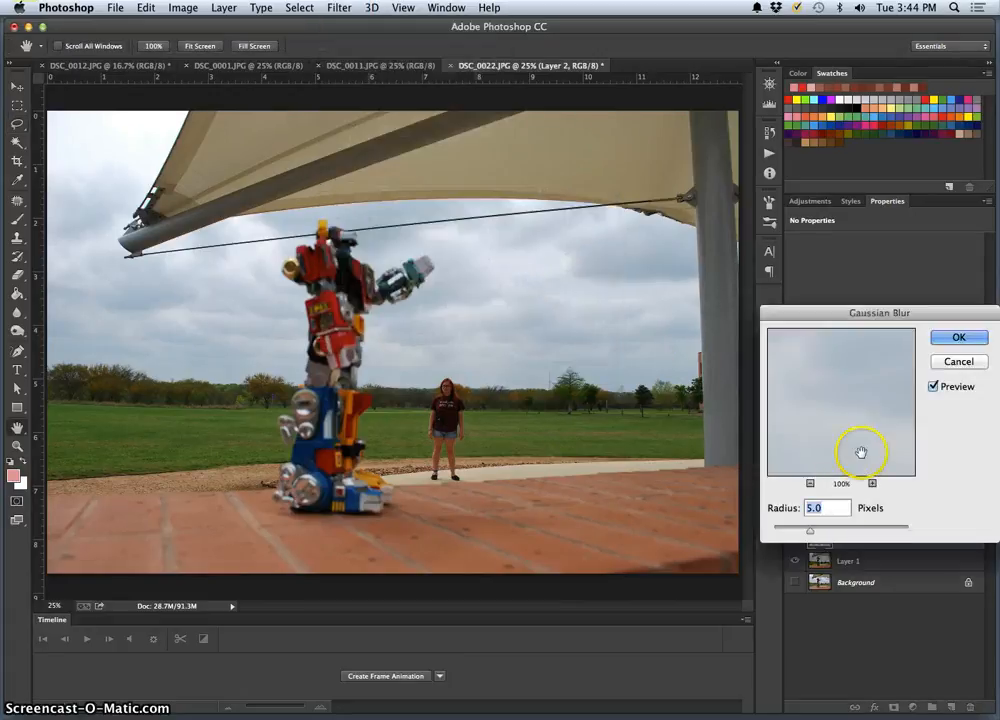
{"action": "left_click_drag", "start_coordinate": [816, 531], "coordinate": [780, 533]}
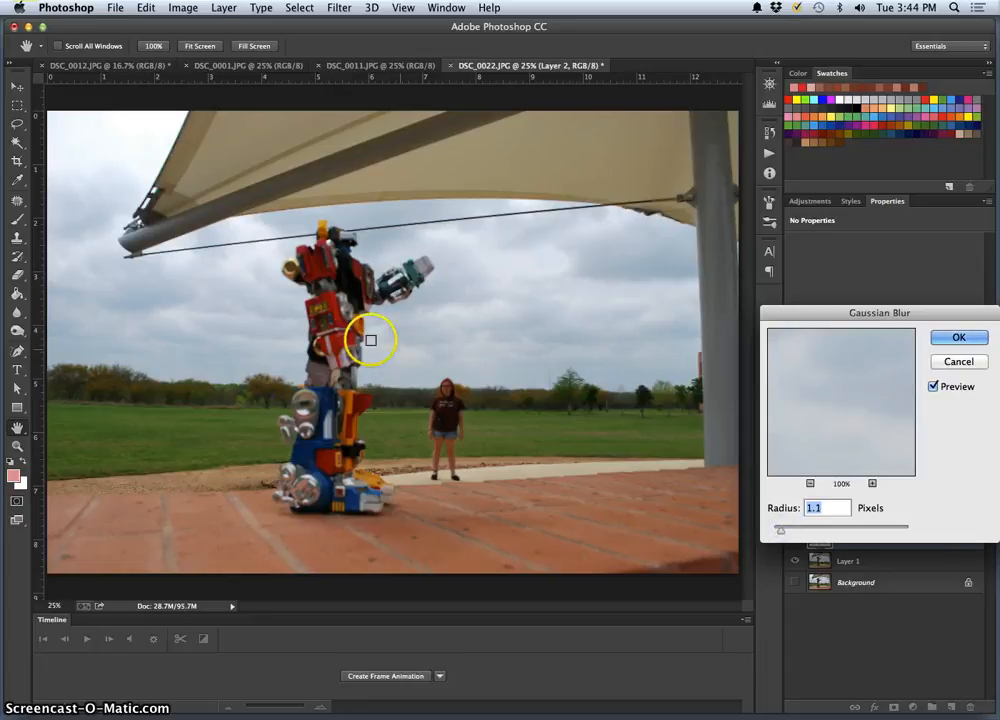
{"action": "left_click", "coordinate": [962, 339]}
{"action": "key", "text": "l"}
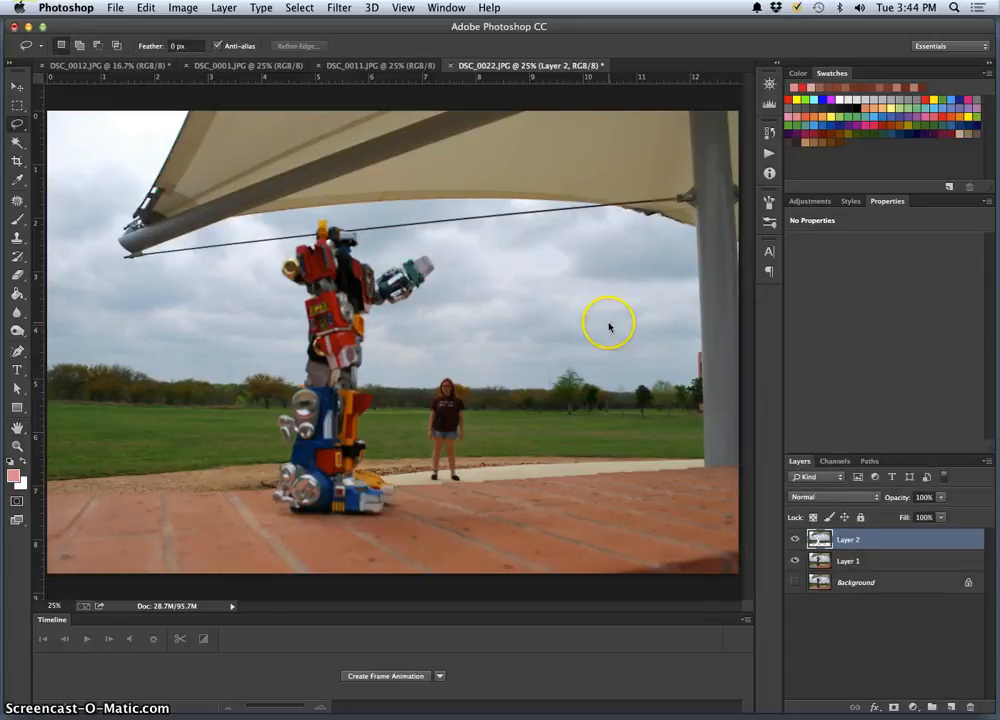
Step: Check the blurred scenery, merge the visible layers into a new top layer while keeping the originals, and hide Layer 2 and Layer 1
{"action": "key", "text": "super+plus"}
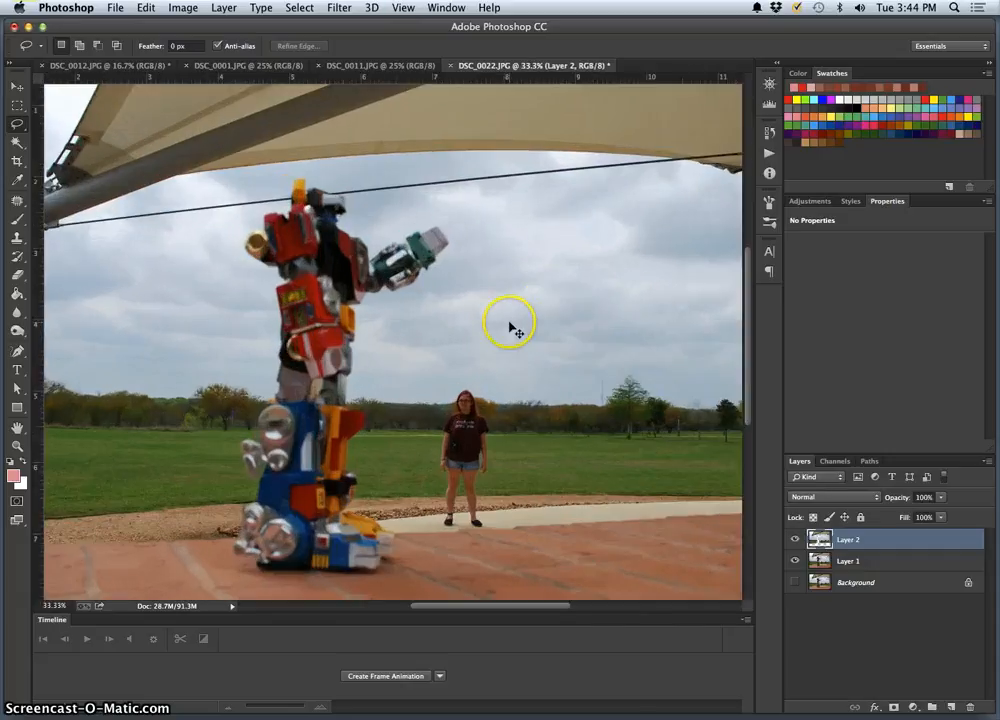
{"action": "scroll", "coordinate": [516, 316], "scroll_direction": "down", "scroll_amount": 2}
{"action": "scroll", "coordinate": [516, 316], "scroll_direction": "down", "scroll_amount": 3}
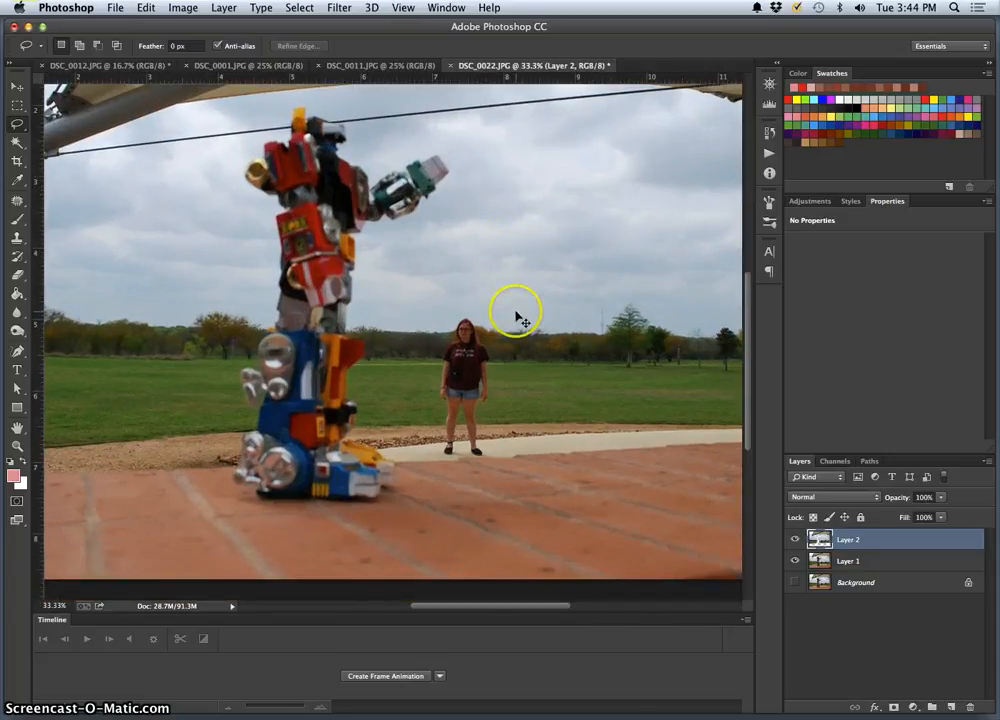
{"action": "key", "text": "super+minus"}
{"action": "key", "text": "super+minus"}
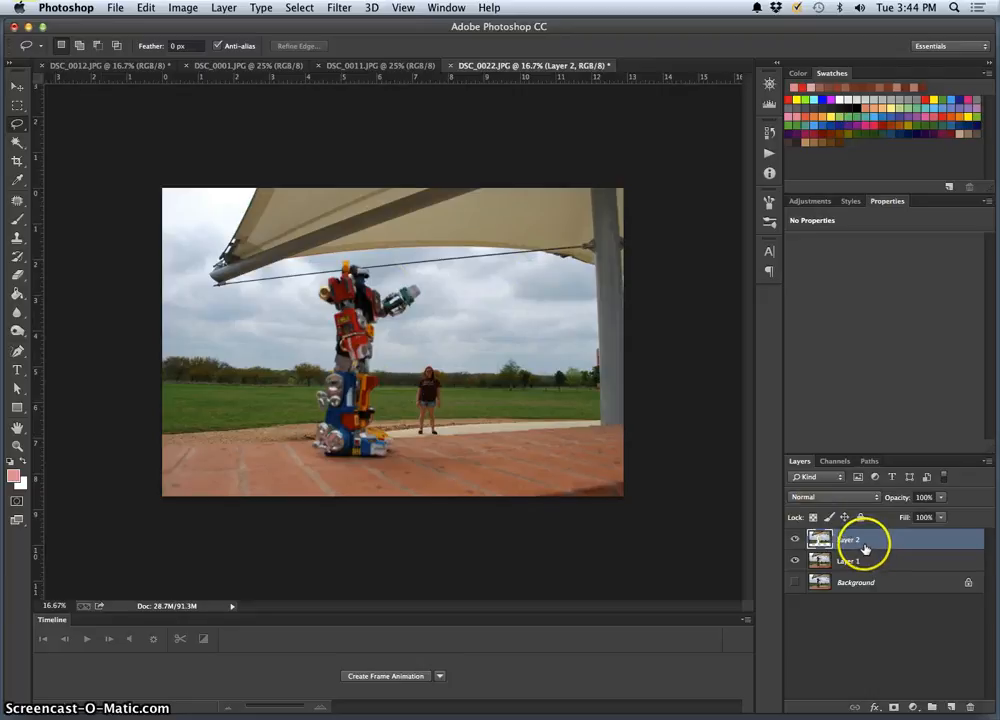
{"action": "left_click", "coordinate": [223, 9]}
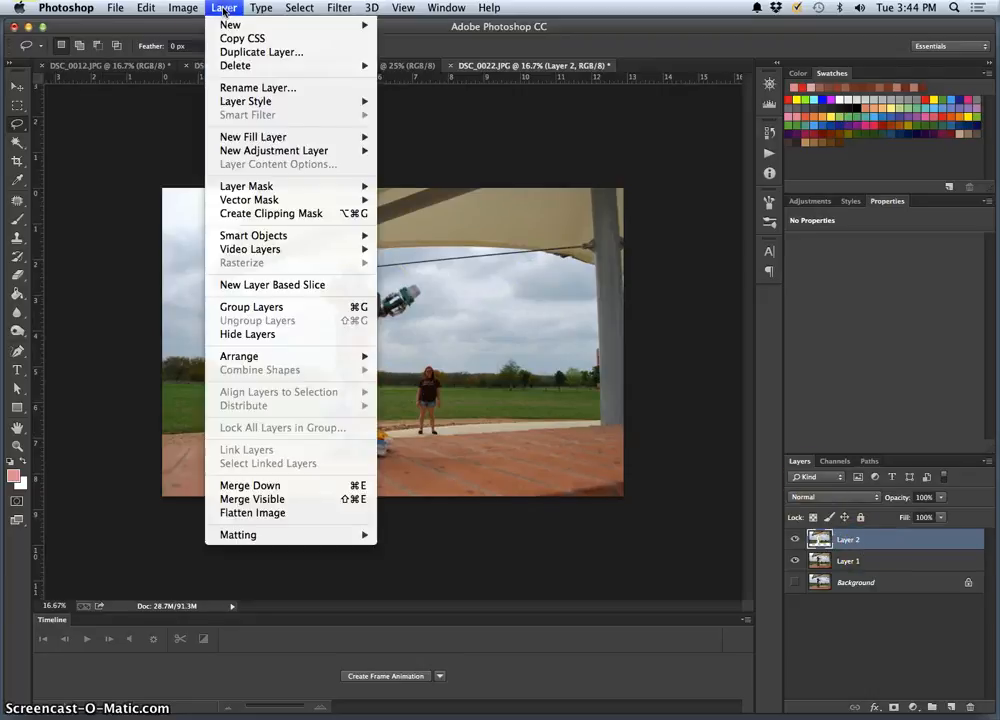
{"action": "left_click", "coordinate": [299, 499], "text": "alt"}
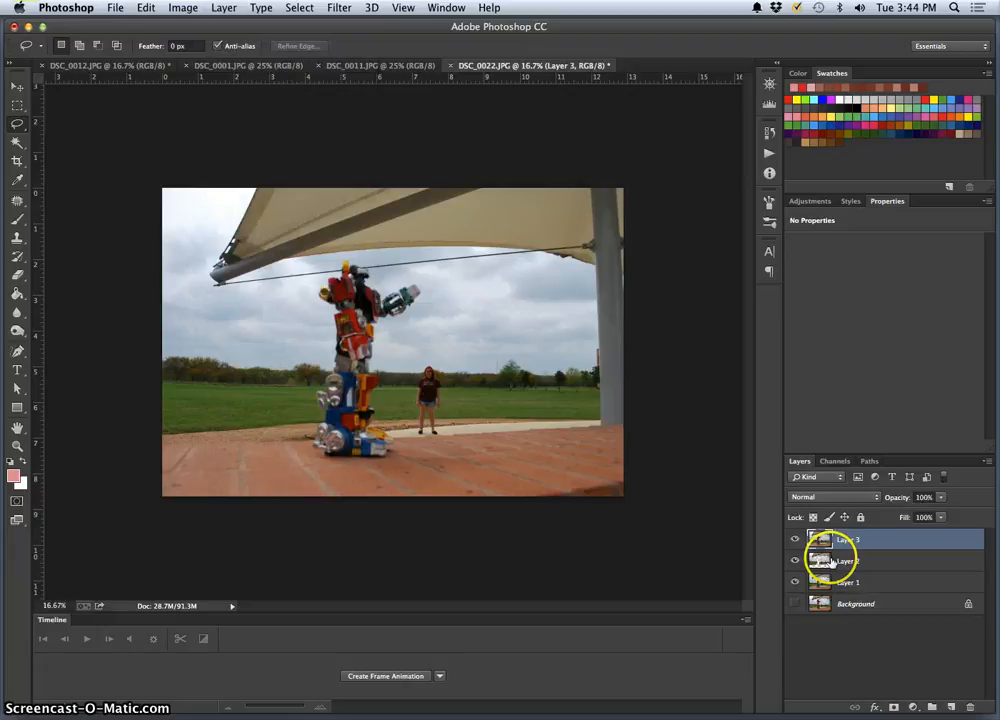
{"action": "left_click", "coordinate": [796, 561]}
{"action": "left_click", "coordinate": [793, 541]}
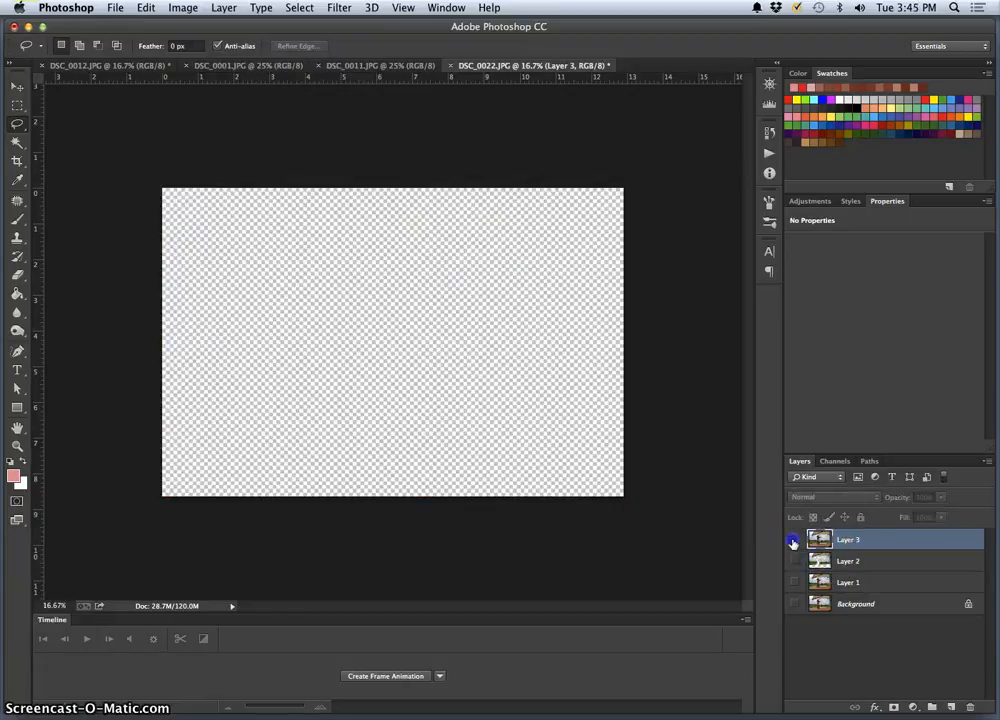
{"action": "left_click", "coordinate": [793, 541]}
Step: Duplicate Layer 3, enlarge the copy to about 132.7%, and reposition it at about X 1744.5 px, Y 1151.5 px
{"action": "key", "text": "super+j"}
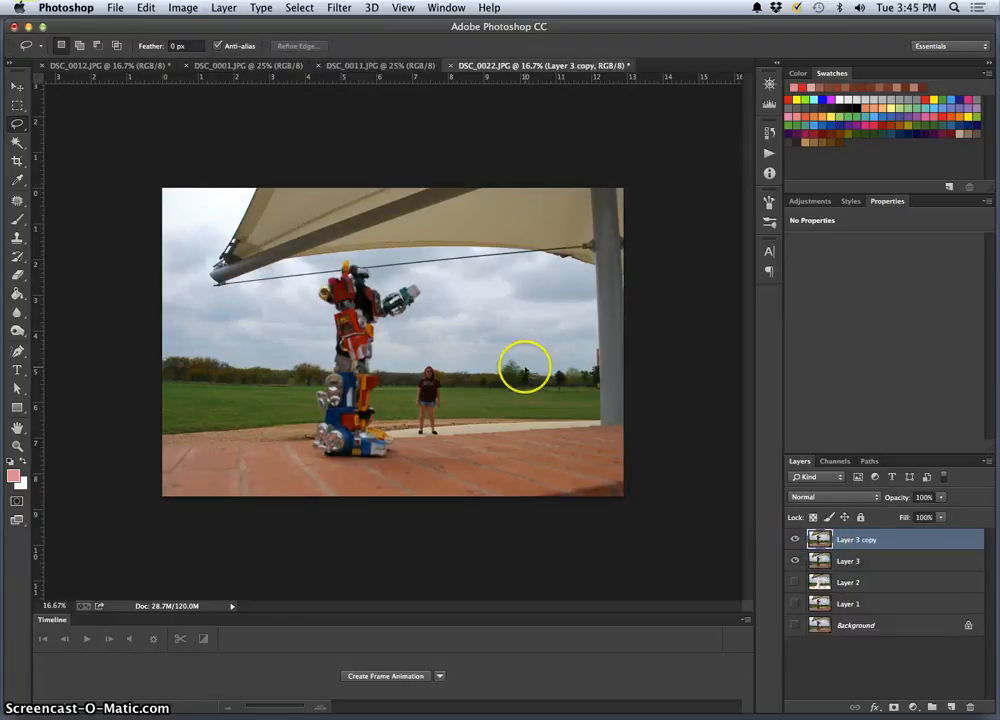
{"action": "key", "text": "super+t"}
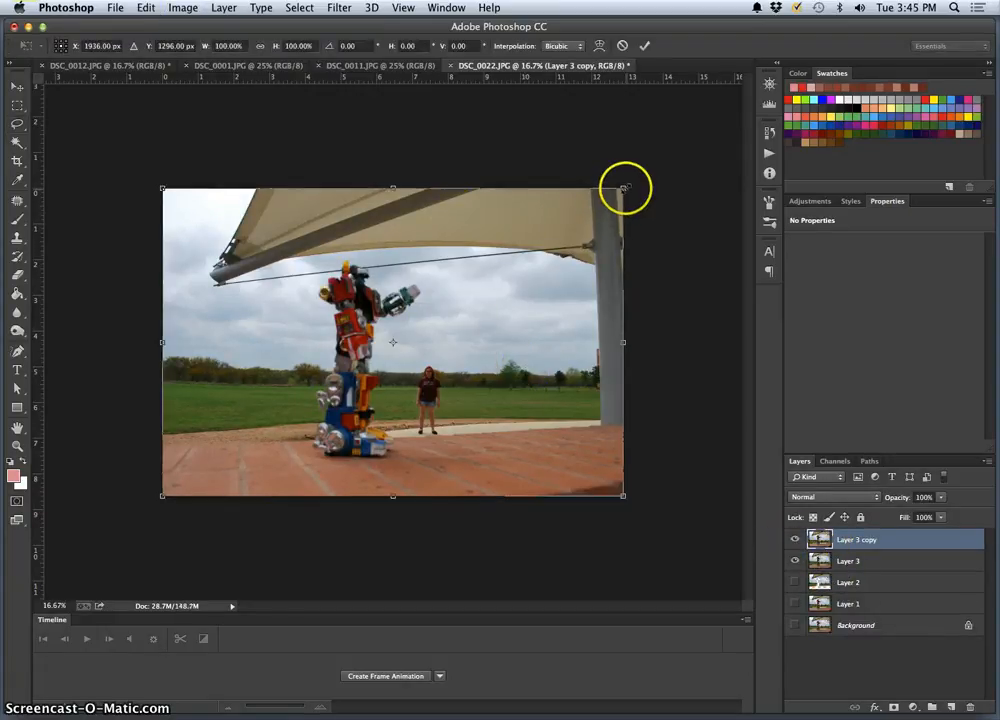
{"action": "left_click_drag", "start_coordinate": [625, 185], "coordinate": [698, 137]}
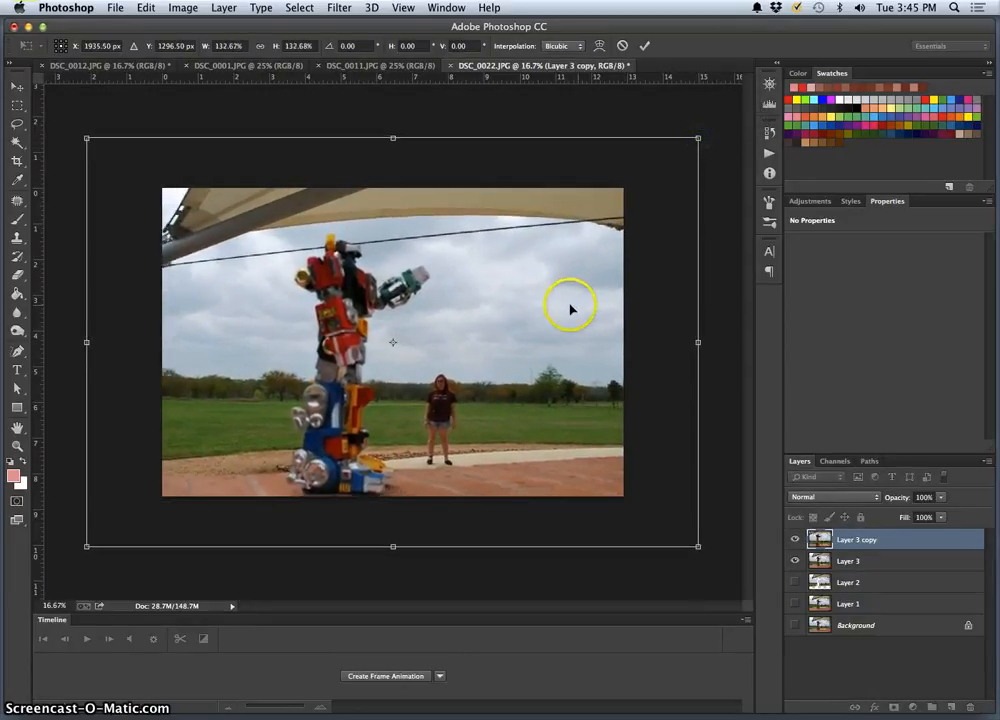
{"action": "left_click_drag", "start_coordinate": [569, 306], "coordinate": [547, 288]}
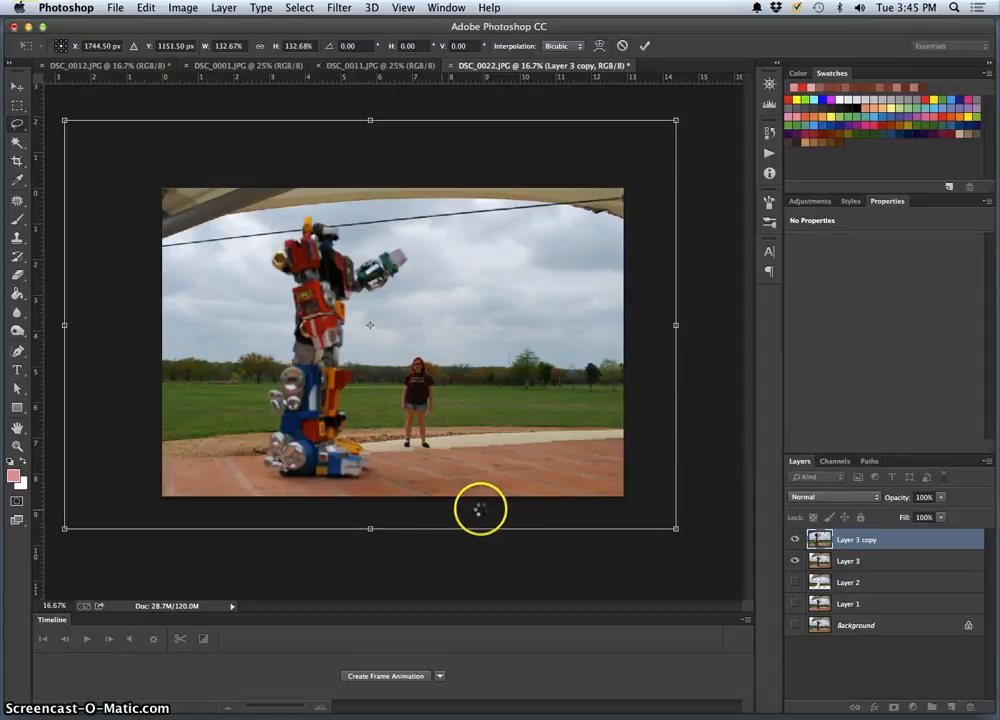
{"action": "key", "text": "Return"}
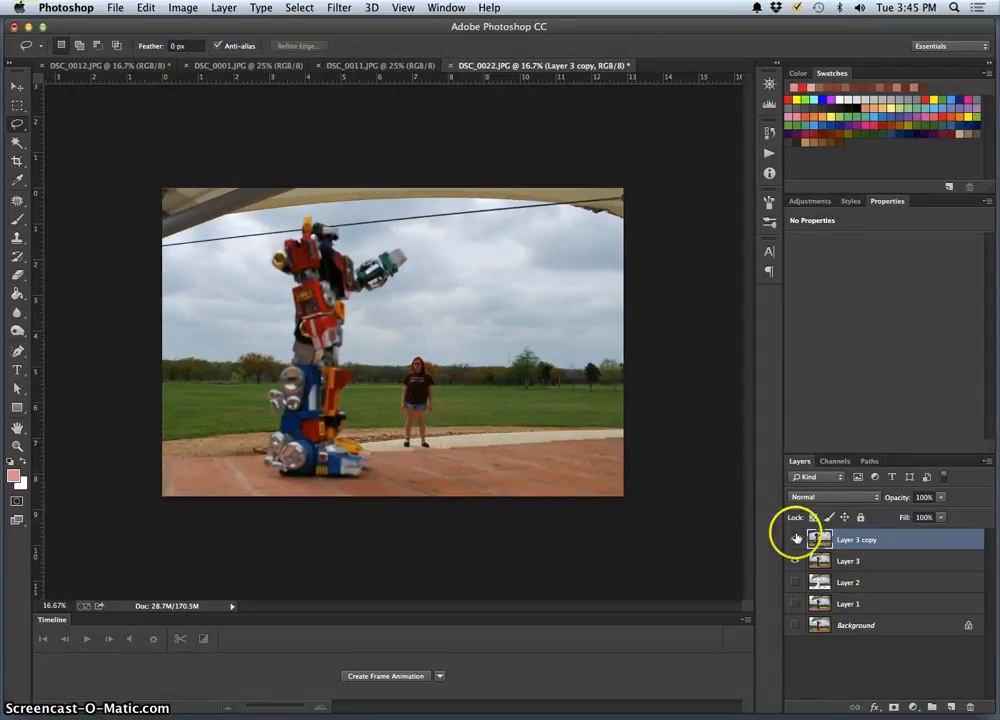
Step: Hide Layer 3, duplicate Layer 2, and place the copy visibly at the top of the layer stack
{"action": "key", "text": "super+equal"}
{"action": "key", "text": "super+equal"}
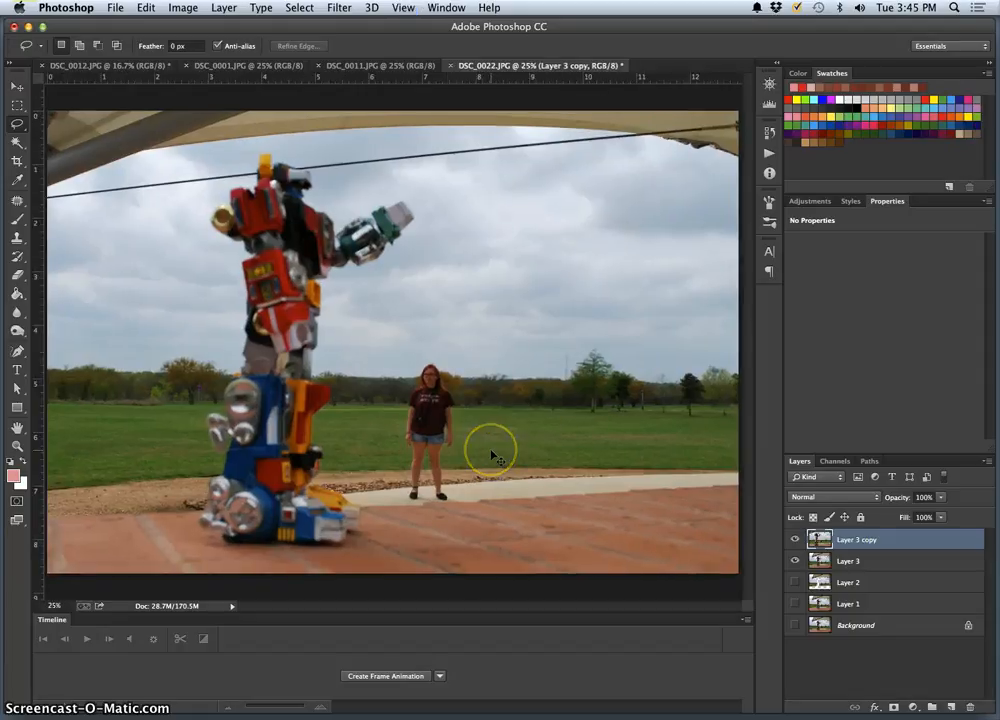
{"action": "key", "text": "super+minus"}
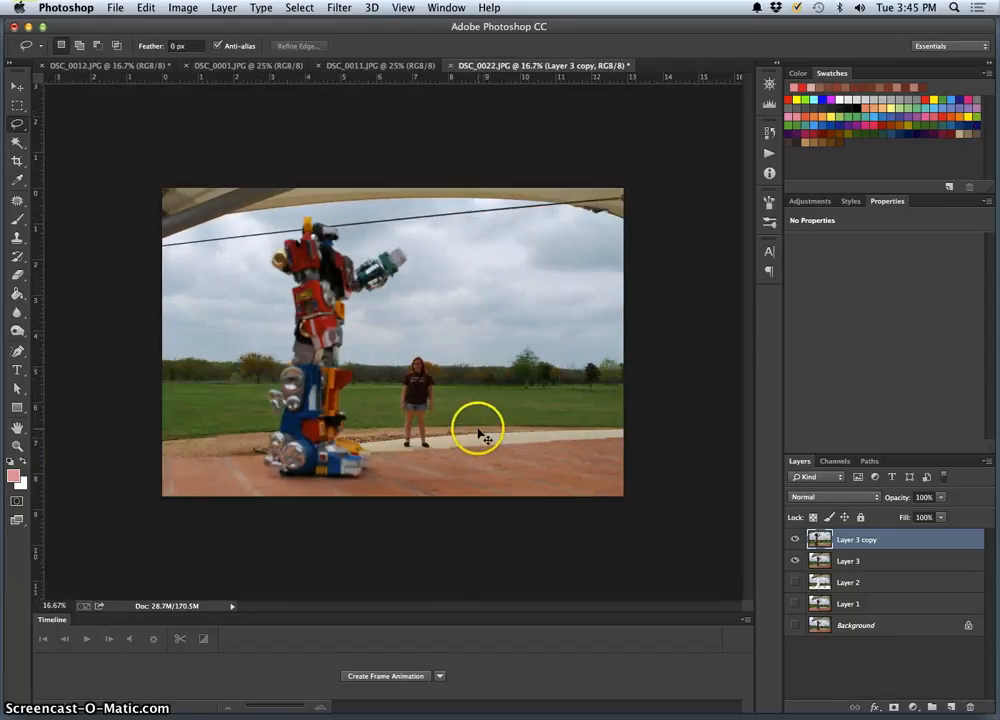
{"action": "key", "text": "super+minus"}
{"action": "key", "text": "super+equal"}
{"action": "key", "text": "super+equal"}
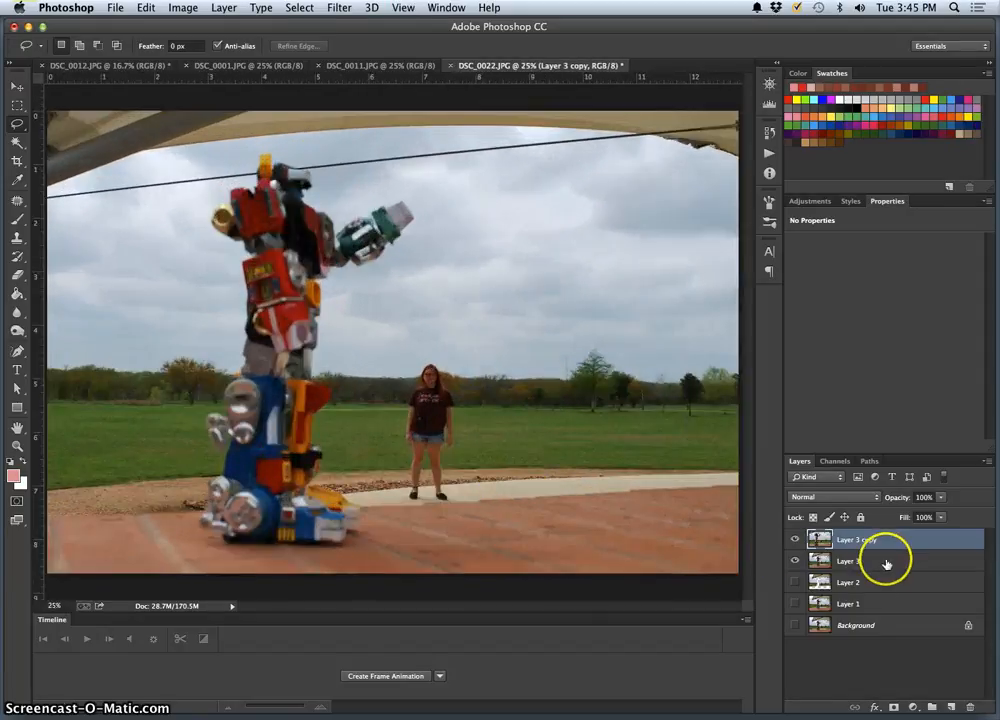
{"action": "left_click", "coordinate": [850, 584]}
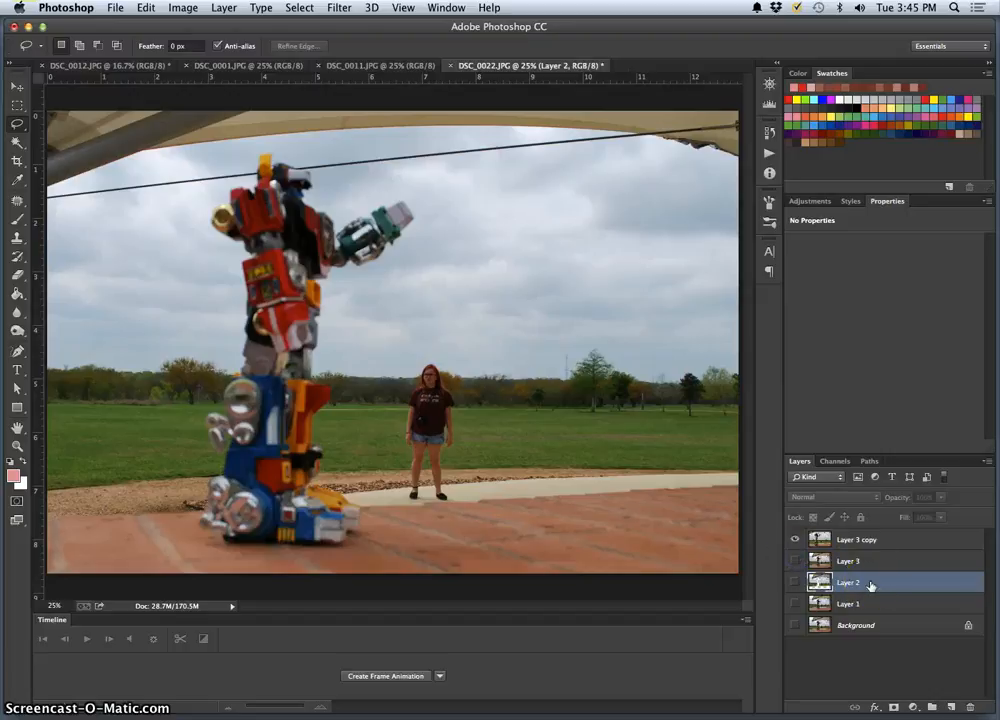
{"action": "key", "text": "super+j"}
{"action": "left_click_drag", "start_coordinate": [864, 577], "coordinate": [843, 530]}
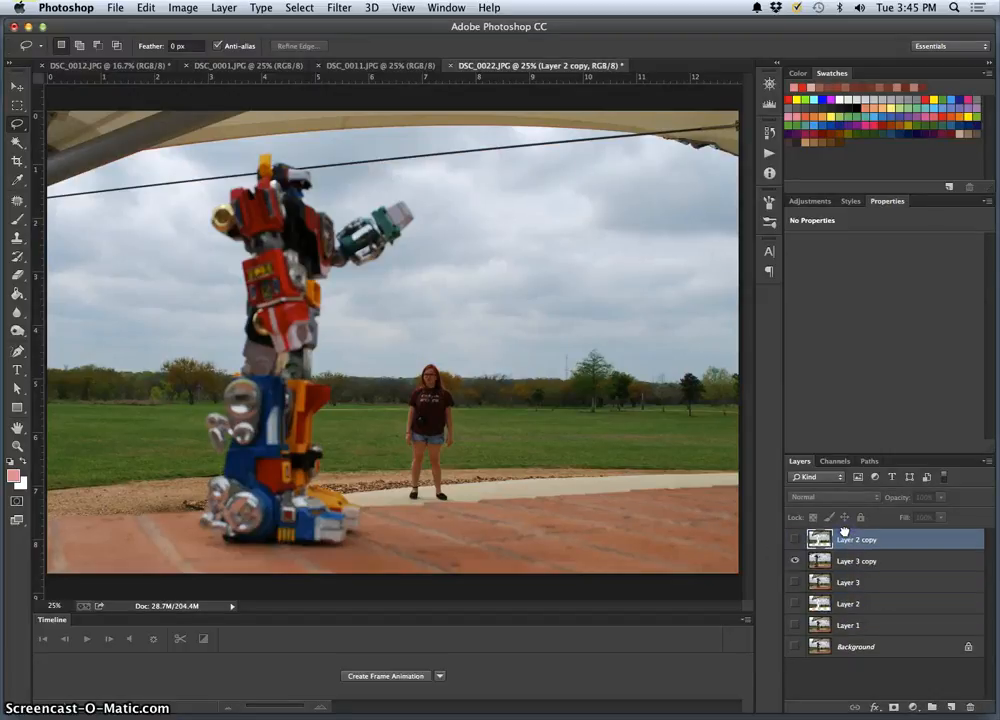
{"action": "left_click", "coordinate": [795, 540]}
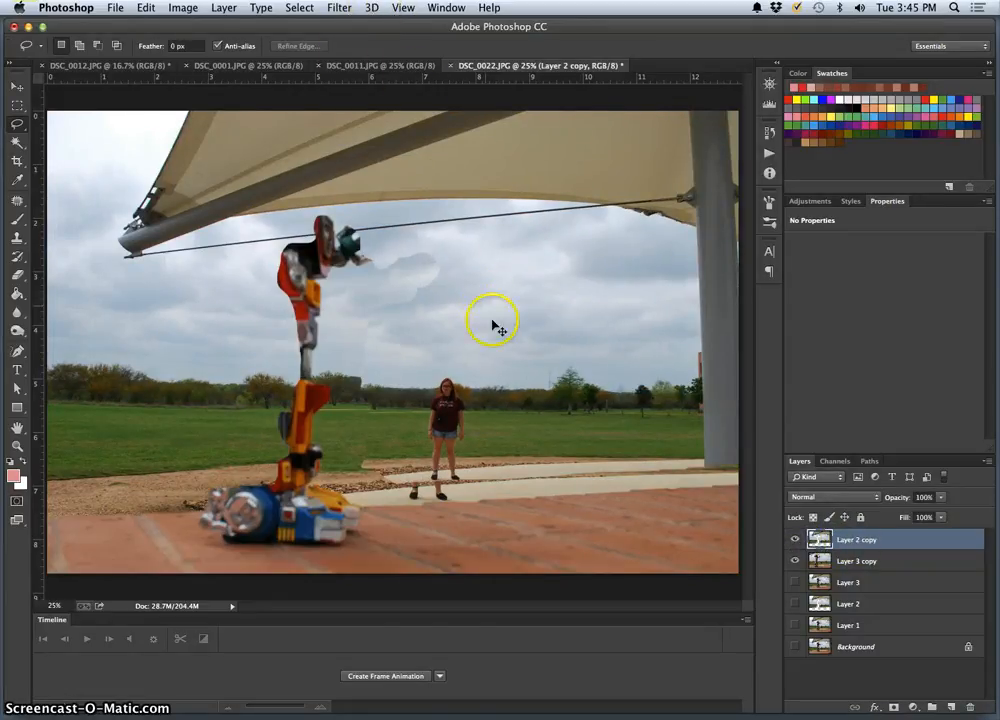
Step: Enlarge Layer 2 copy to about 134.58% and reposition it at about X 1744.5 px, Y 900.5 px
{"action": "key", "text": "super+t"}
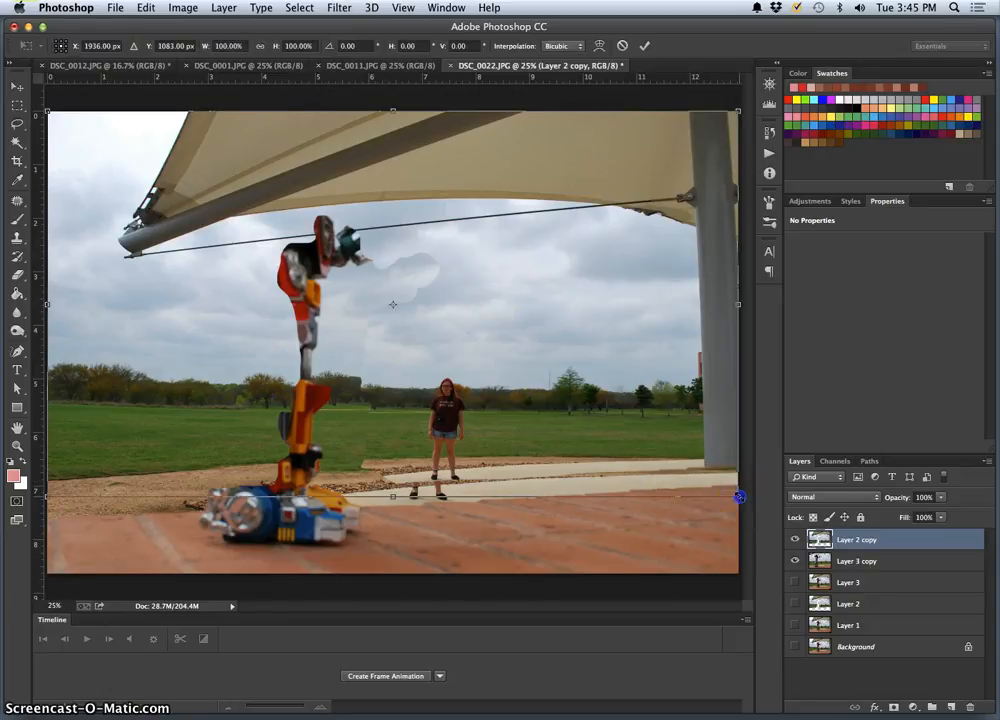
{"action": "left_click_drag", "start_coordinate": [747, 510], "coordinate": [844, 680]}
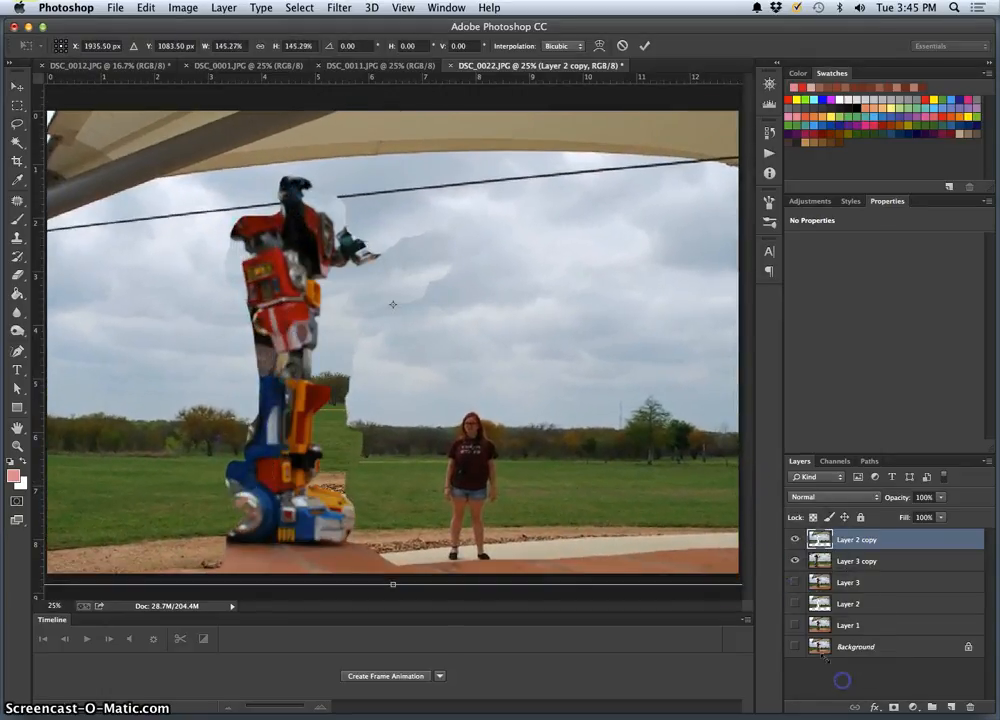
{"action": "left_click_drag", "start_coordinate": [587, 497], "coordinate": [547, 461]}
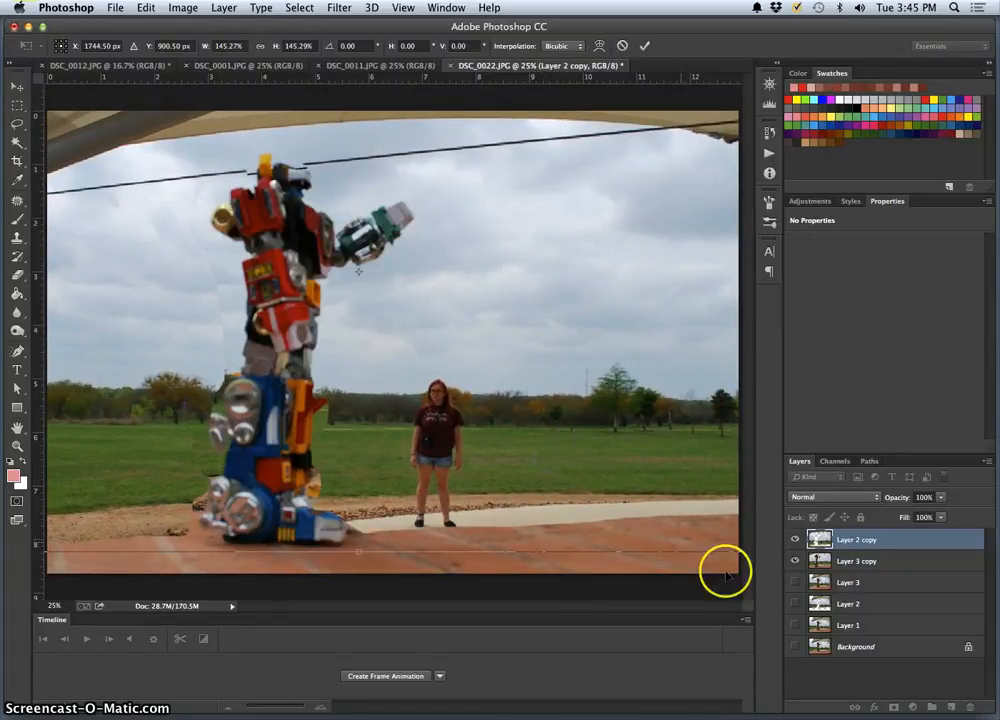
{"action": "key", "text": "super+minus"}
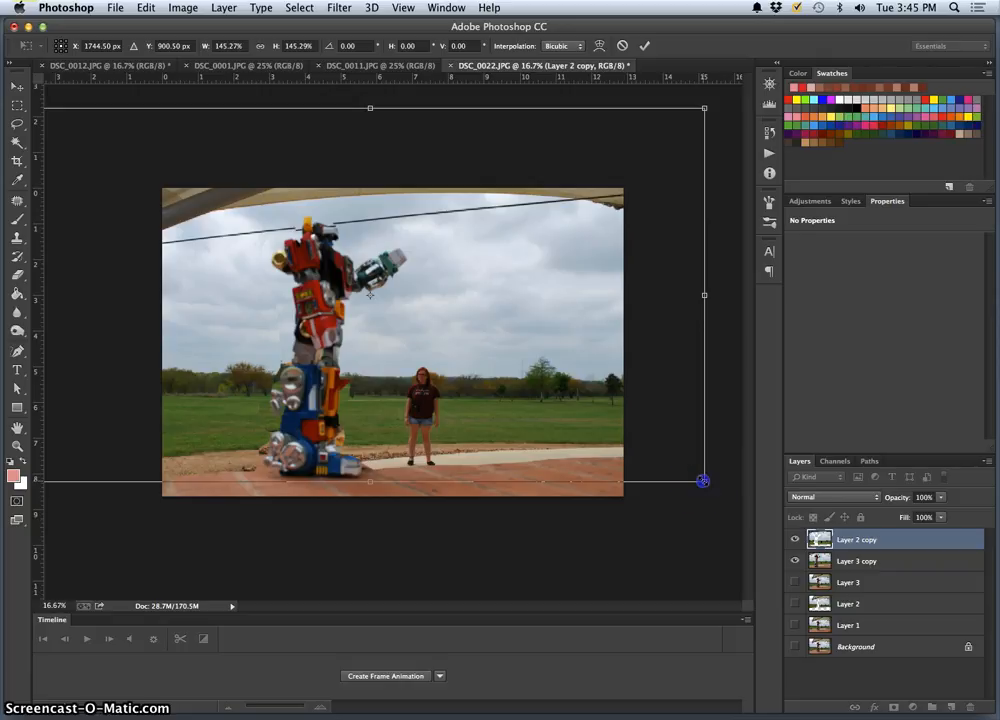
{"action": "left_click_drag", "start_coordinate": [703, 481], "coordinate": [675, 472]}
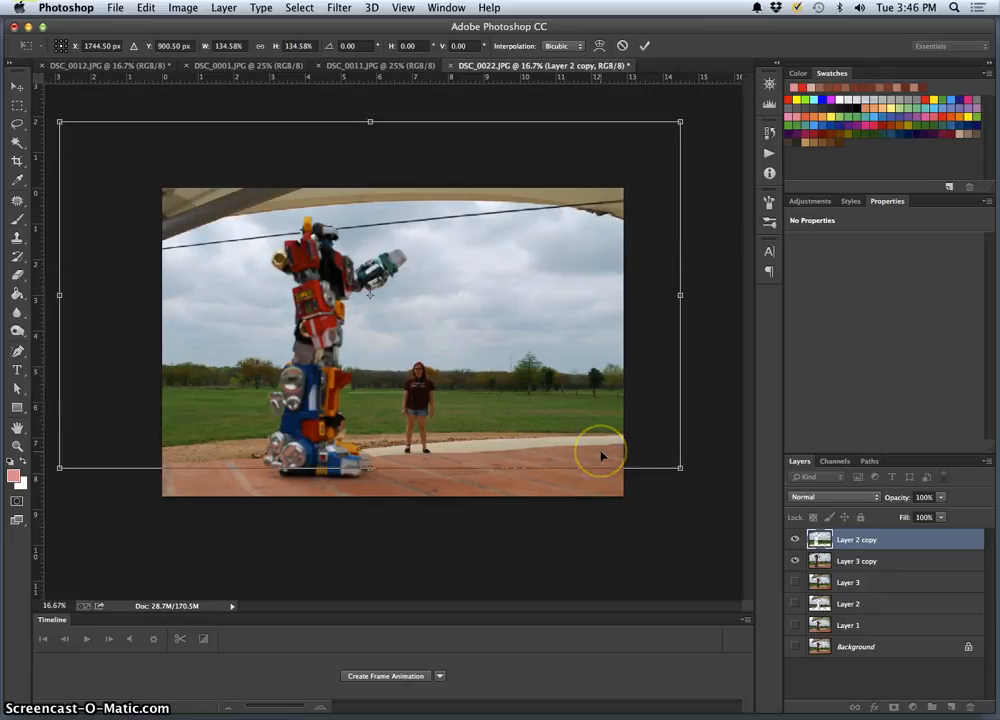
Step: Nudge the enlarged Layer 2 copy to about X 1744.5 px, Y 876.5 px to align it with the layer beneath
{"action": "key", "text": "Up"}
{"action": "key", "text": "Up"}
{"action": "key", "text": "Up"}
{"action": "key", "text": "Up"}
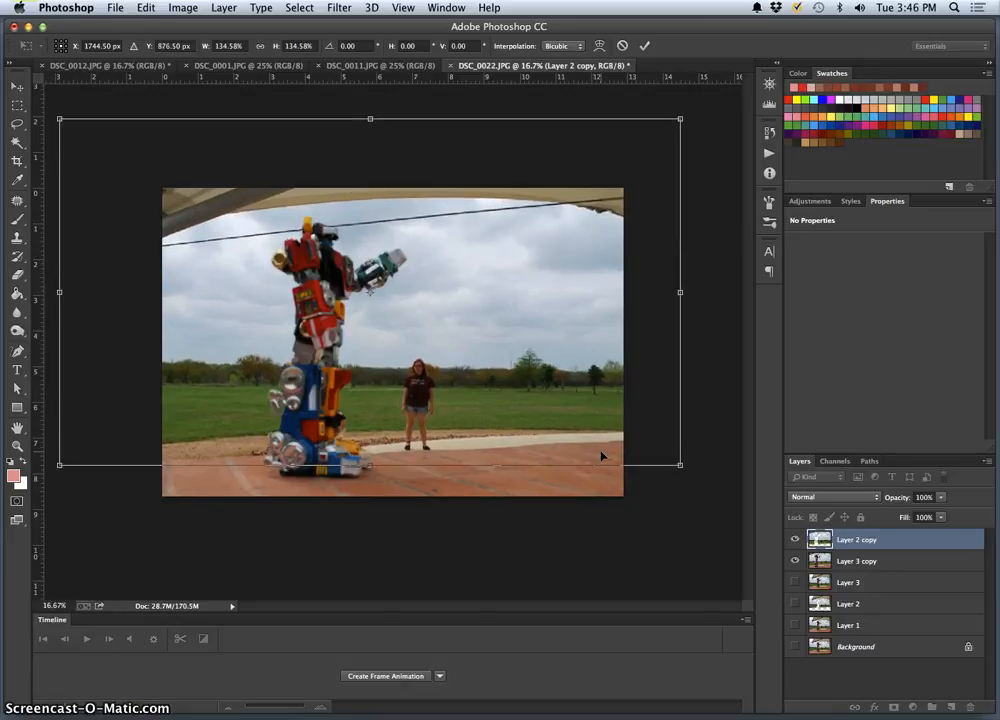
{"action": "key", "text": "Up"}
{"action": "key", "text": "Right"}
{"action": "key", "text": "Right"}
{"action": "key", "text": "Right"}
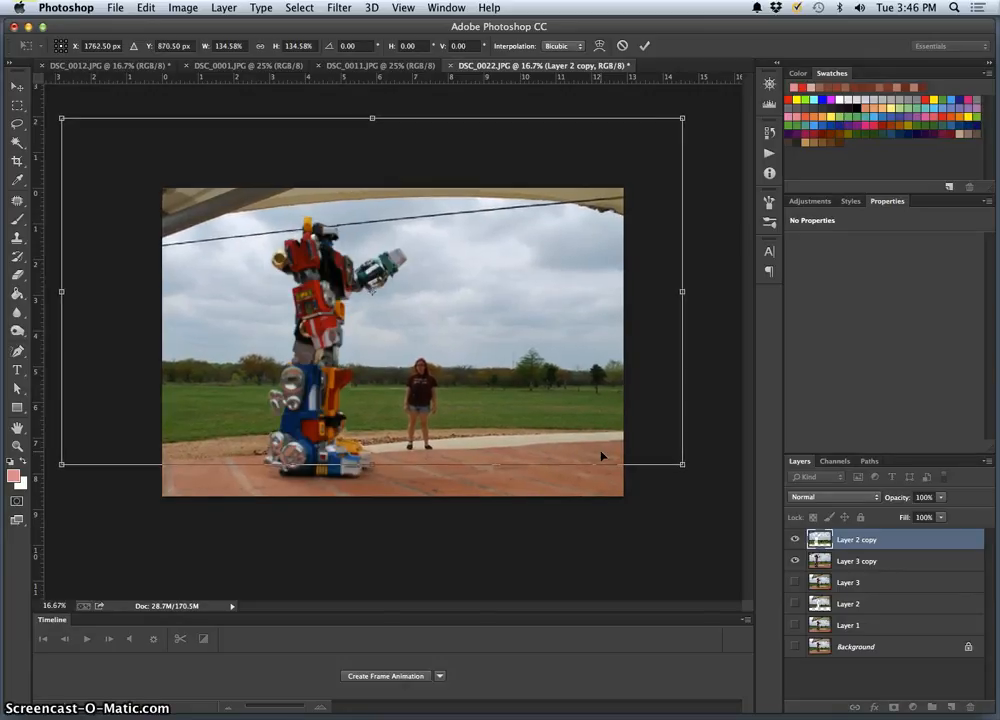
{"action": "key", "text": "Left"}
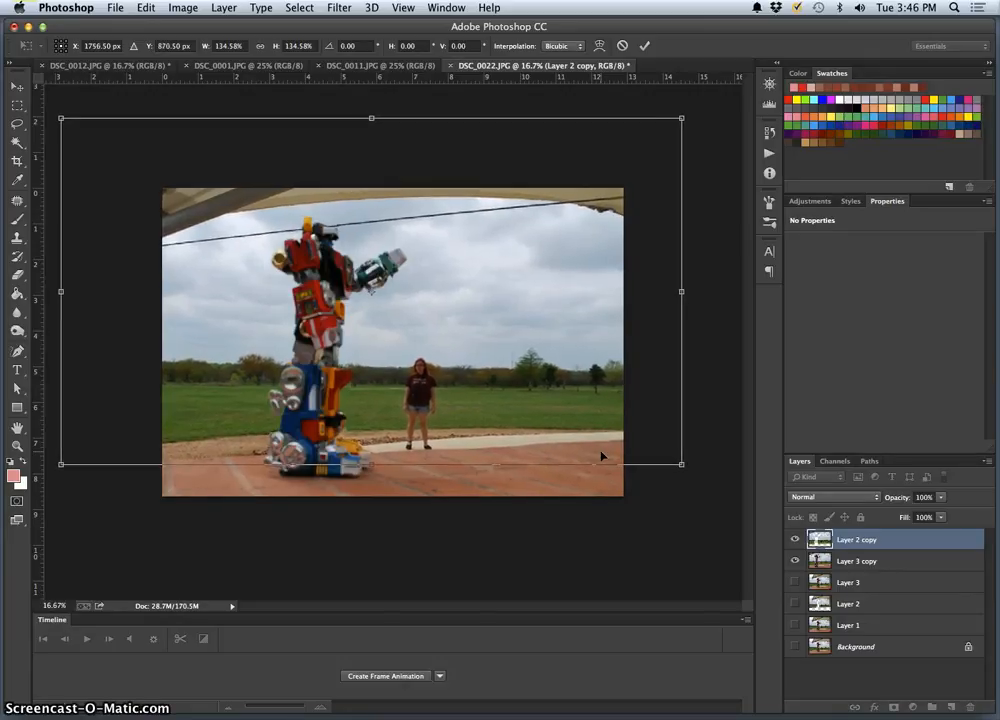
{"action": "key", "text": "Up"}
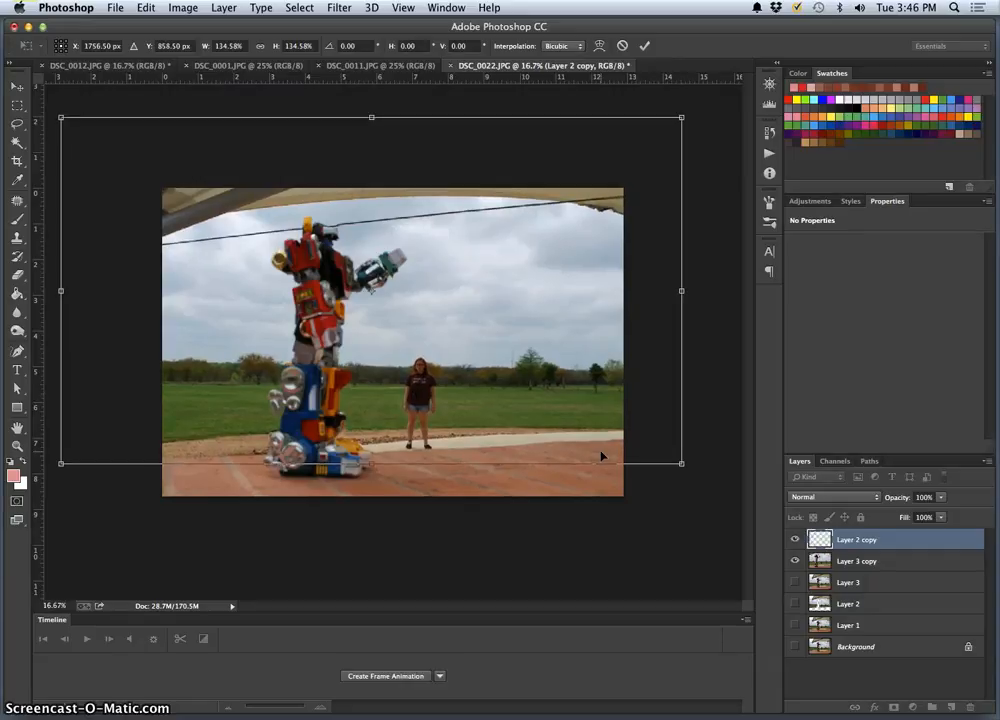
{"action": "key", "text": "Up"}
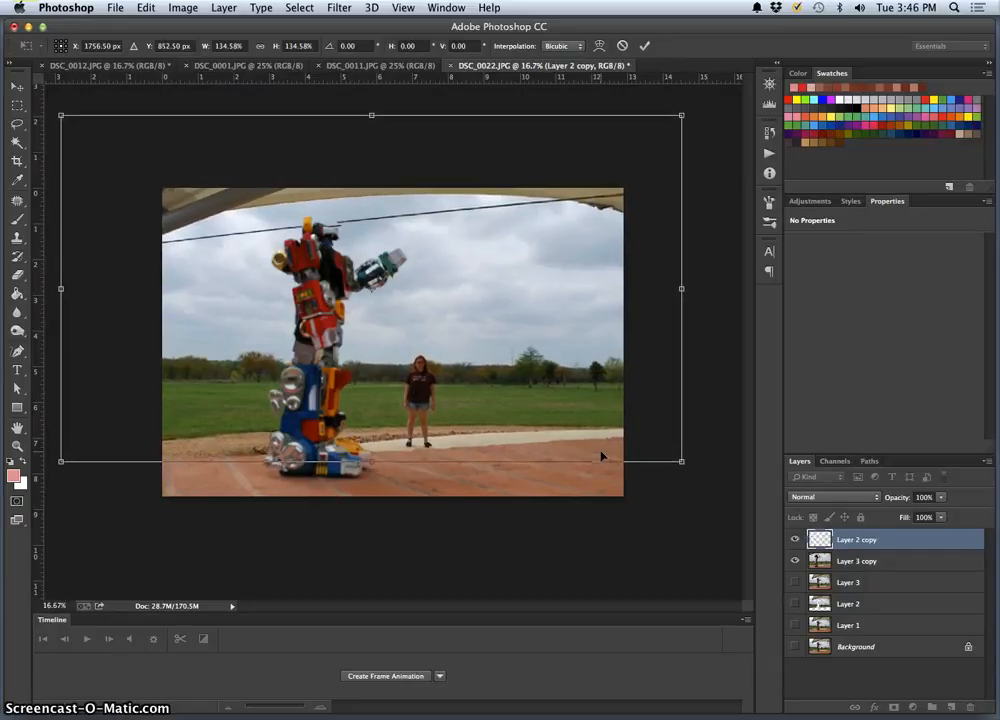
{"action": "key", "text": "Down"}
{"action": "key", "text": "Left"}
{"action": "key", "text": "Left"}
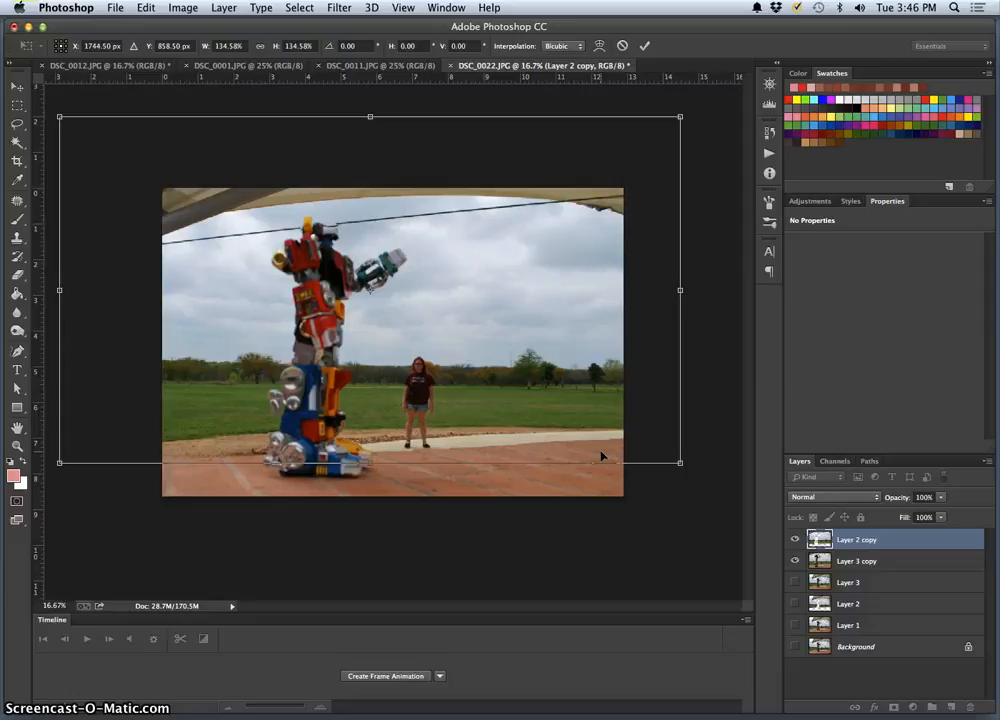
{"action": "key", "text": "Down"}
{"action": "key", "text": "Down"}
{"action": "key", "text": "Down"}
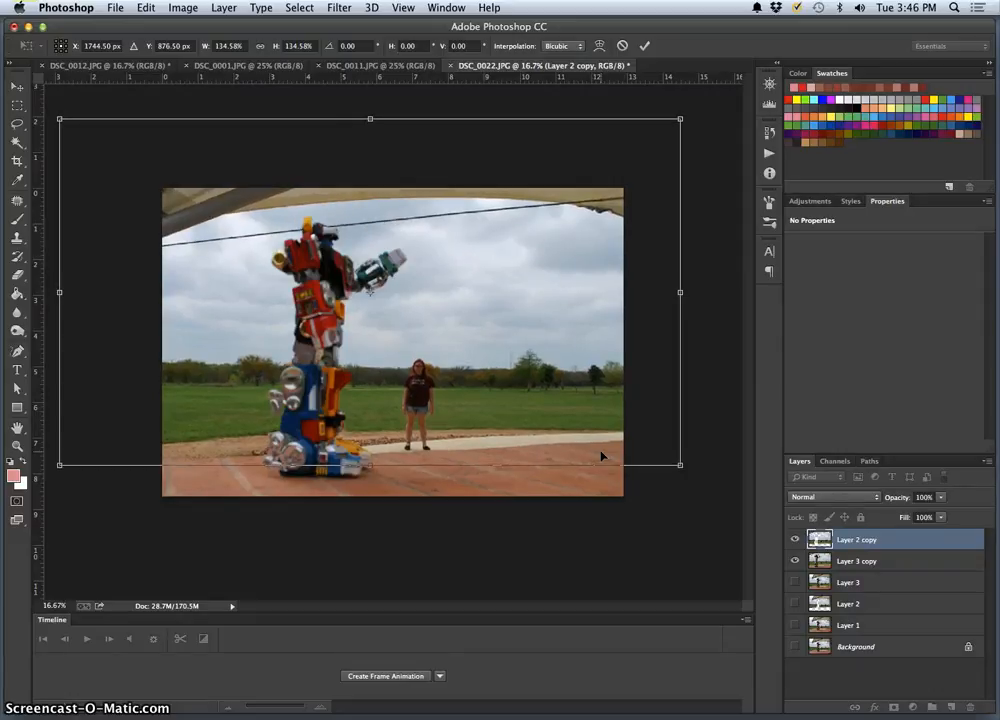
{"action": "left_click", "coordinate": [612, 457]}
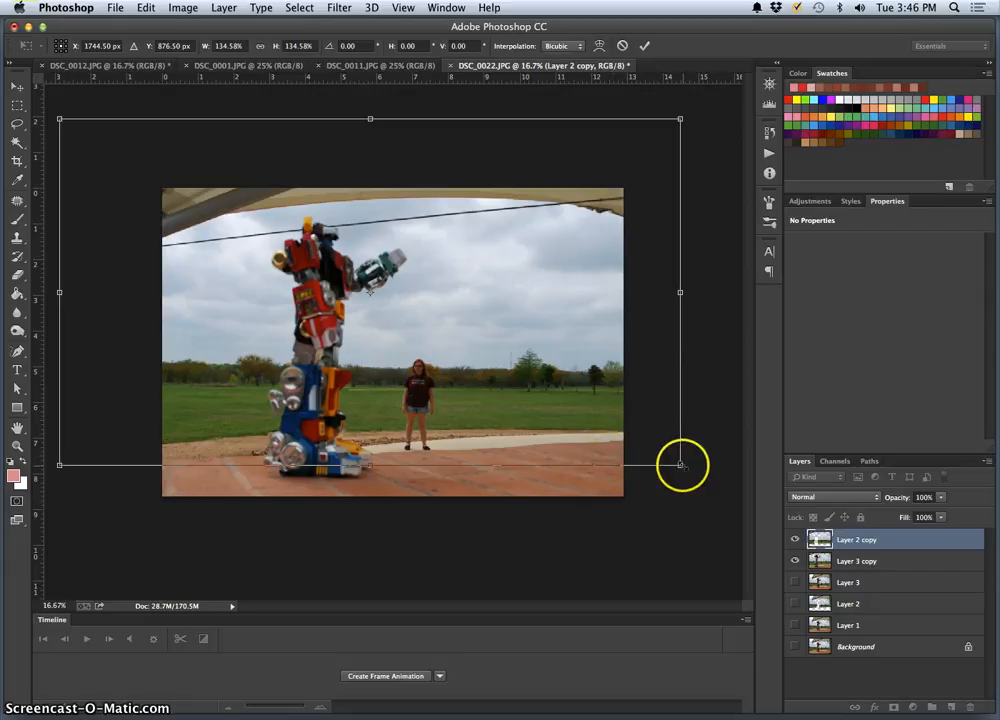
Step: Reduce Layer 2 copy's scale to about 132.5%, shift it to about Y 870.5 px, and apply the transformation
{"action": "left_click_drag", "start_coordinate": [683, 465], "coordinate": [676, 461]}
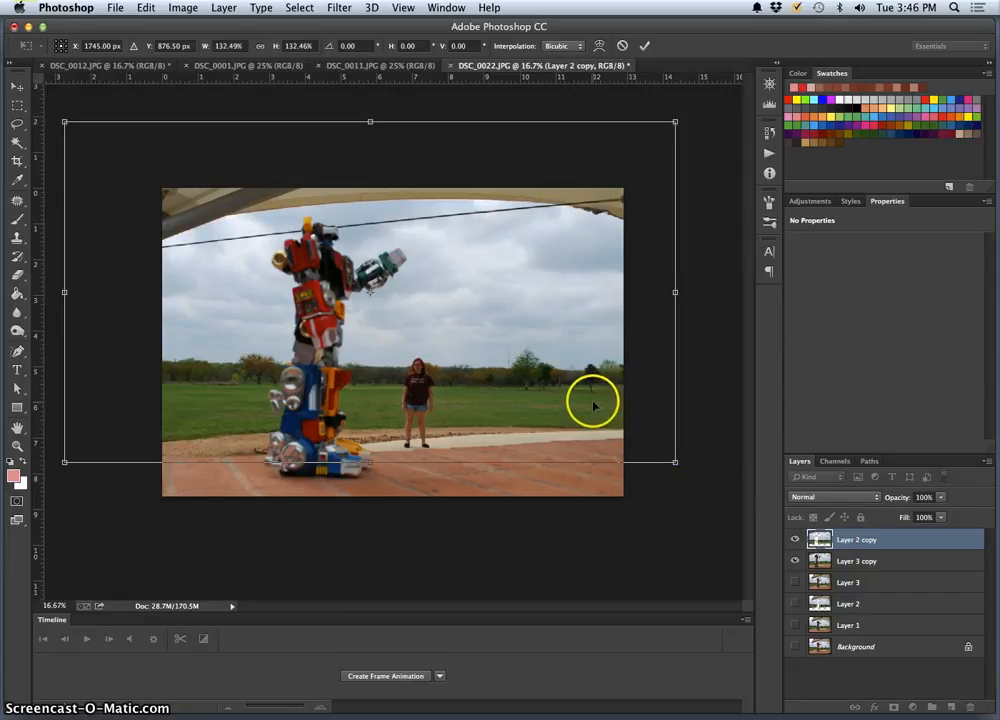
{"action": "left_click_drag", "start_coordinate": [592, 401], "coordinate": [593, 406]}
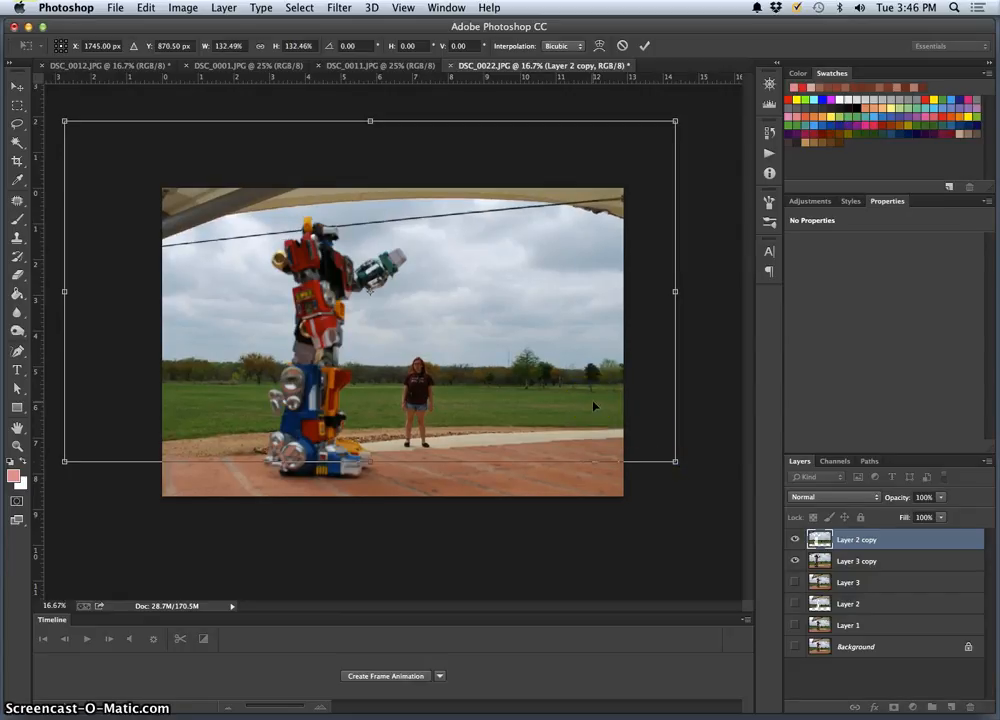
{"action": "key", "text": "Return"}
{"action": "key", "text": "l"}
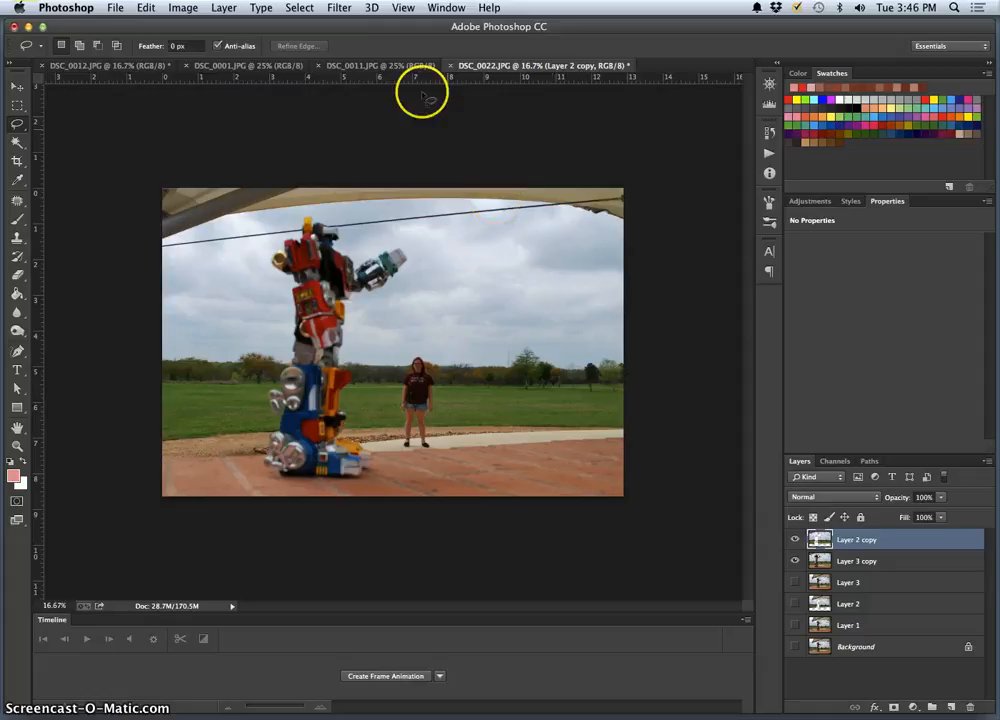
Step: Start a Gaussian Blur on Layer 2 copy with a radius of 1.7 pixels and preview it closely around the woman
{"action": "left_click", "coordinate": [340, 8]}
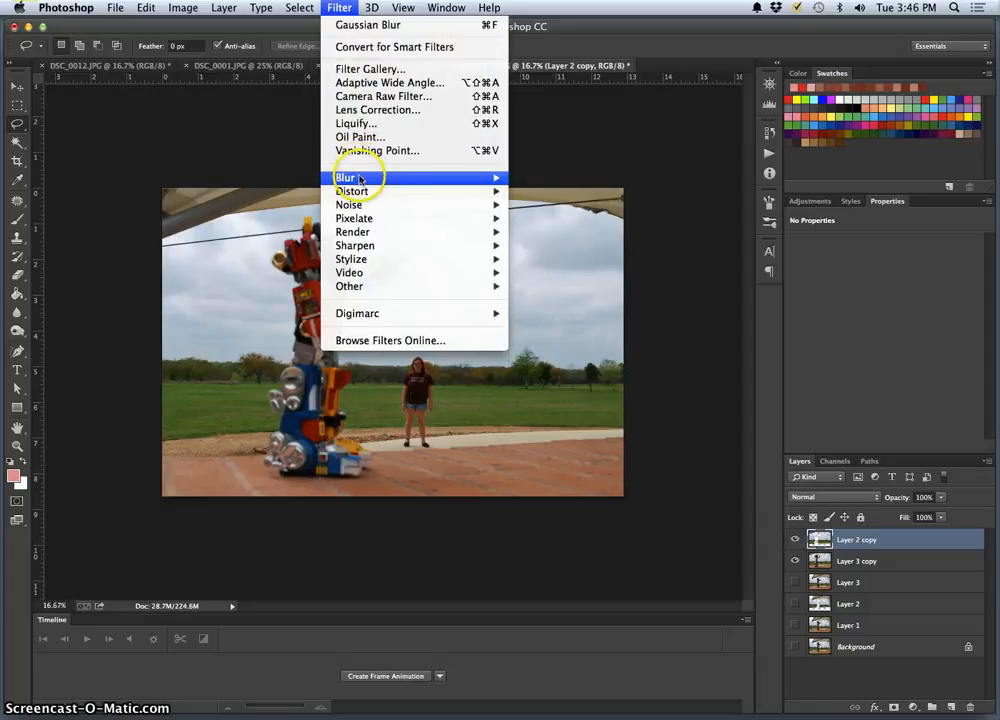
{"action": "mouse_move", "coordinate": [373, 177]}
{"action": "left_click", "coordinate": [548, 280]}
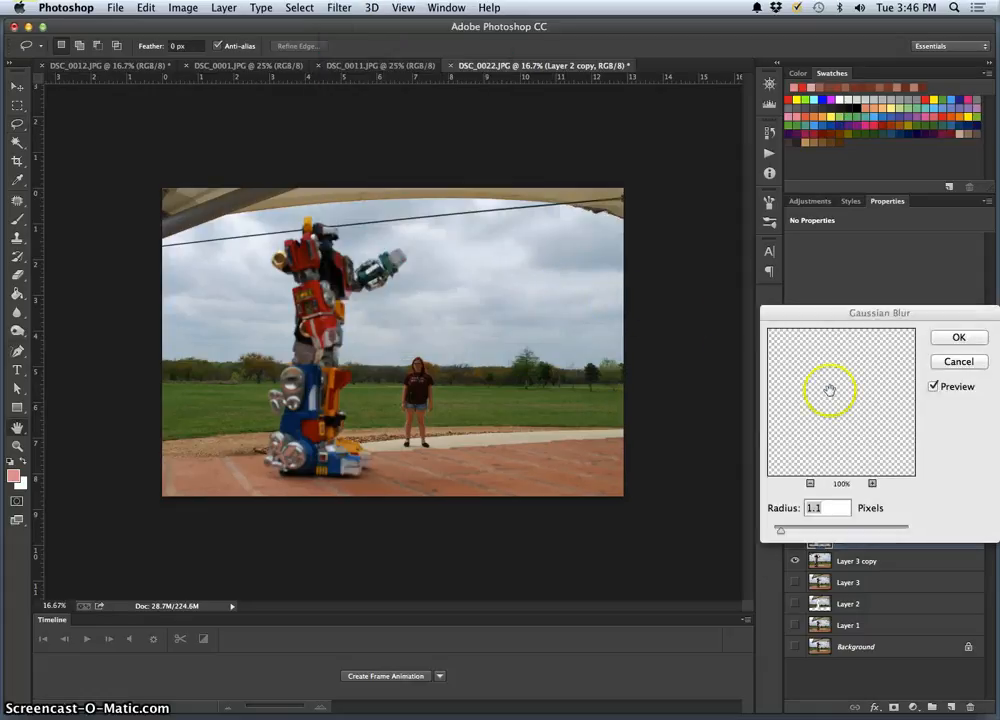
{"action": "left_click_drag", "start_coordinate": [781, 535], "coordinate": [786, 535]}
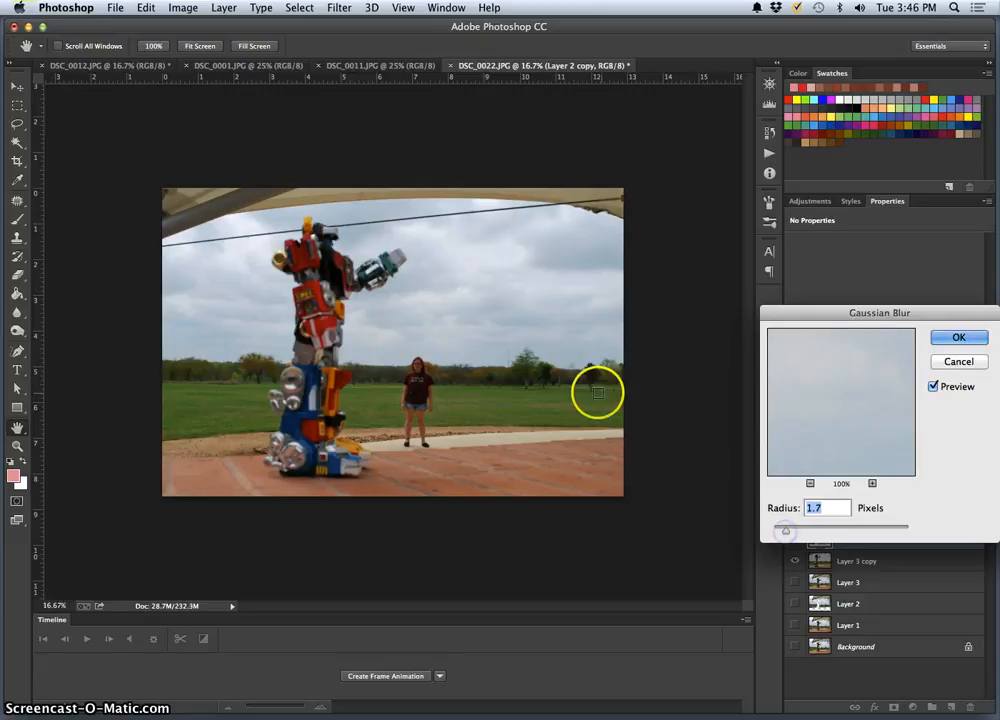
{"action": "left_click", "coordinate": [507, 335], "text": "super"}
{"action": "left_click", "coordinate": [502, 337], "text": "super"}
{"action": "left_click", "coordinate": [502, 337], "text": "super"}
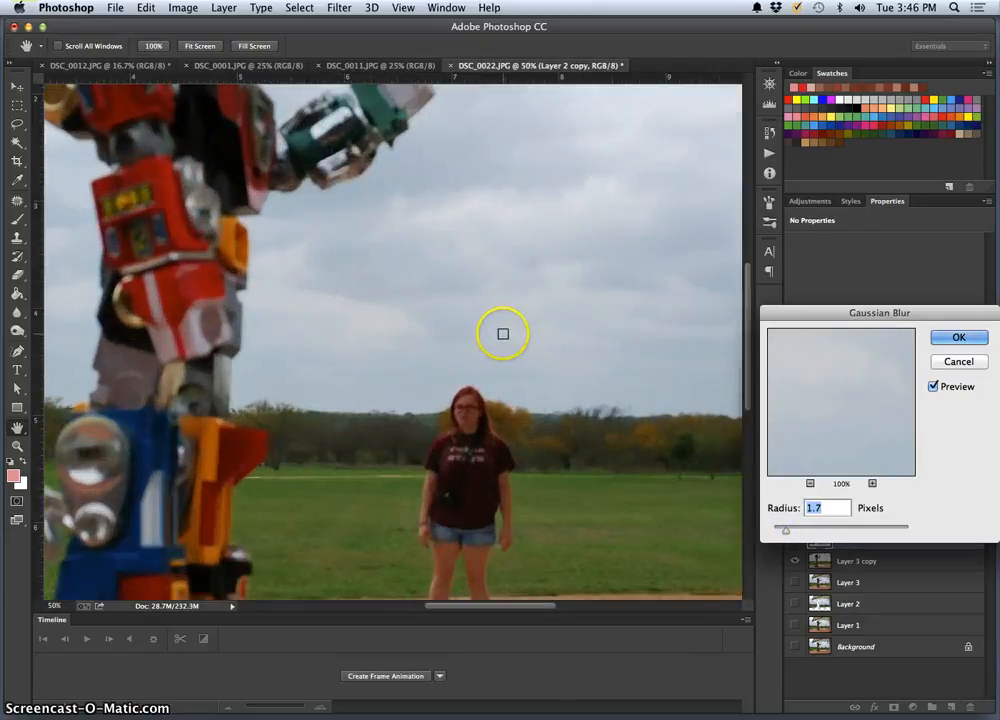
Step: Raise the Gaussian Blur radius to between 2 and 3 pixels, apply it, and check the whole composition
{"action": "left_click_drag", "start_coordinate": [783, 533], "coordinate": [789, 534]}
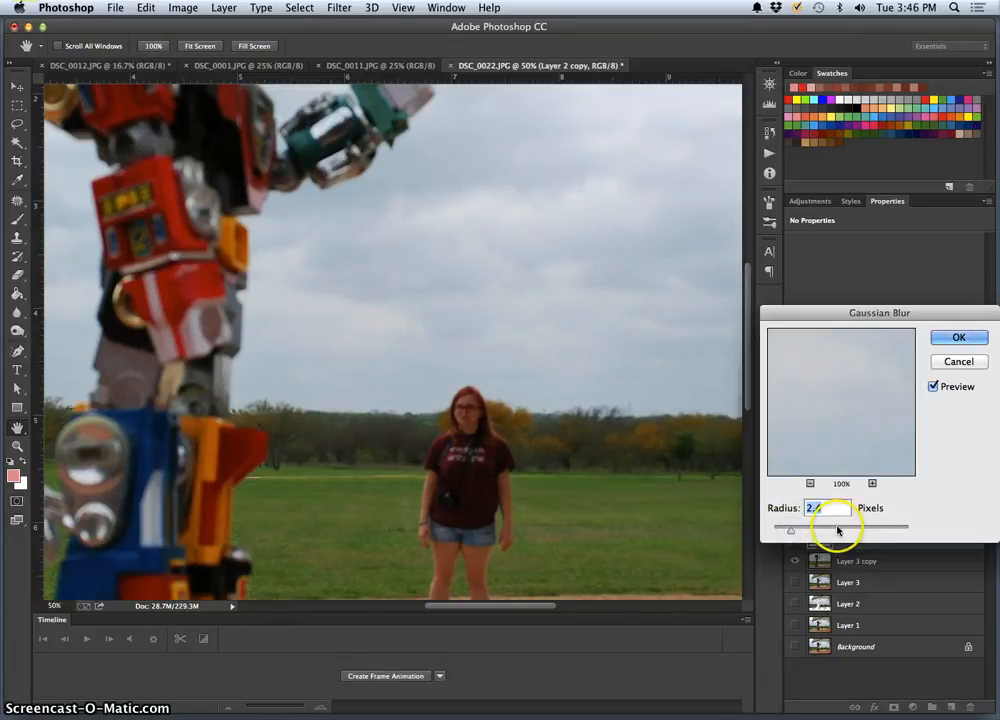
{"action": "left_click_drag", "start_coordinate": [786, 531], "coordinate": [796, 534]}
{"action": "left_click_drag", "start_coordinate": [795, 535], "coordinate": [790, 536]}
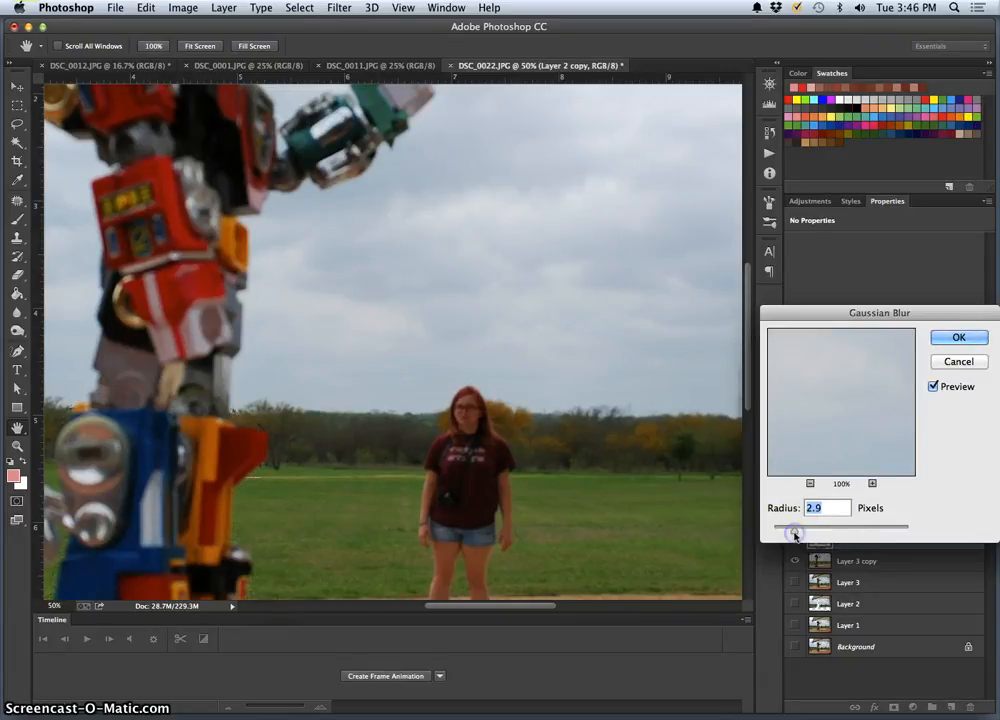
{"action": "left_click", "coordinate": [958, 337]}
{"action": "key", "text": "l"}
{"action": "key", "text": "super+minus"}
{"action": "key", "text": "super+minus"}
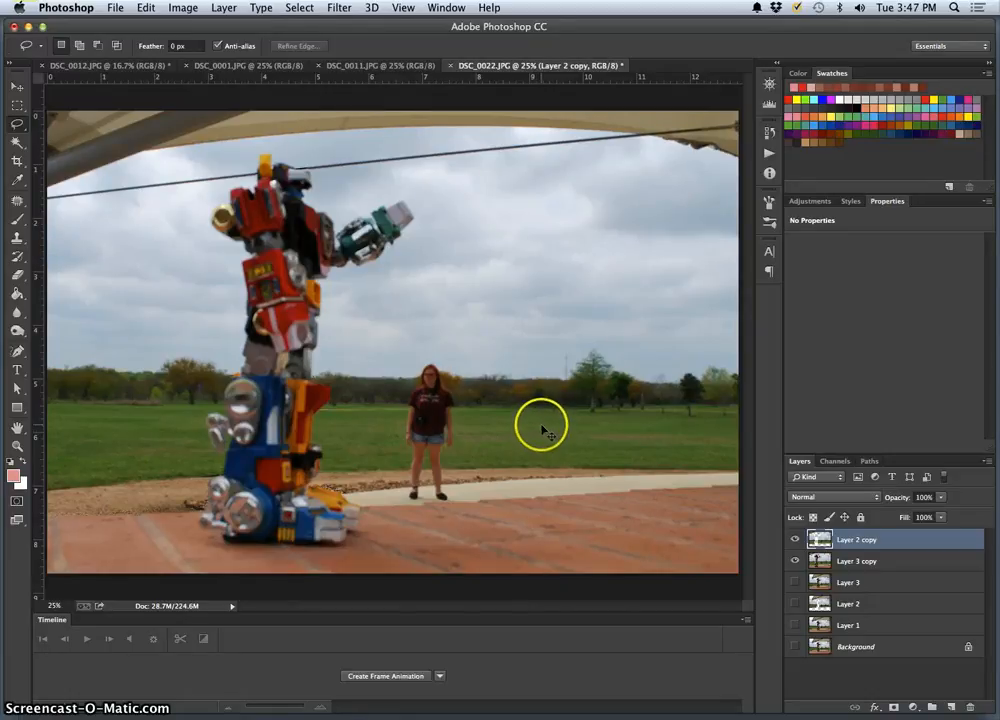
{"action": "key", "text": "super+minus"}
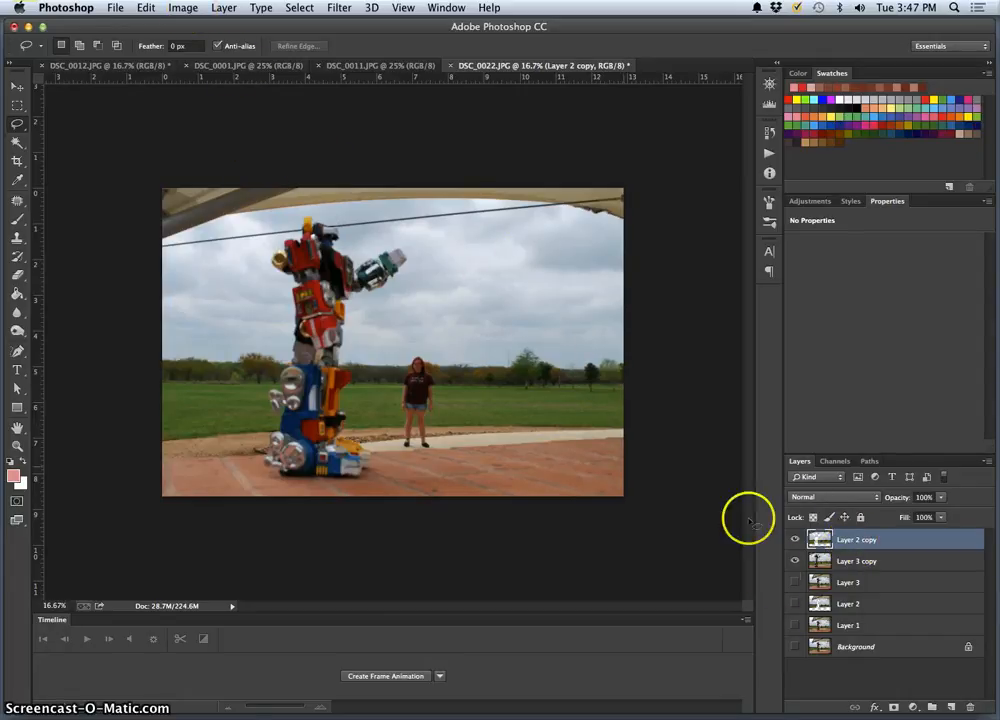
Step: Merge the visible layers into a new top layer while keeping the original layers
{"action": "left_click", "coordinate": [183, 8]}
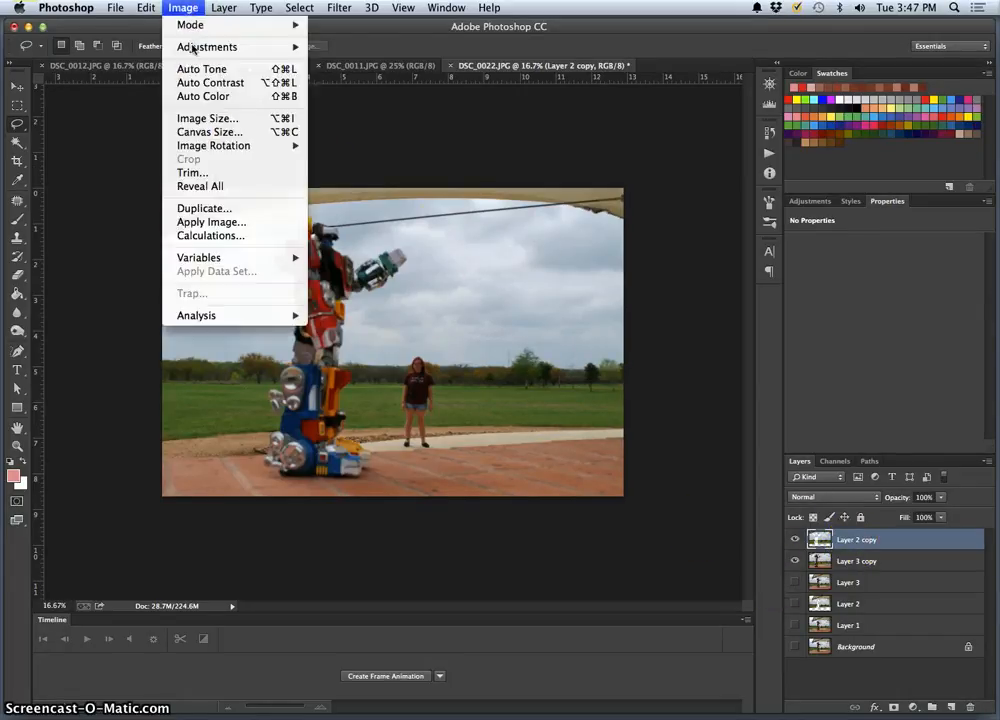
{"action": "left_click", "coordinate": [233, 122]}
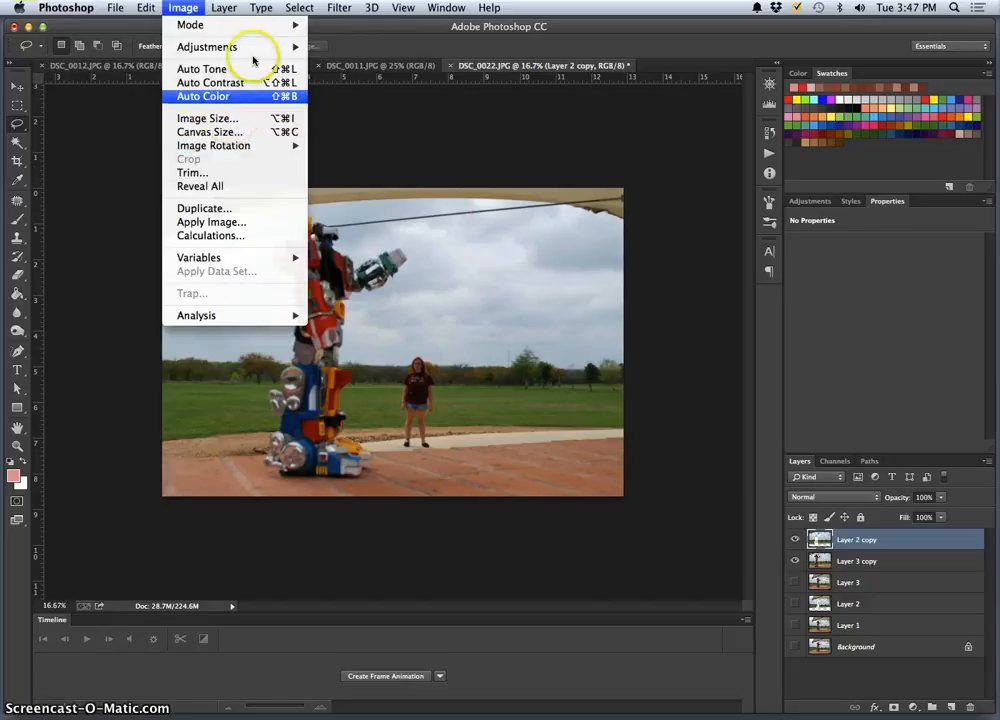
{"action": "mouse_move", "coordinate": [228, 8]}
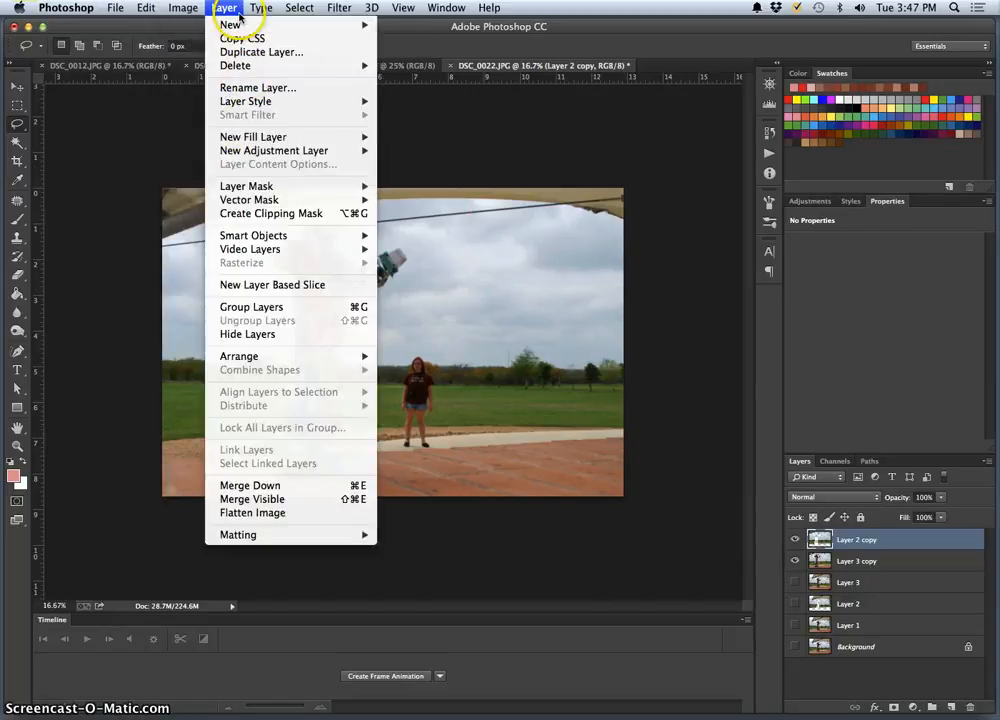
{"action": "left_click", "coordinate": [266, 499], "text": "alt"}
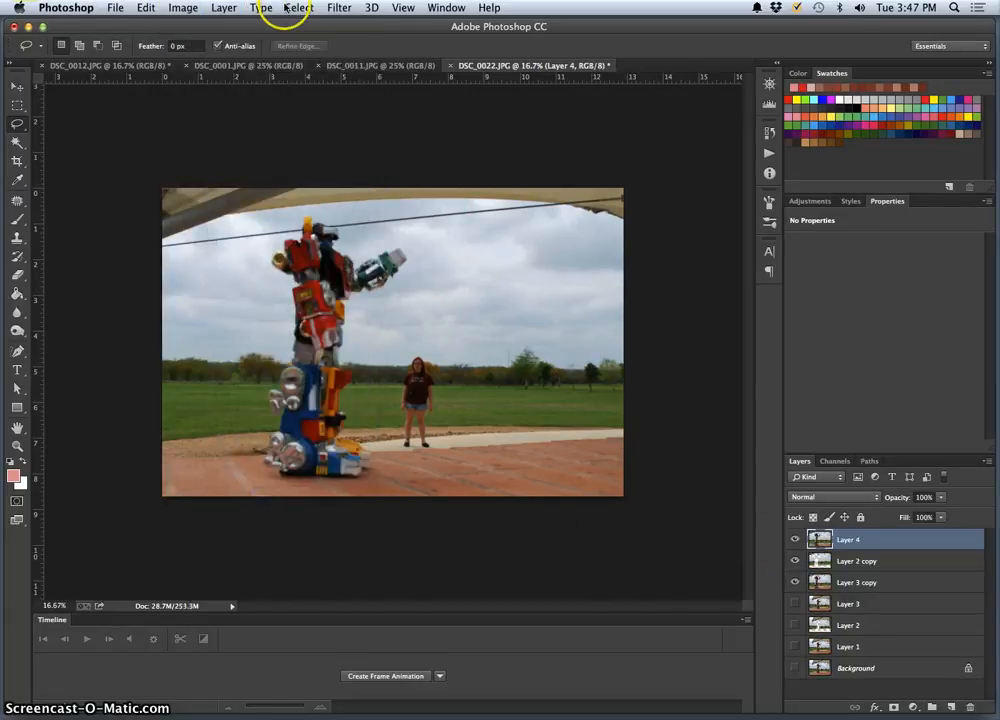
Step: Add a Levels adjustment layer above Layer 4 and brighten the midtones to 1.38, keeping the white point at 255
{"action": "left_click", "coordinate": [233, 10]}
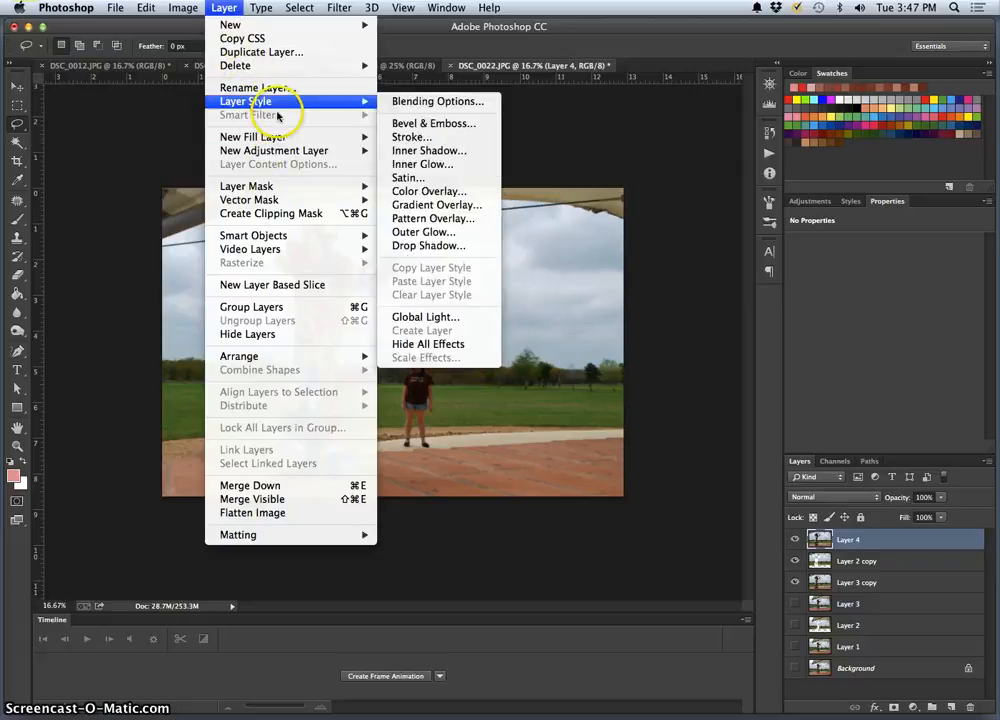
{"action": "mouse_move", "coordinate": [347, 152]}
{"action": "left_click", "coordinate": [466, 166]}
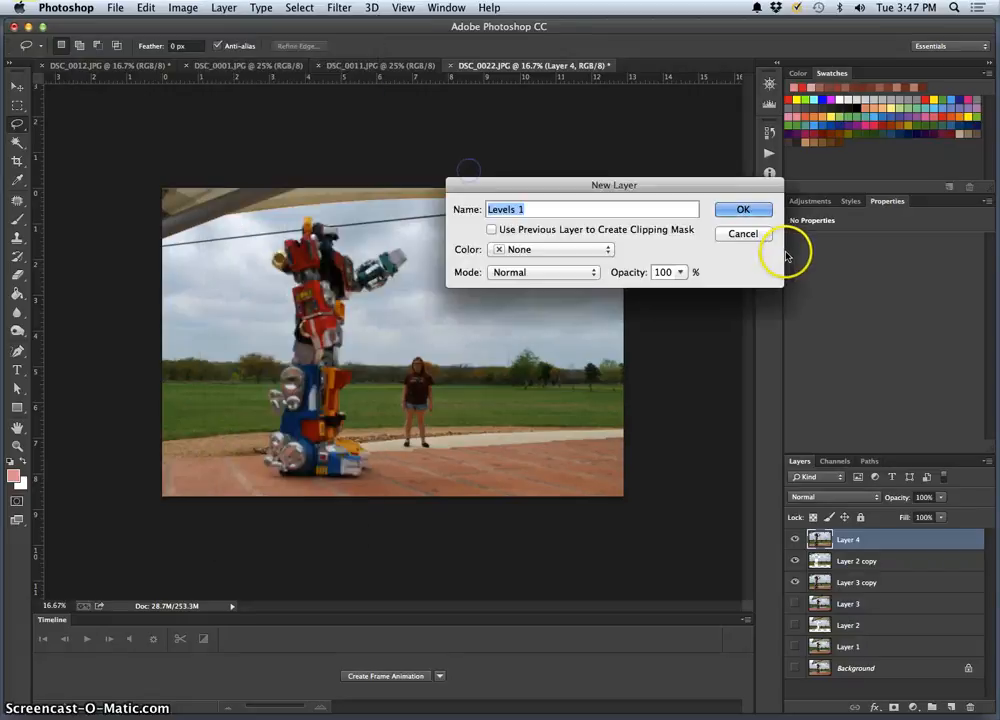
{"action": "left_click", "coordinate": [744, 212]}
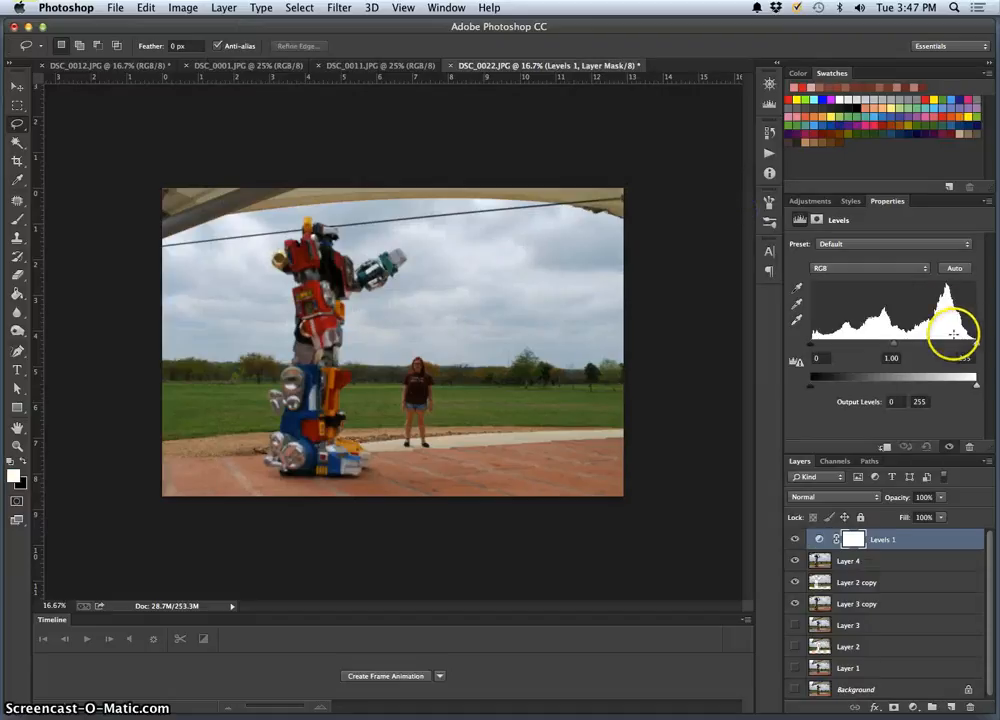
{"action": "left_click", "coordinate": [893, 347]}
{"action": "left_click_drag", "start_coordinate": [893, 347], "coordinate": [877, 347]}
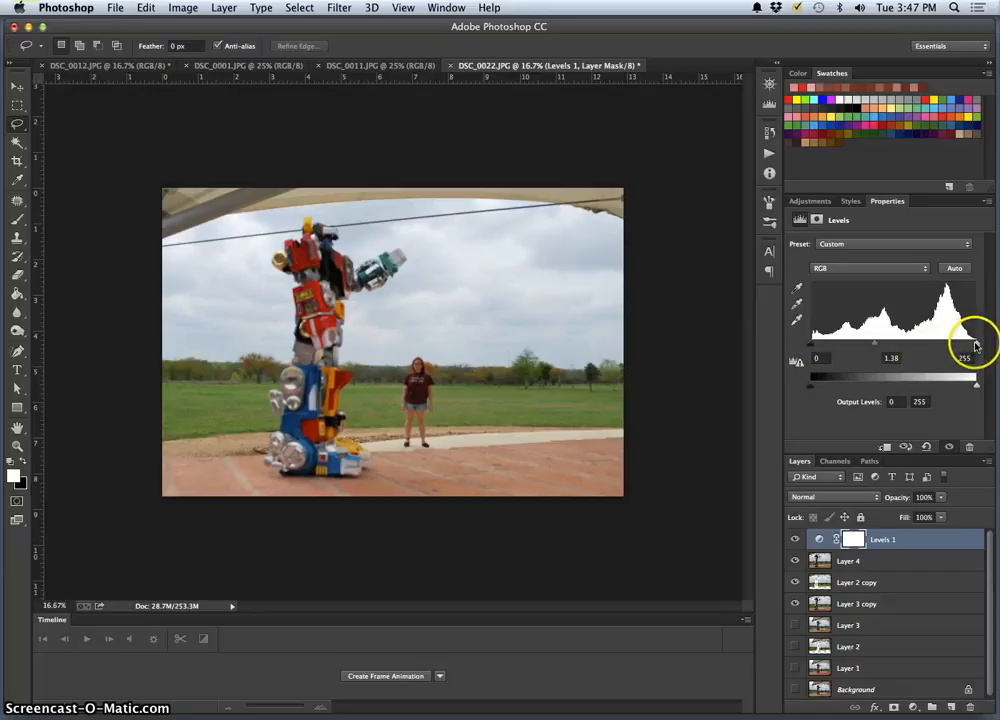
{"action": "left_click_drag", "start_coordinate": [951, 343], "coordinate": [947, 344]}
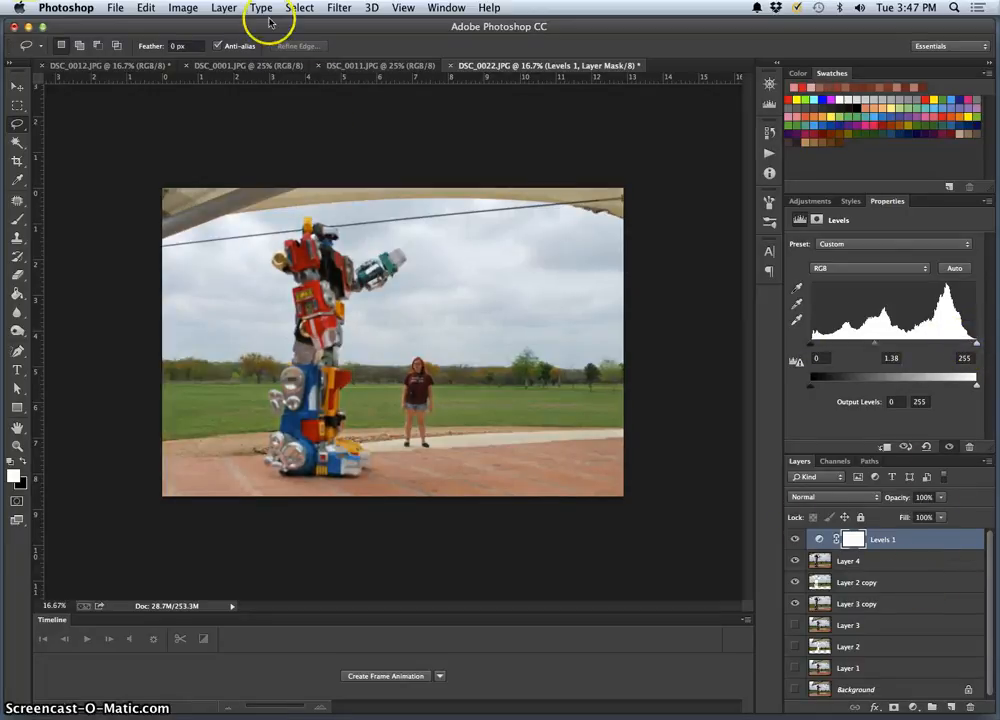
Step: Add a Color Balance adjustment layer above Levels 1 and set its midtones to Red +4, Magenta -8 and Yellow -12
{"action": "left_click", "coordinate": [224, 8]}
{"action": "mouse_move", "coordinate": [247, 151]}
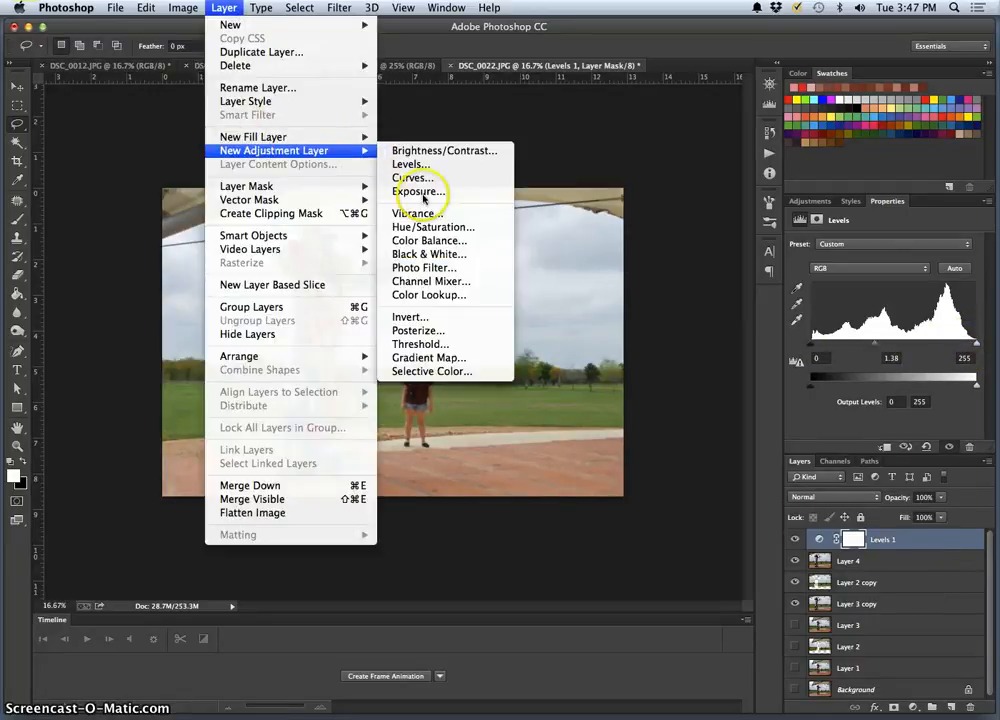
{"action": "left_click", "coordinate": [427, 243]}
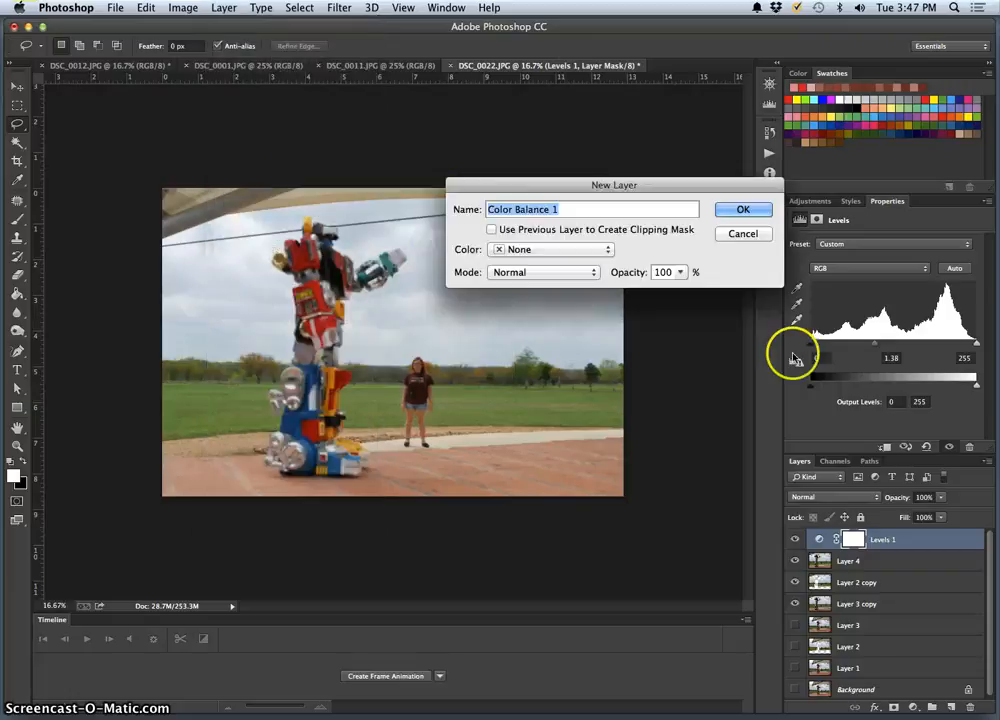
{"action": "left_click", "coordinate": [741, 208]}
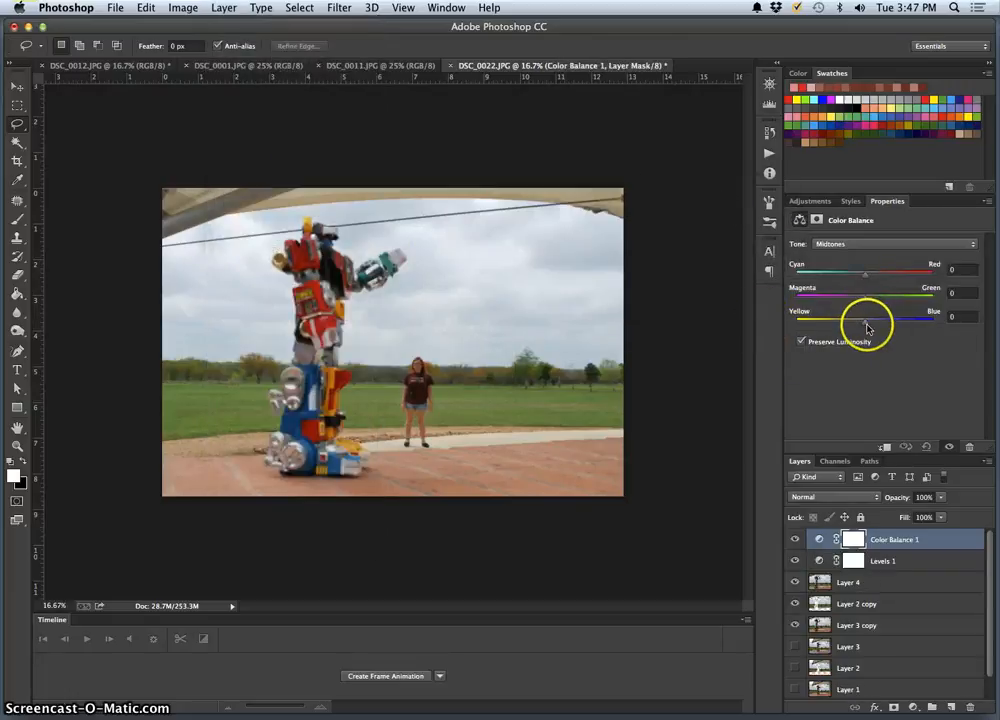
{"action": "left_click_drag", "start_coordinate": [866, 321], "coordinate": [860, 327]}
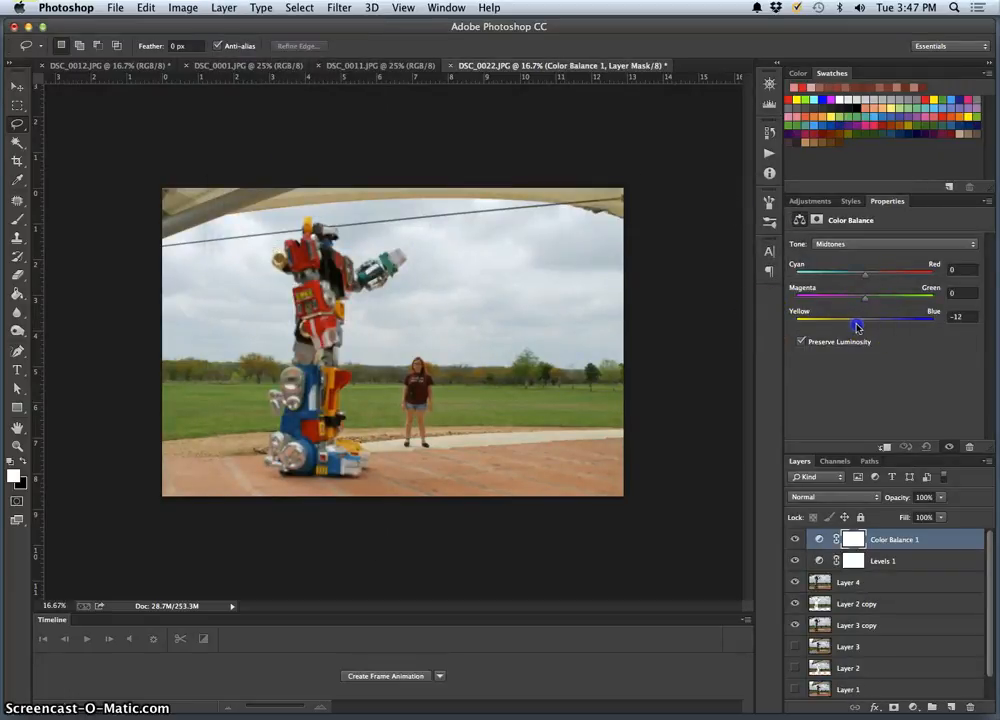
{"action": "left_click", "coordinate": [866, 273]}
{"action": "left_click_drag", "start_coordinate": [865, 298], "coordinate": [861, 302]}
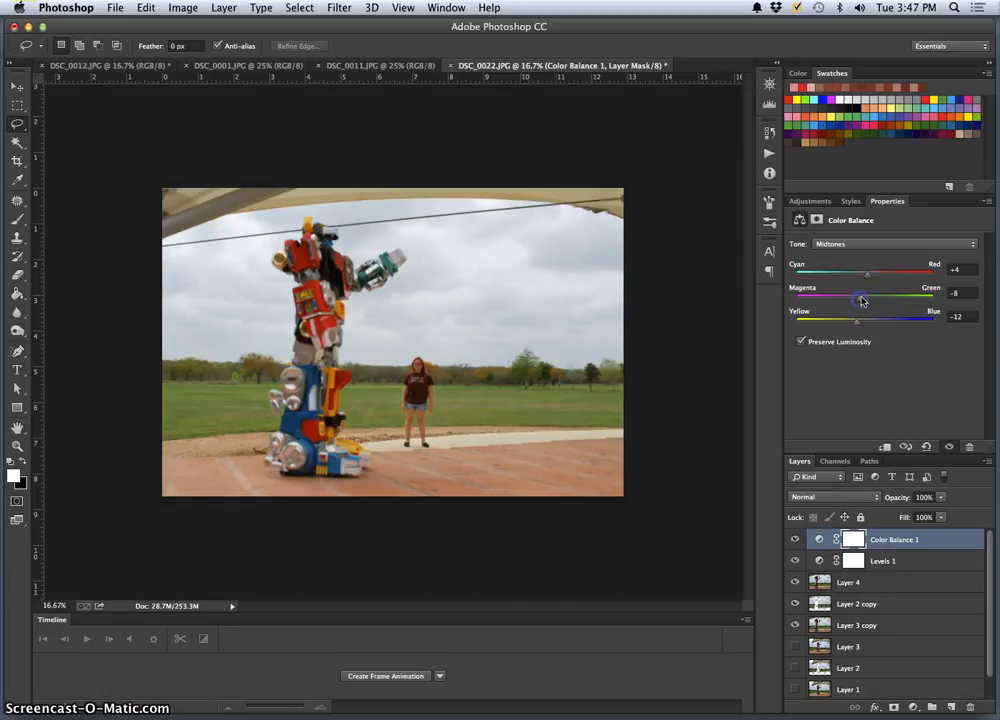
Step: Shift the Color Balance highlights toward yellow with a Yellow/Blue value of -6
{"action": "left_click", "coordinate": [855, 244]}
{"action": "left_click", "coordinate": [843, 253]}
{"action": "left_click_drag", "start_coordinate": [866, 318], "coordinate": [861, 326]}
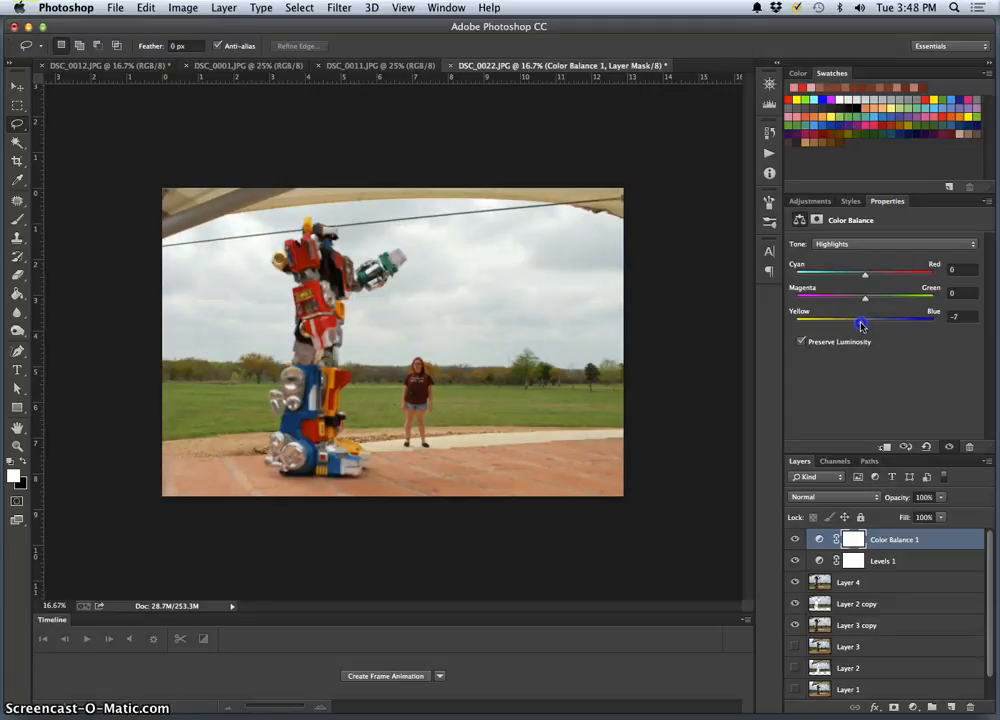
Step: Cool the Color Balance shadows with a Cyan/Red value of -17 and a Yellow/Blue value of +17
{"action": "left_click", "coordinate": [860, 244]}
{"action": "left_click", "coordinate": [855, 222]}
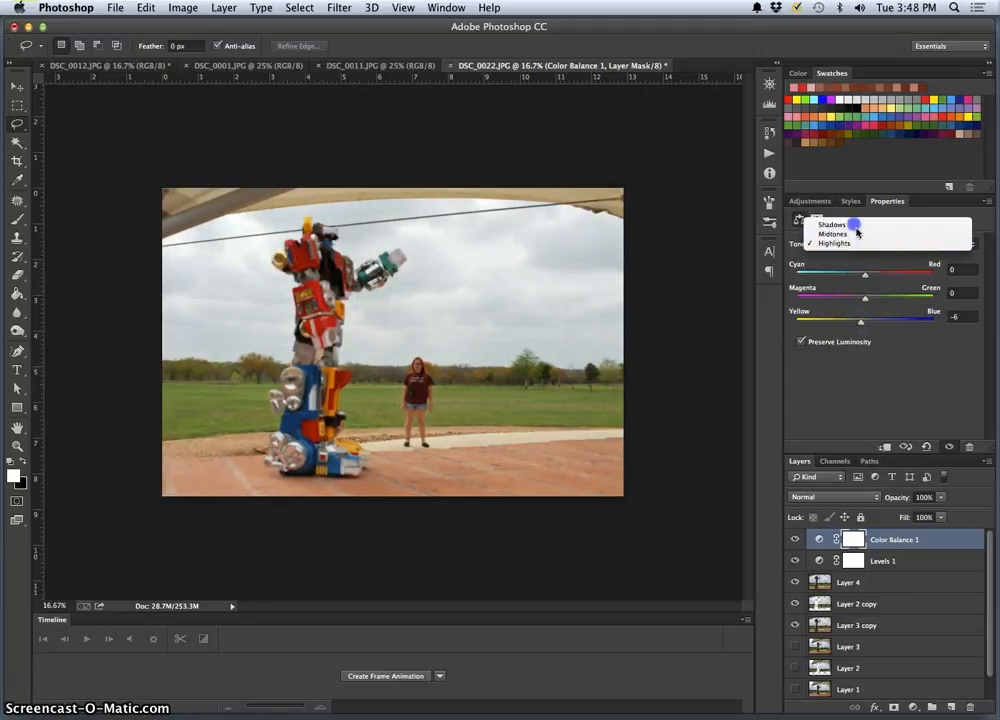
{"action": "left_click", "coordinate": [875, 323]}
{"action": "left_click_drag", "start_coordinate": [865, 274], "coordinate": [876, 327]}
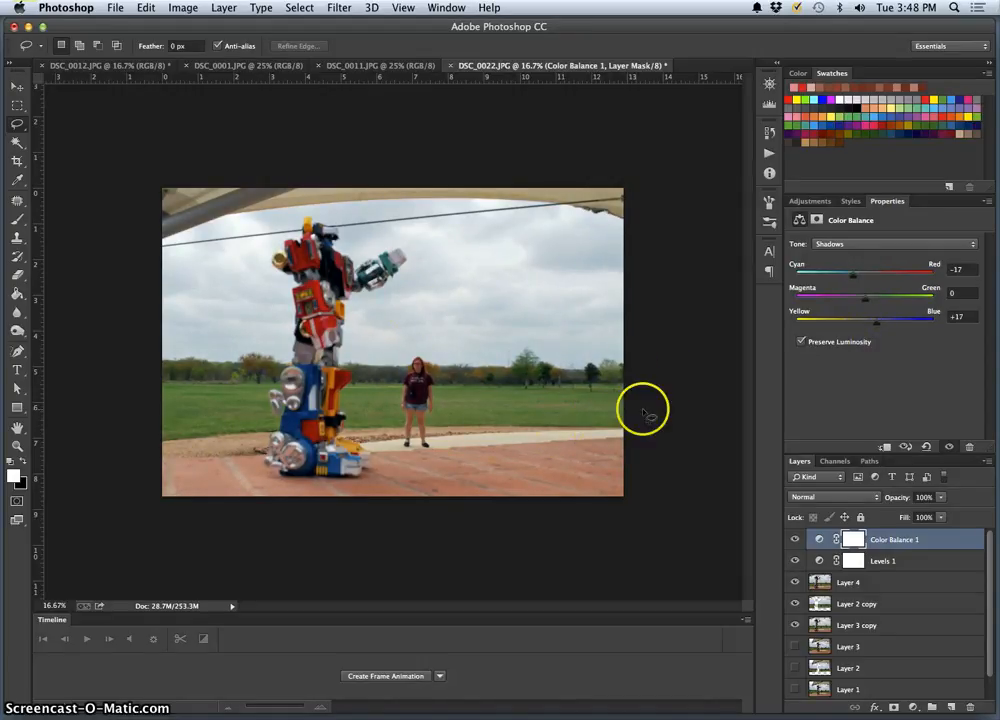
Step: Hide both adjustment layers, Layer 4, Layer 2 copy and Layer 3 copy, and show the Background to view the original photo
{"action": "scroll", "coordinate": [868, 598], "scroll_direction": "down", "scroll_amount": 1}
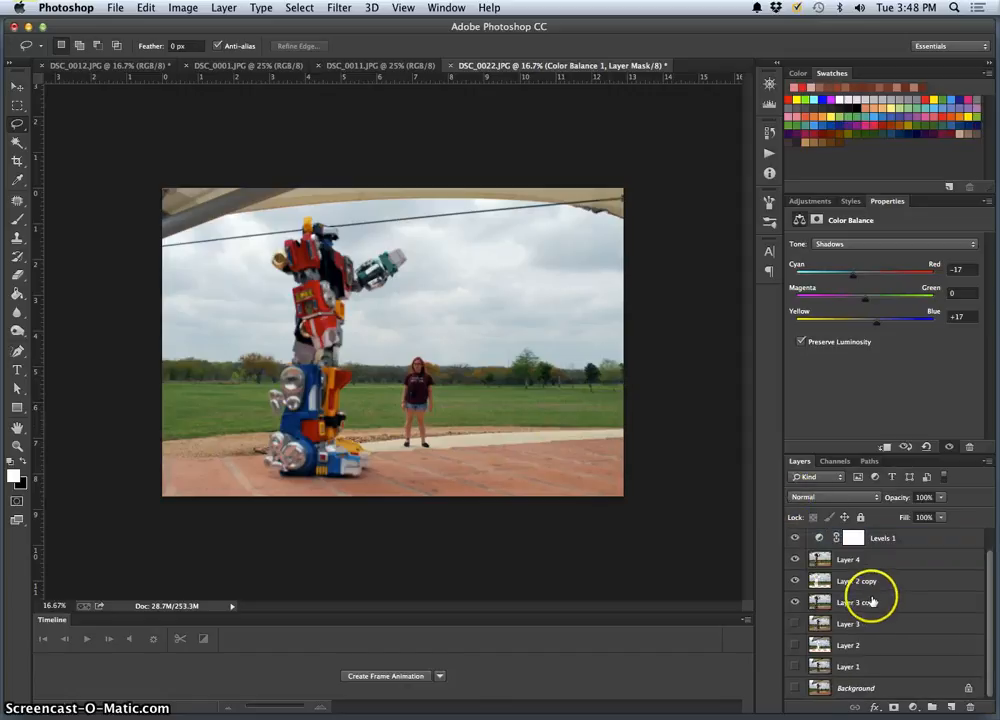
{"action": "left_click", "coordinate": [796, 581]}
{"action": "left_click", "coordinate": [796, 602]}
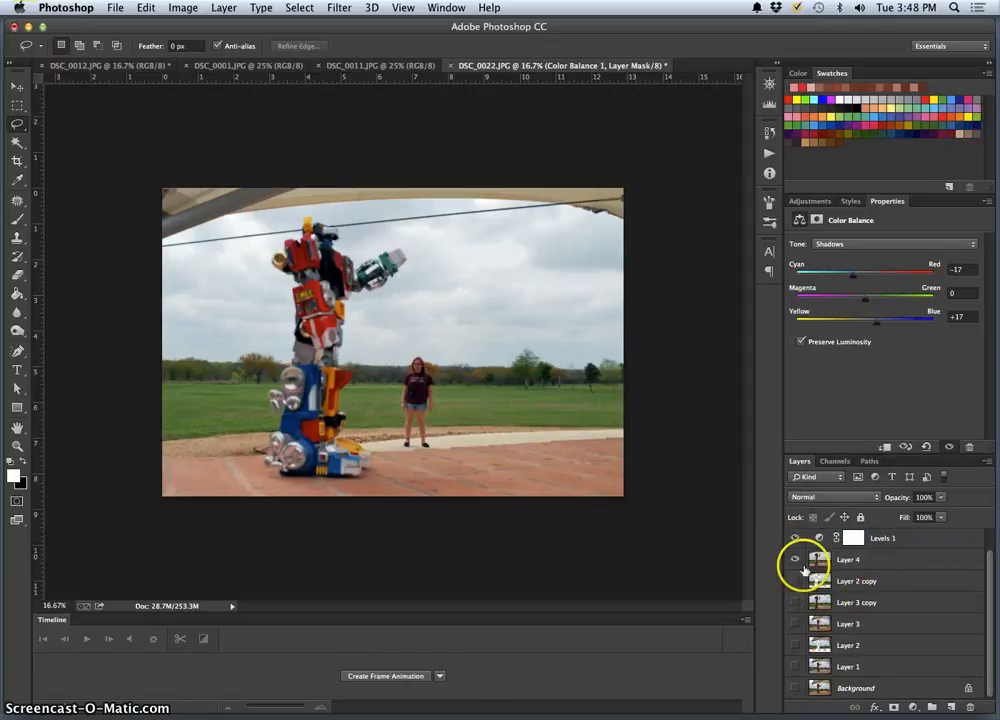
{"action": "left_click", "coordinate": [796, 559]}
{"action": "scroll", "coordinate": [798, 564], "scroll_direction": "up", "scroll_amount": 1}
{"action": "left_click", "coordinate": [796, 559]}
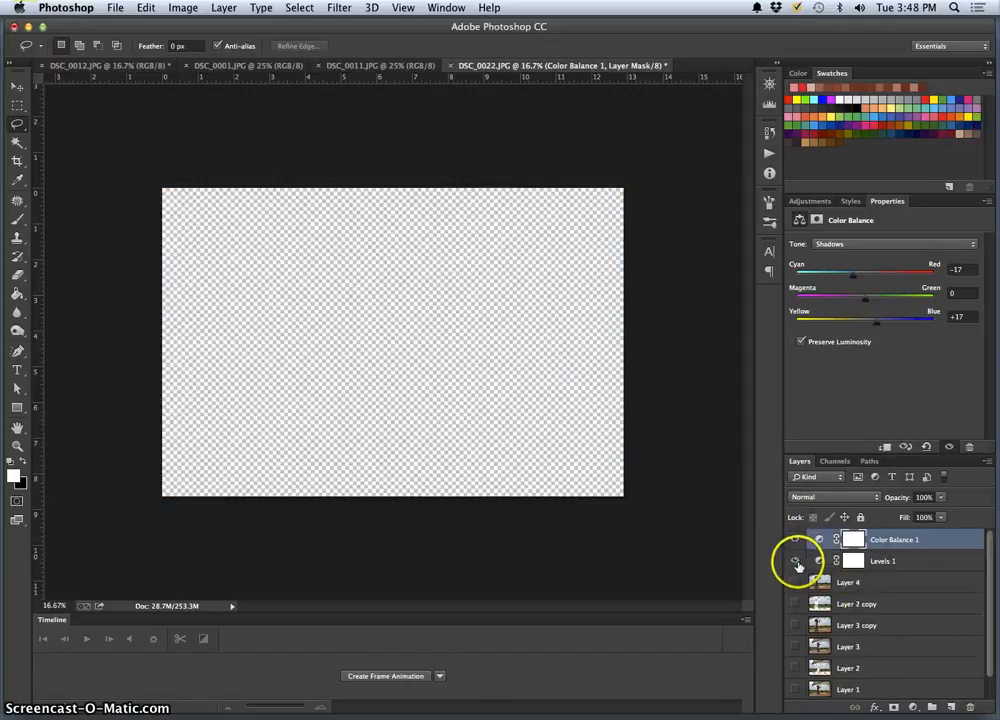
{"action": "left_click", "coordinate": [796, 538]}
{"action": "scroll", "coordinate": [801, 585], "scroll_direction": "down", "scroll_amount": 1}
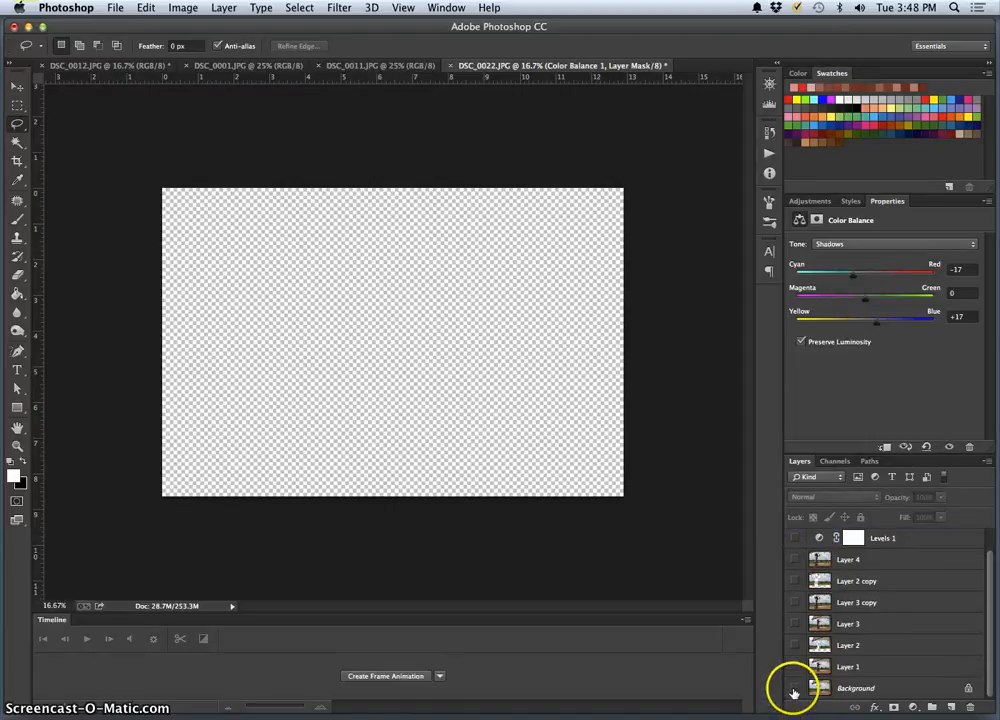
{"action": "left_click", "coordinate": [795, 688]}
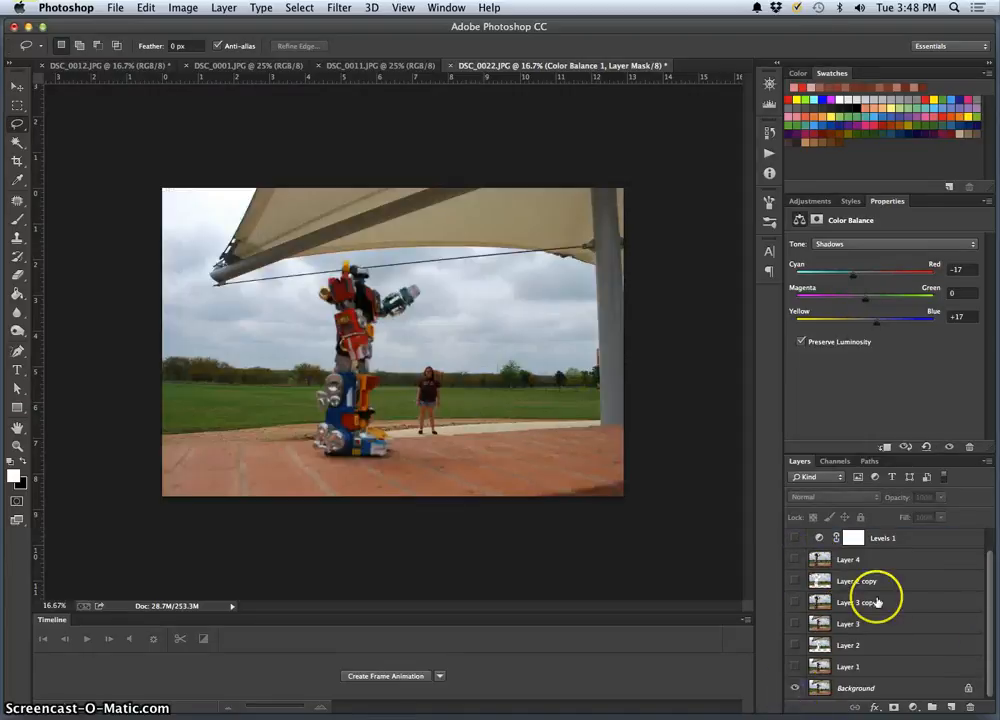
Step: Show Layer 4, Levels 1 and Color Balance 1 again to compare the edited composition with the original
{"action": "scroll", "coordinate": [860, 595], "scroll_direction": "up", "scroll_amount": 1}
{"action": "left_click", "coordinate": [797, 583]}
{"action": "left_click", "coordinate": [796, 560]}
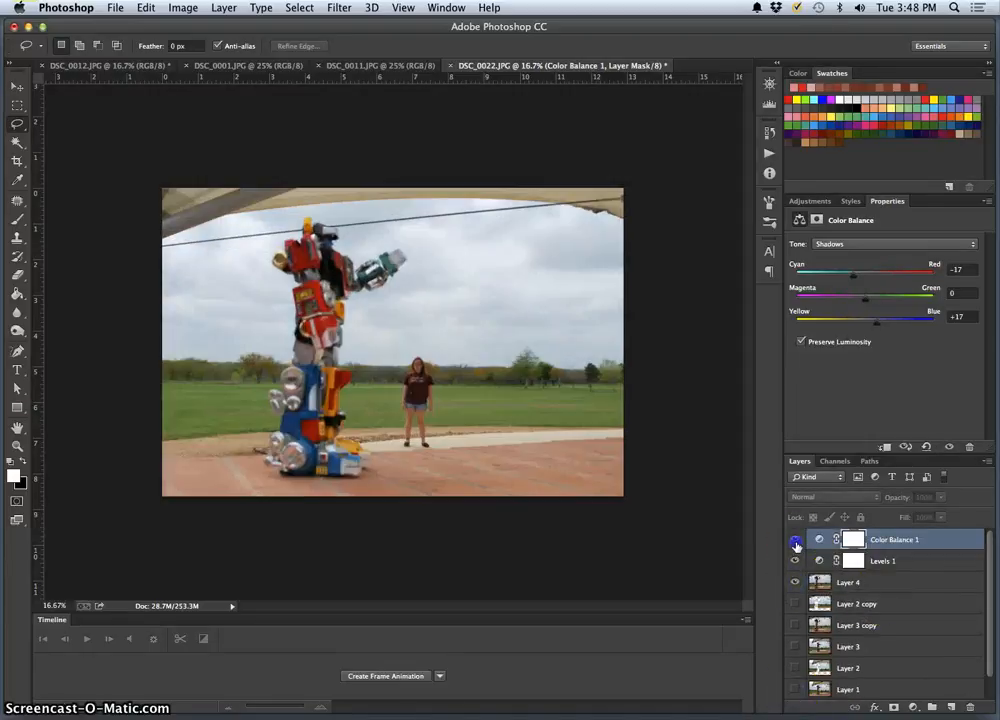
{"action": "left_click", "coordinate": [796, 539]}
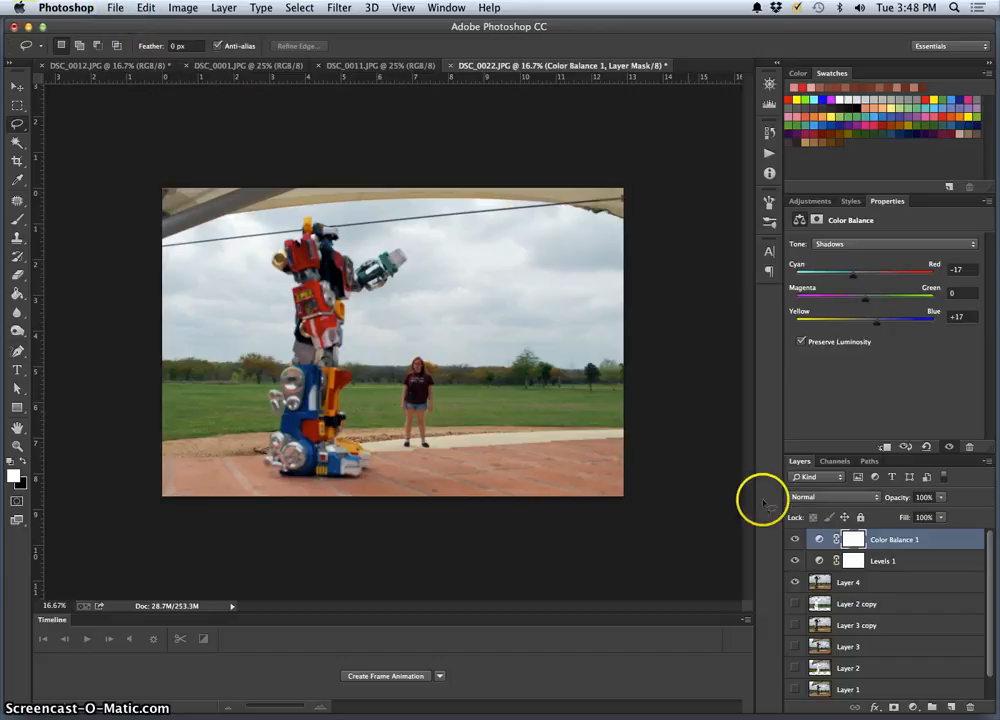
{"action": "left_click", "coordinate": [796, 540]}
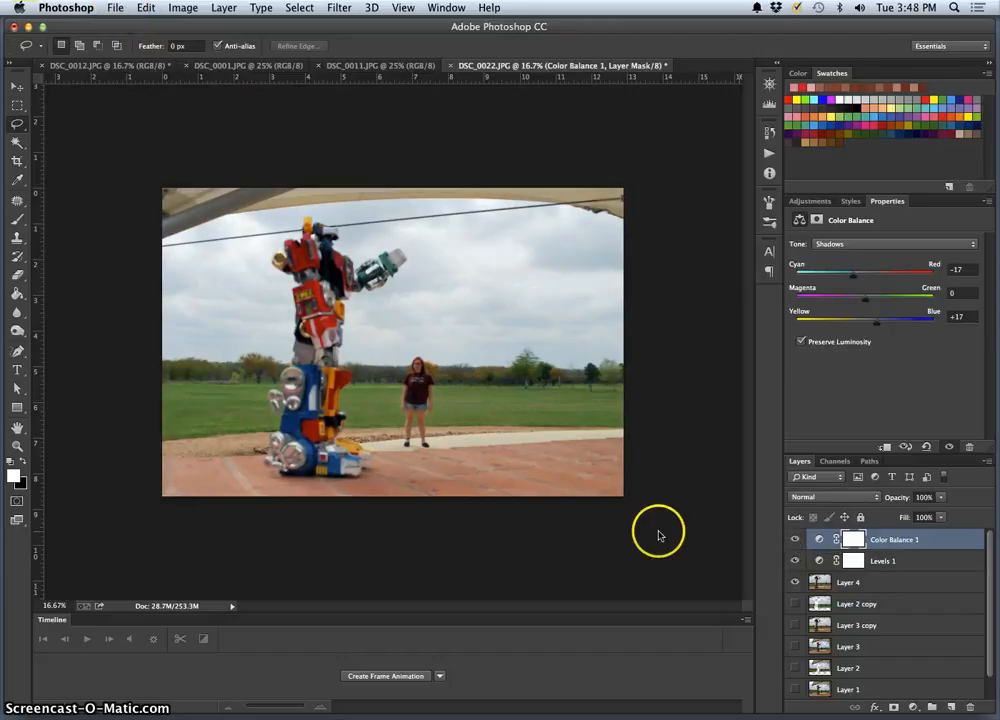
Step: Start saving the image as a layered Photoshop file, beginning its name with the author's first name and "Assign"
{"action": "left_click", "coordinate": [113, 8]}
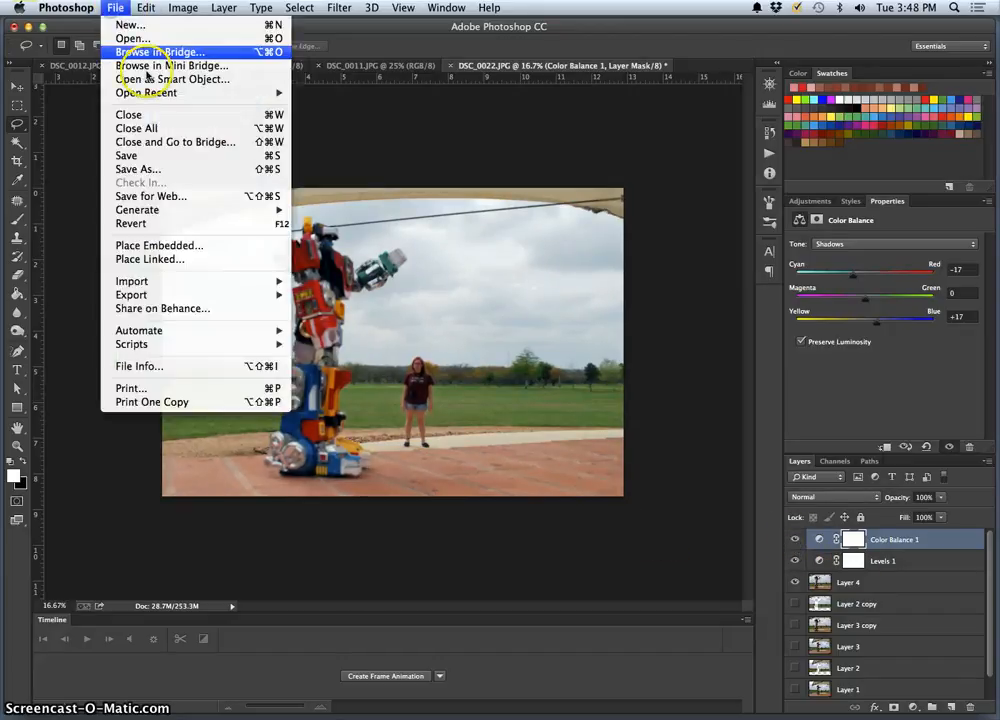
{"action": "left_click", "coordinate": [157, 168]}
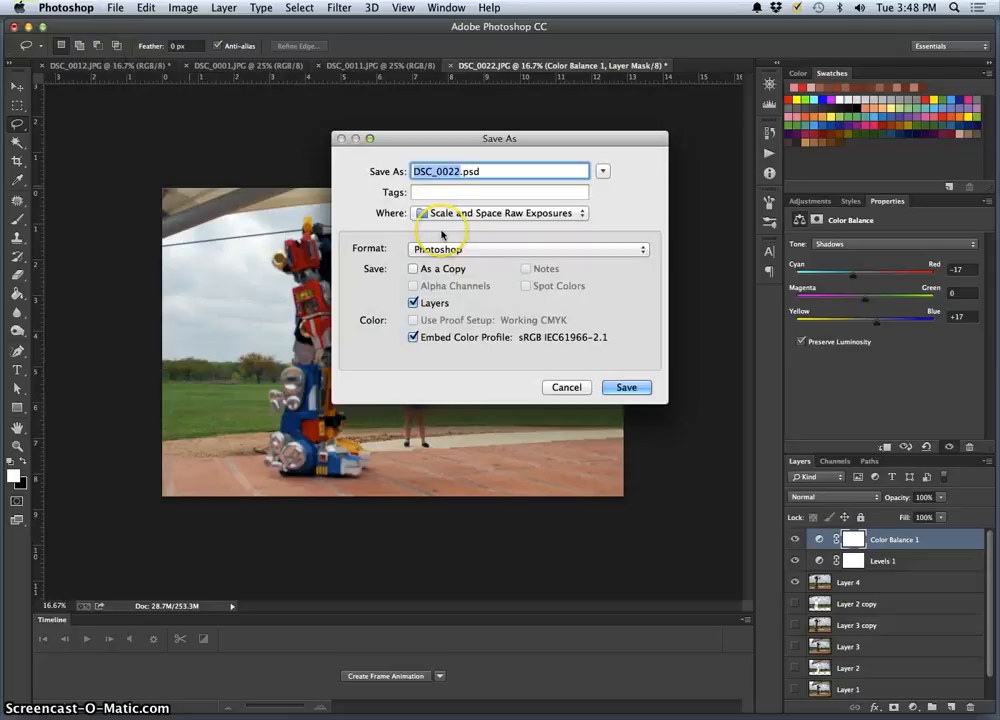
{"action": "type", "text": "Karl Assign"}
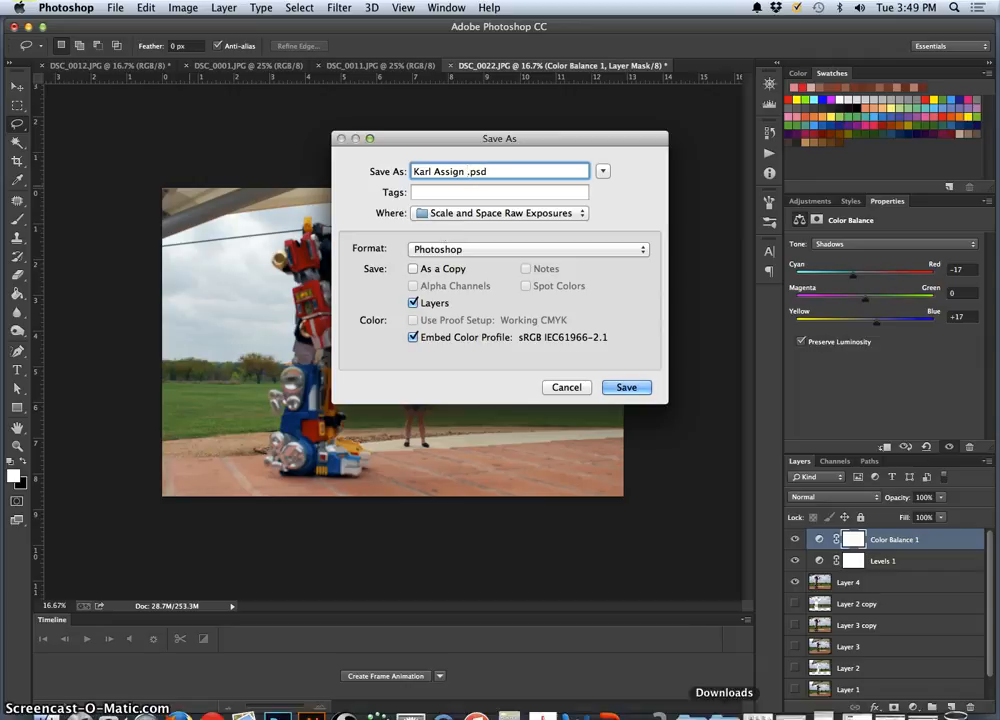
Step: Look up the assignment number in the Assignments SP15 folder in Finder and return to the Photoshop save dialog
{"action": "left_click", "coordinate": [690, 708]}
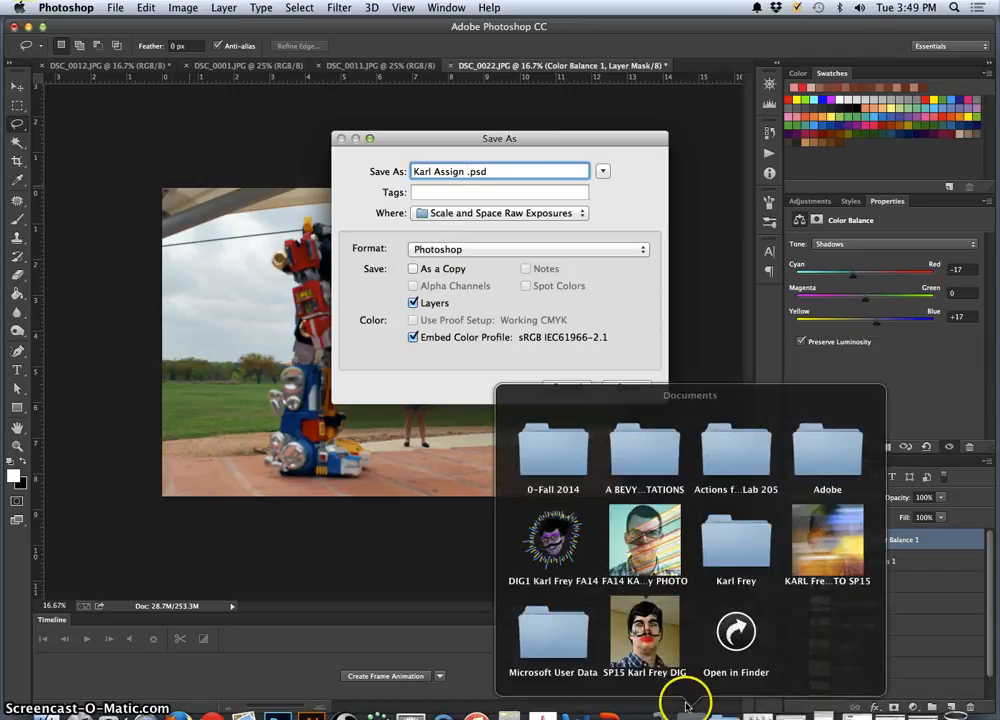
{"action": "left_click", "coordinate": [848, 531]}
{"action": "left_click", "coordinate": [741, 627]}
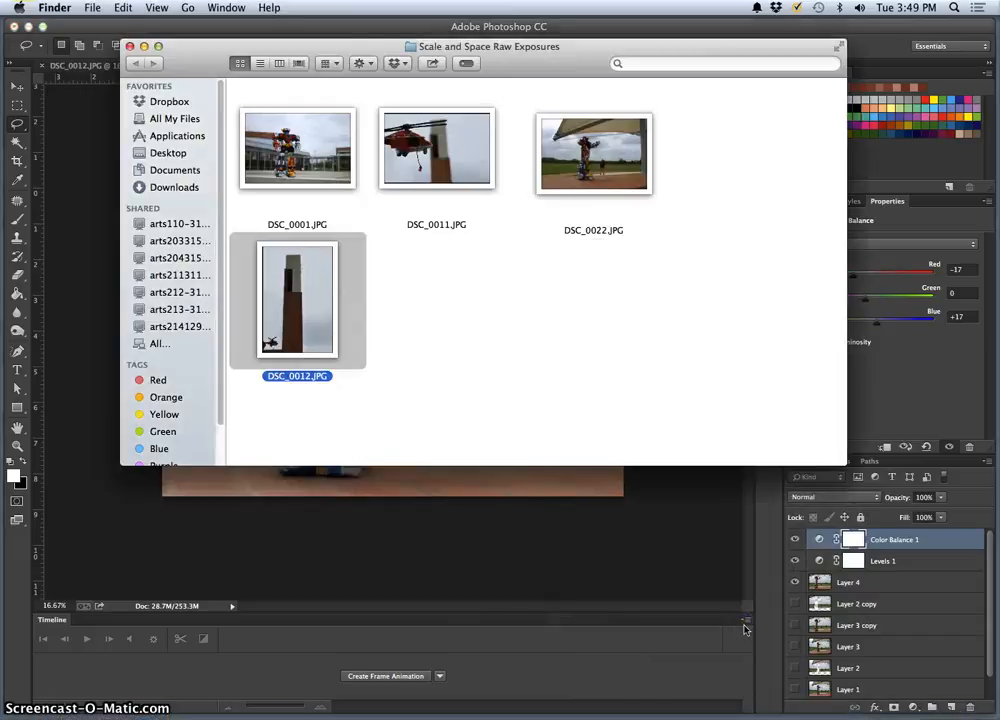
{"action": "left_click", "coordinate": [485, 388]}
{"action": "double_click", "coordinate": [485, 388]}
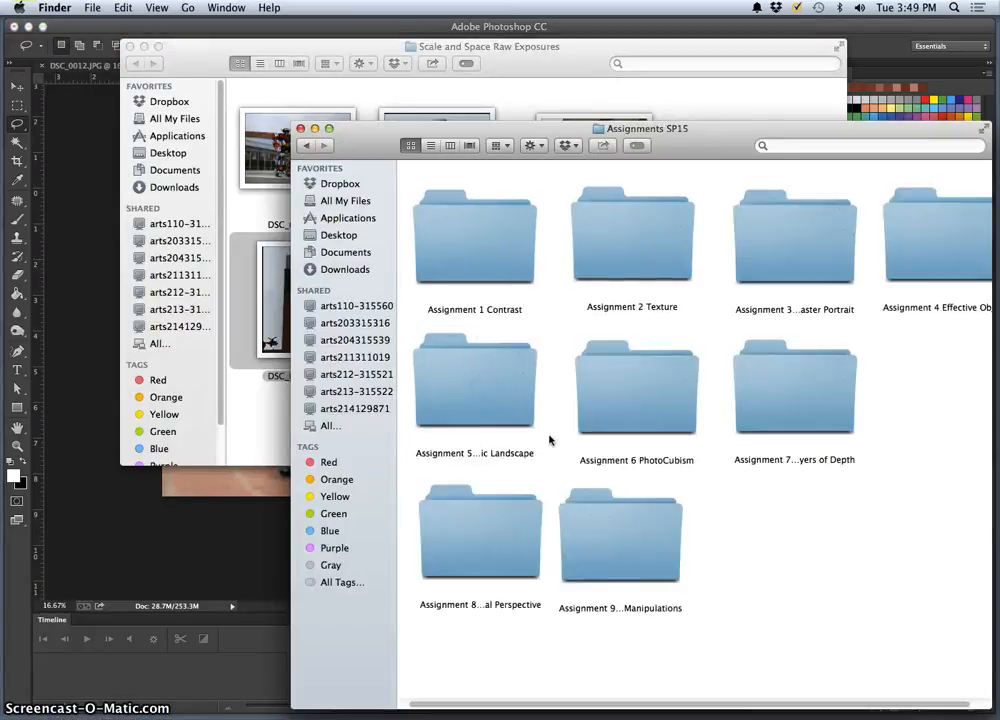
{"action": "left_click", "coordinate": [632, 567]}
{"action": "left_click", "coordinate": [251, 483]}
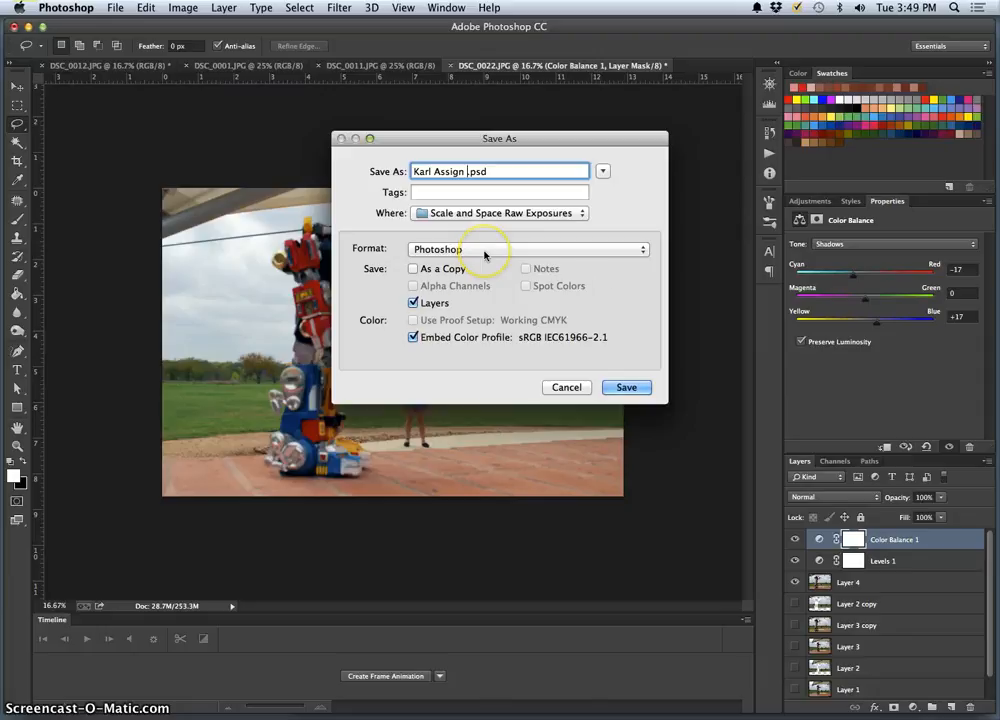
Step: Complete the file name with "9 1 processed" and save the PSD in Scale and Space Raw Exposures
{"action": "type", "text": "9 1 processed"}
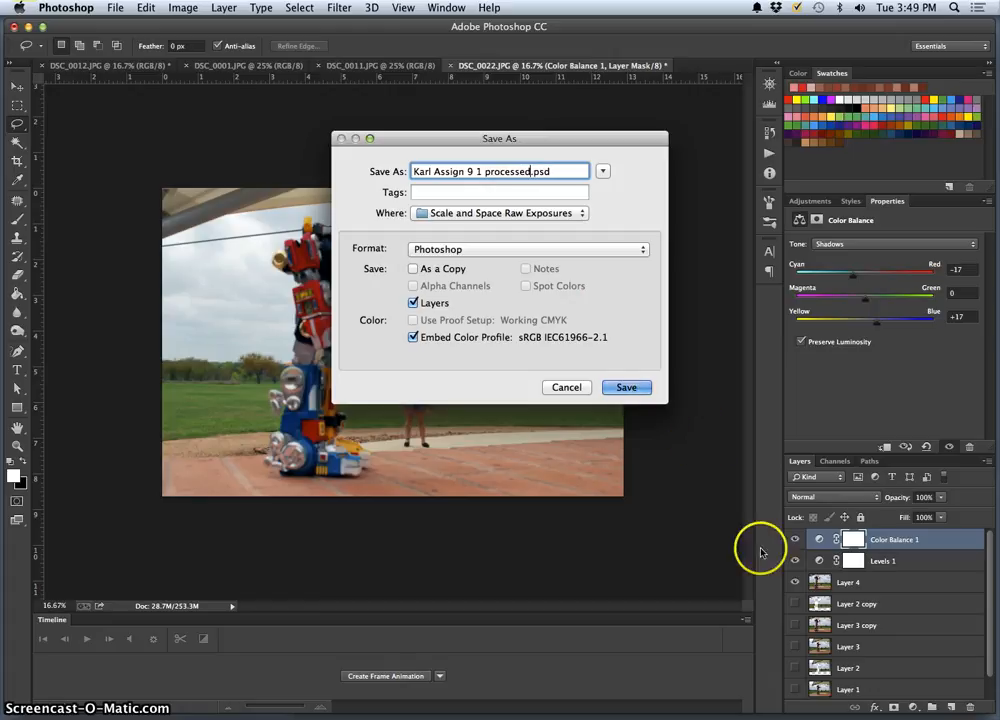
{"action": "left_click", "coordinate": [628, 386]}
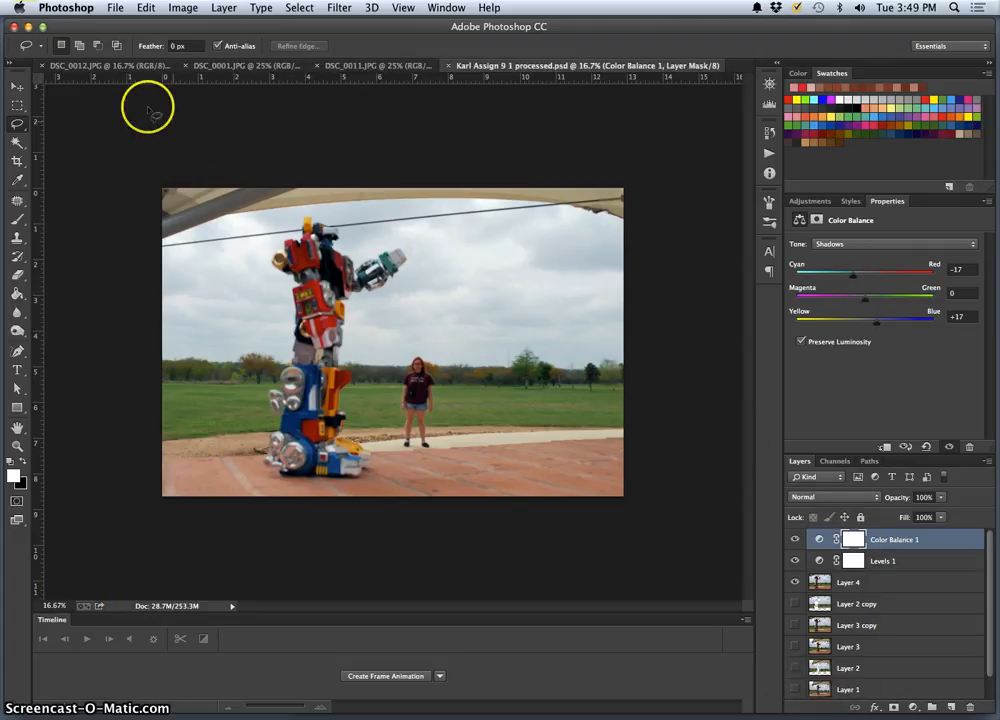
Step: Start saving another copy of the image, named with the author's first name followed by "Space 1b"
{"action": "left_click", "coordinate": [118, 10]}
{"action": "left_click", "coordinate": [161, 165]}
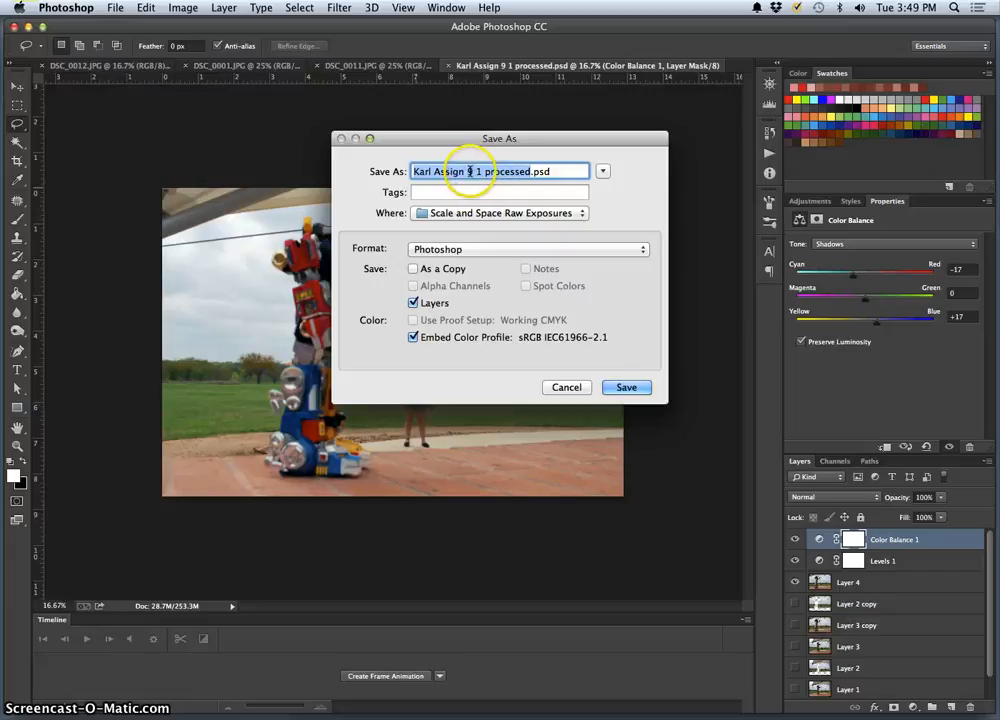
{"action": "left_click_drag", "start_coordinate": [433, 172], "coordinate": [515, 173]}
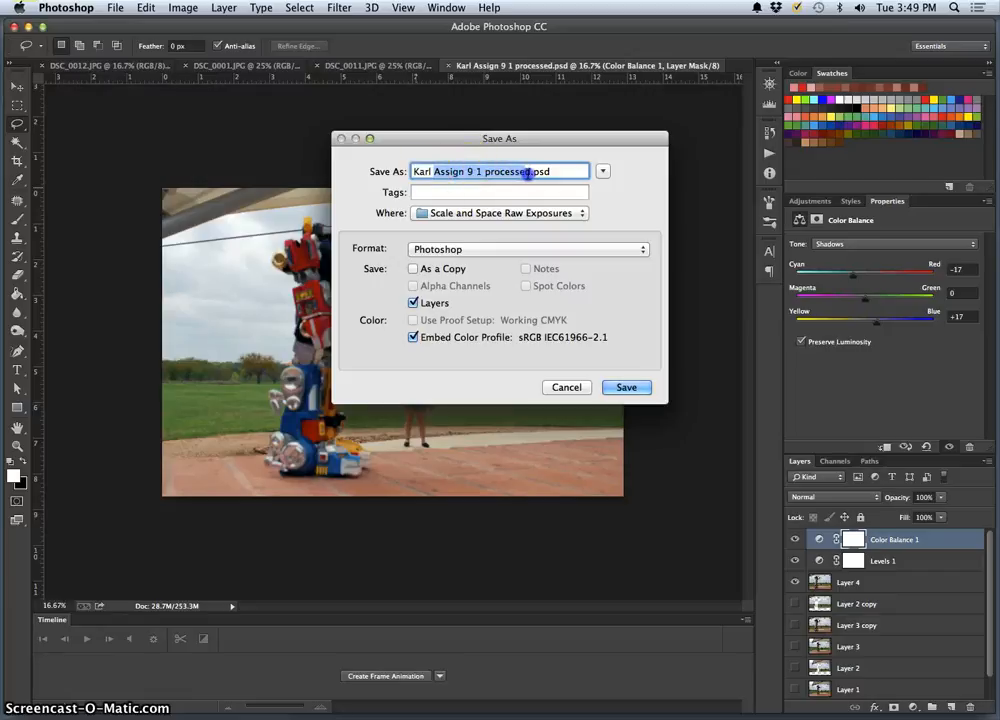
{"action": "left_click", "coordinate": [476, 171]}
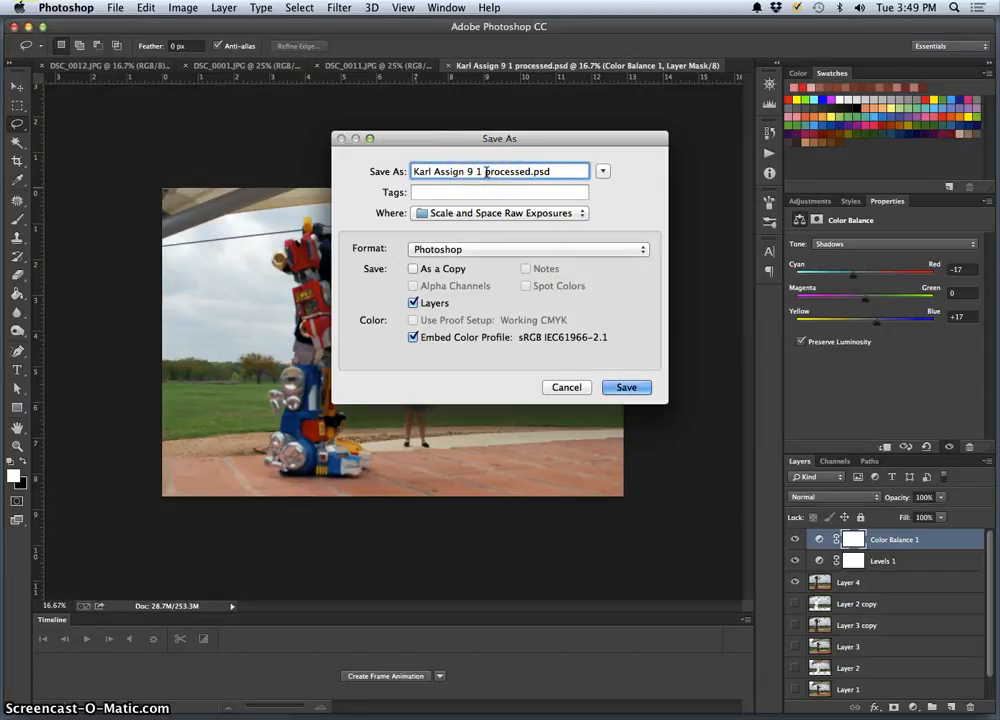
{"action": "left_click", "coordinate": [435, 171]}
{"action": "left_click_drag", "start_coordinate": [435, 171], "coordinate": [531, 172]}
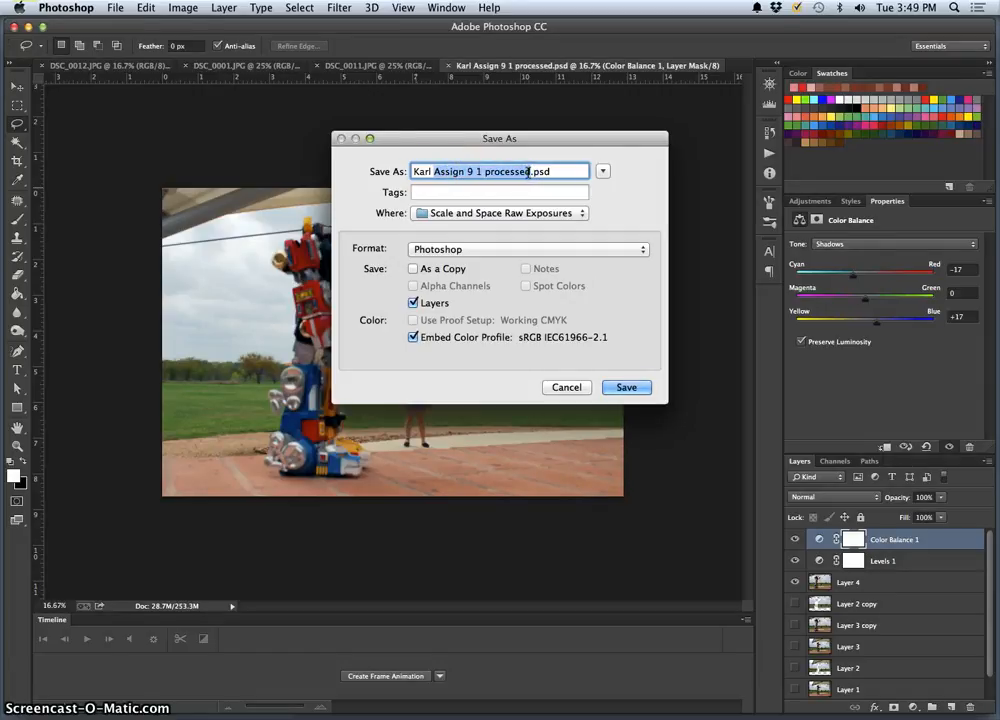
{"action": "type", "text": "S"}
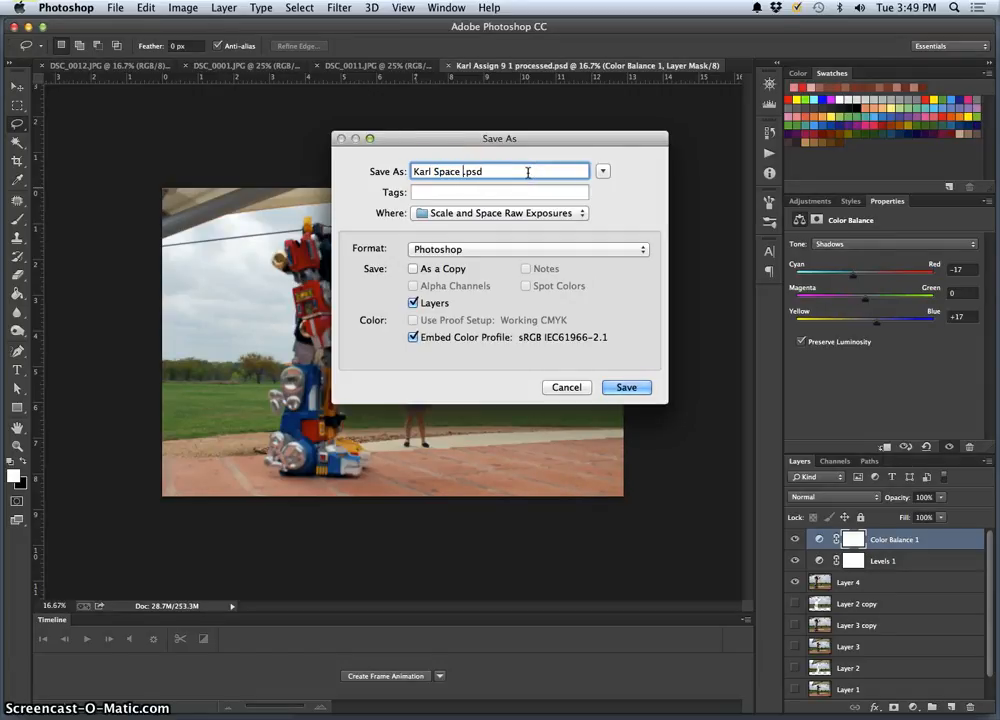
{"action": "type", "text": "pace 1b"}
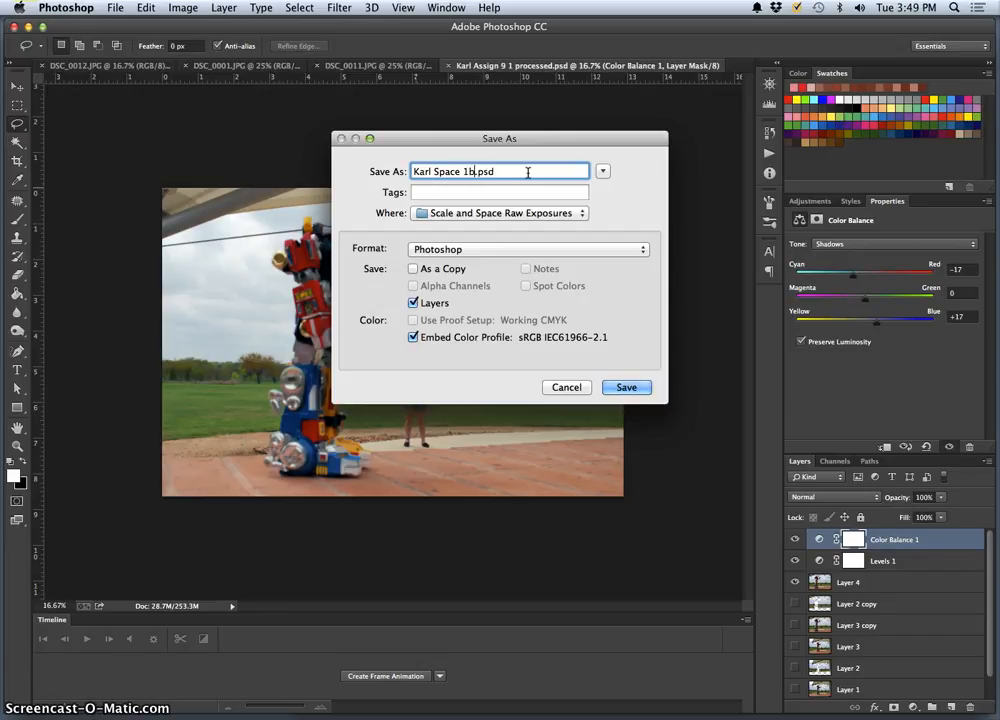
Step: Save the "Space 1b" copy as a JPEG on the Desktop with Maximum quality 12 and the Progressive format option
{"action": "left_click", "coordinate": [501, 249]}
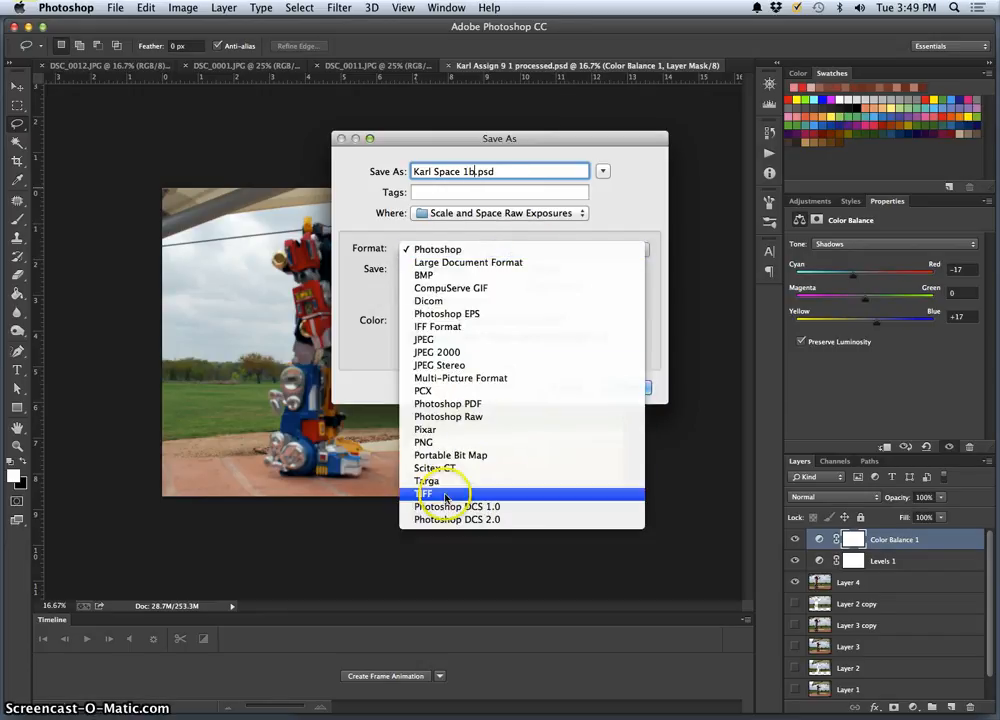
{"action": "left_click", "coordinate": [430, 340]}
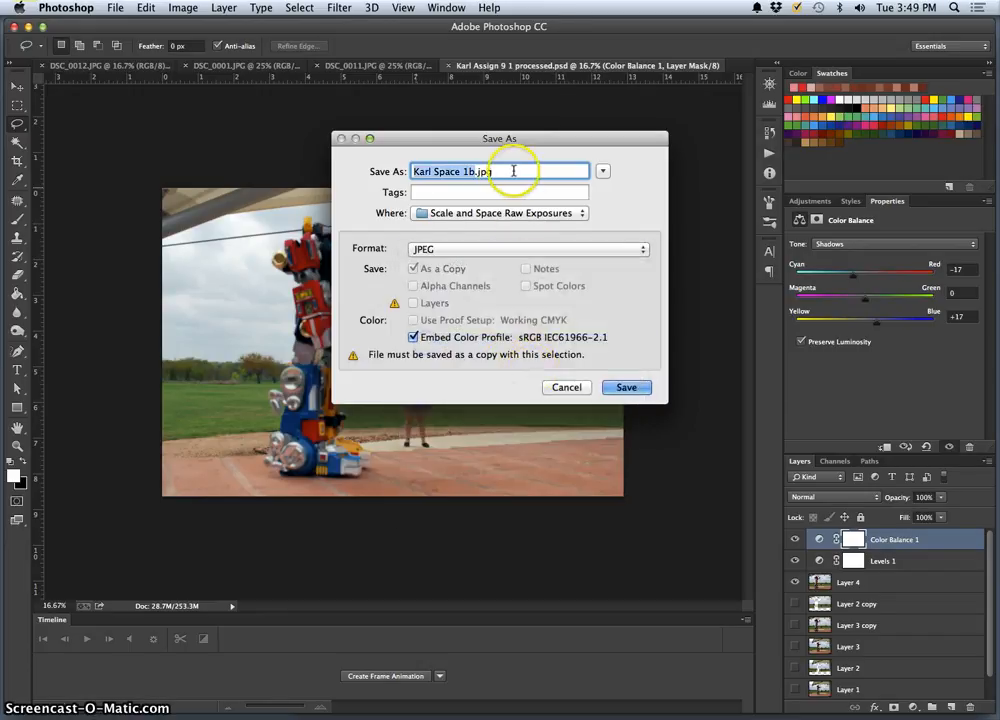
{"action": "key", "text": "super+c"}
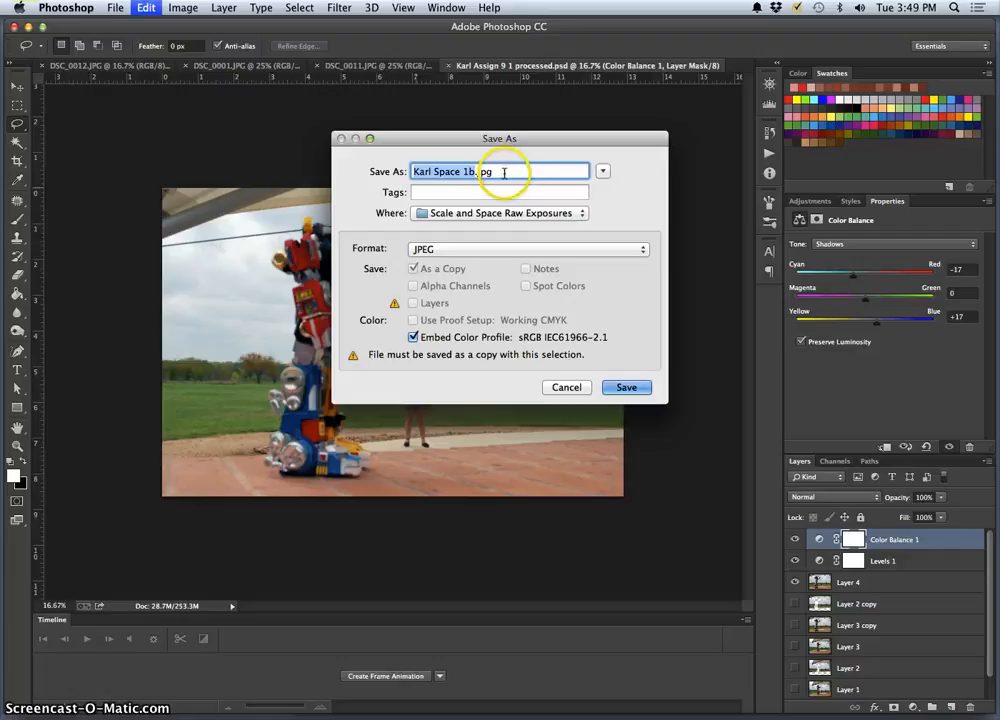
{"action": "key", "text": "super+d"}
{"action": "left_click", "coordinate": [632, 388]}
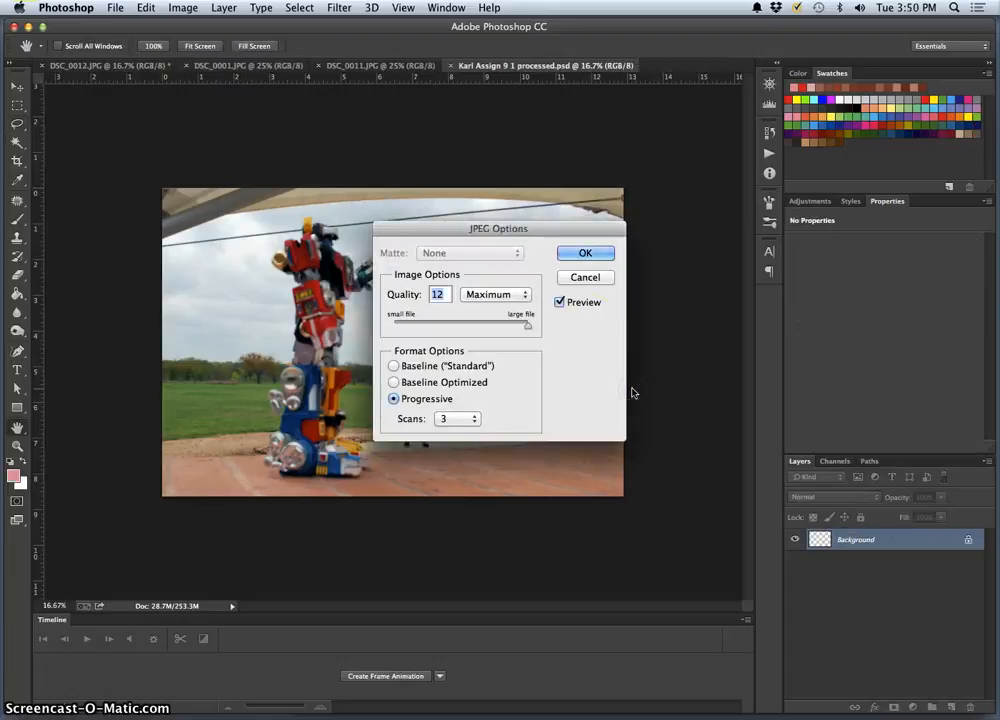
{"action": "left_click", "coordinate": [582, 252]}
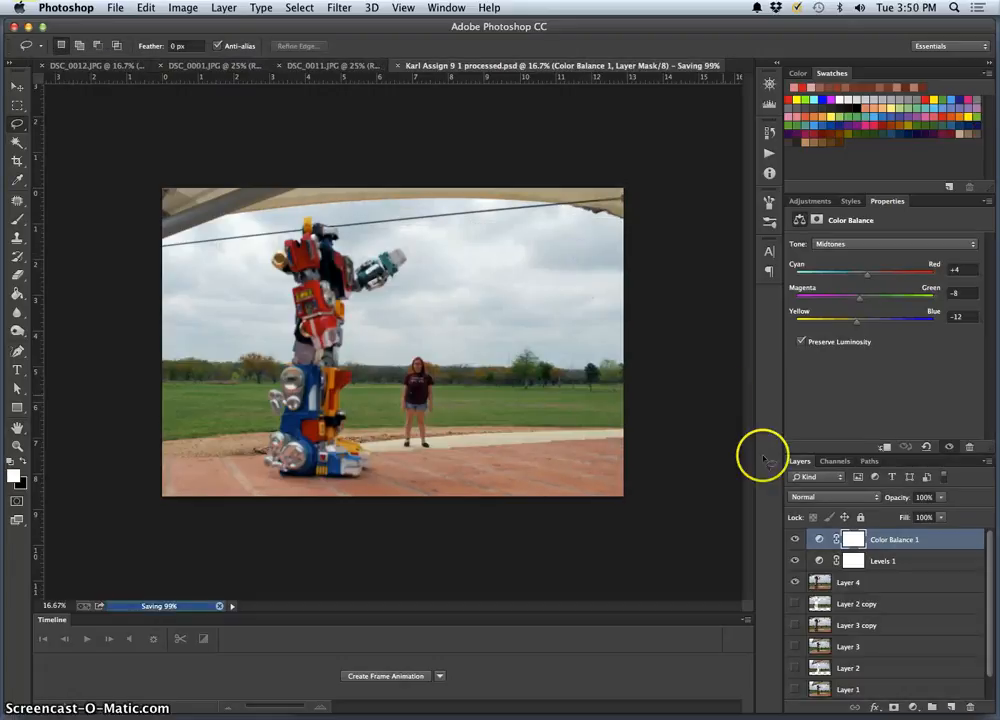
Step: Hide the Color Balance 1, Levels 1 and Layer 4 layers so that only the original Background photo shows
{"action": "left_click", "coordinate": [796, 540]}
{"action": "left_click", "coordinate": [796, 561]}
{"action": "left_click", "coordinate": [795, 584]}
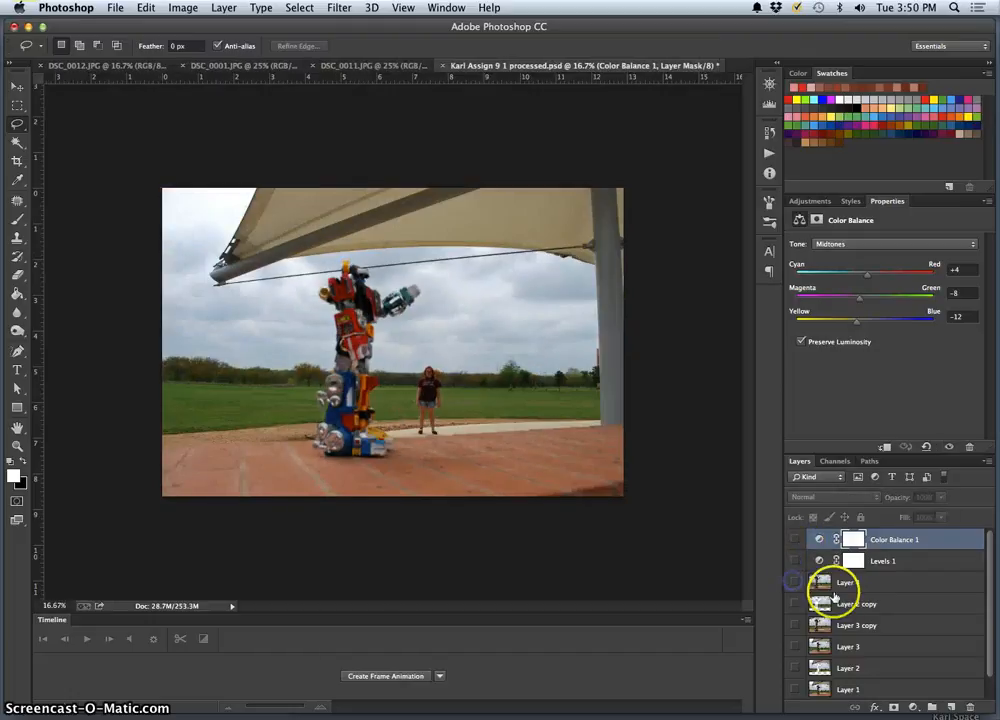
{"action": "scroll", "coordinate": [844, 592], "scroll_direction": "down", "scroll_amount": 1}
Step: Save the original view as a Desktop JPEG at quality 12, named with the author's first name followed by "Space 1a"
{"action": "left_click", "coordinate": [116, 8]}
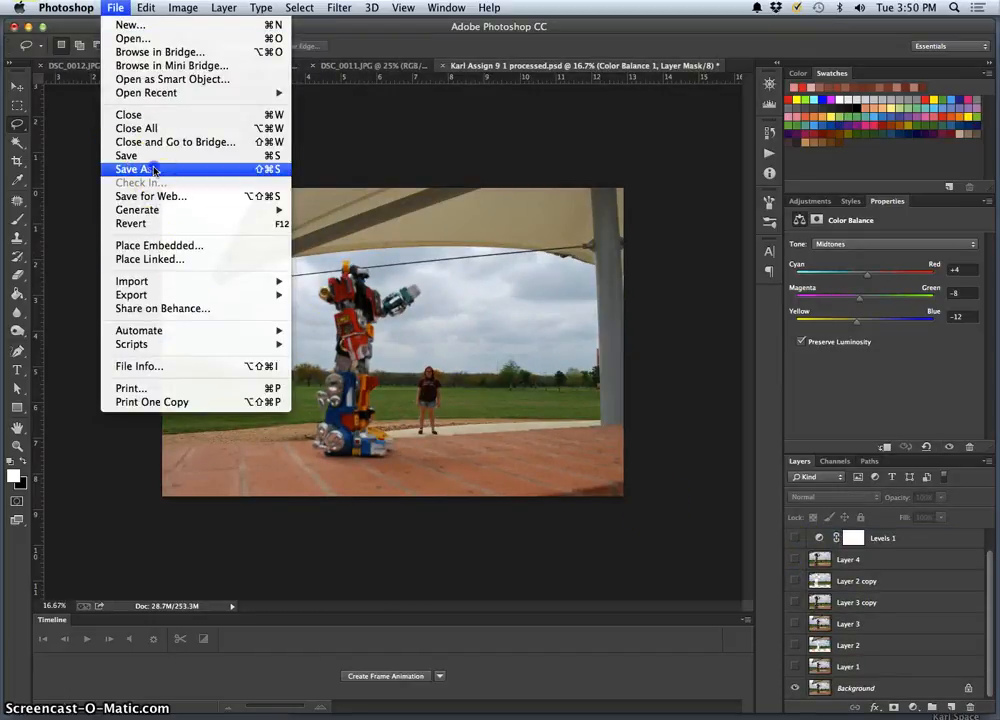
{"action": "left_click", "coordinate": [140, 169]}
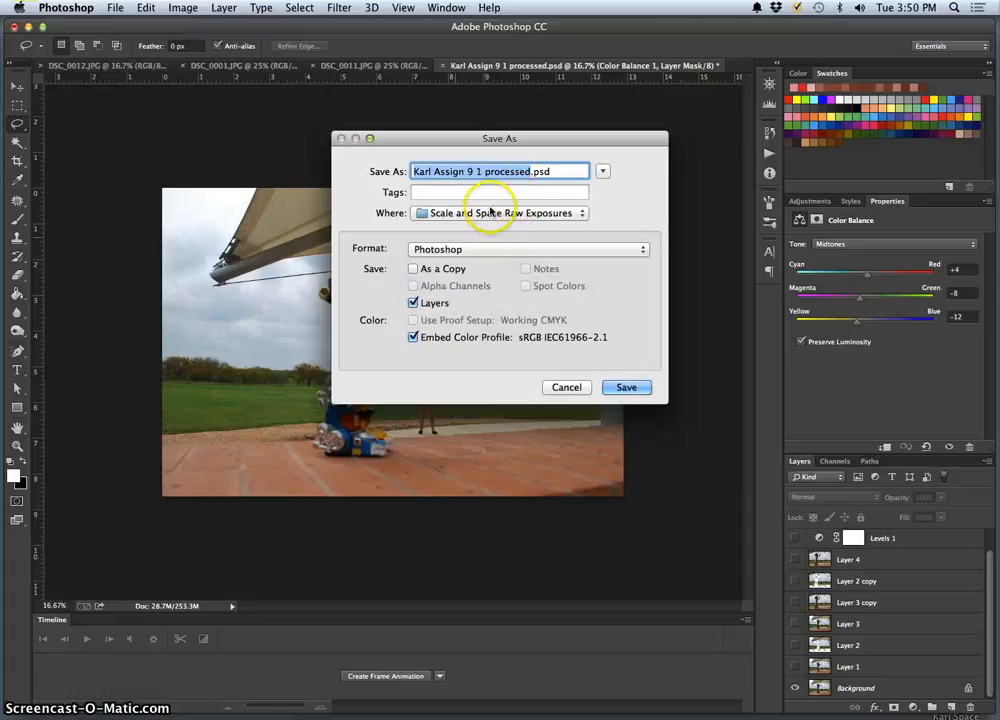
{"action": "type", "text": "Karl Space 1b"}
{"action": "left_click", "coordinate": [472, 171]}
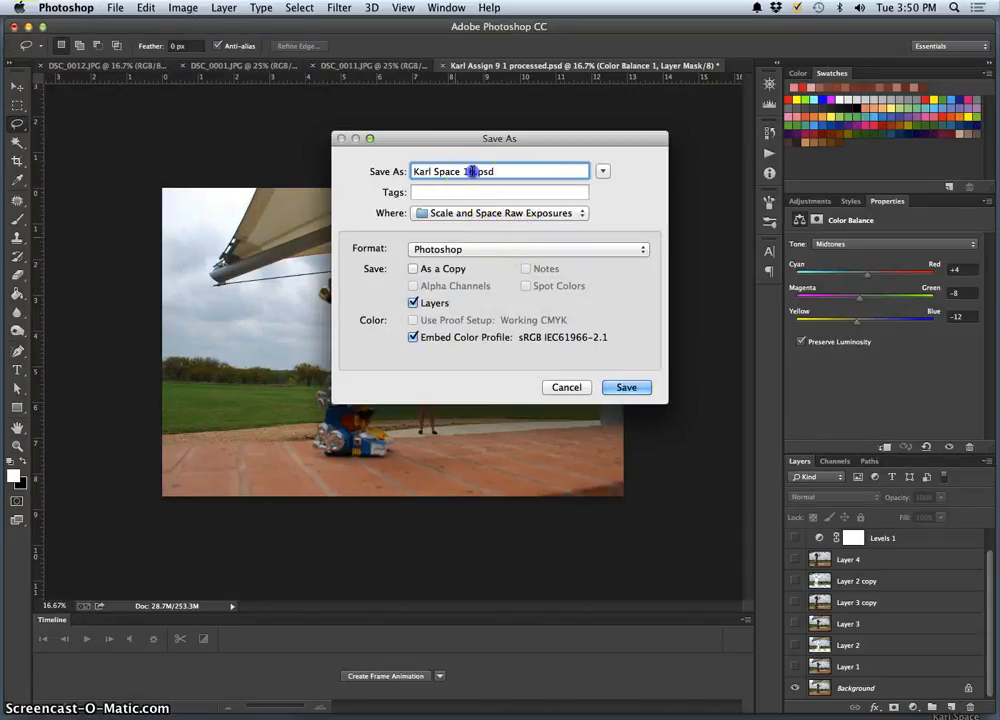
{"action": "type", "text": "a"}
{"action": "left_click", "coordinate": [475, 249]}
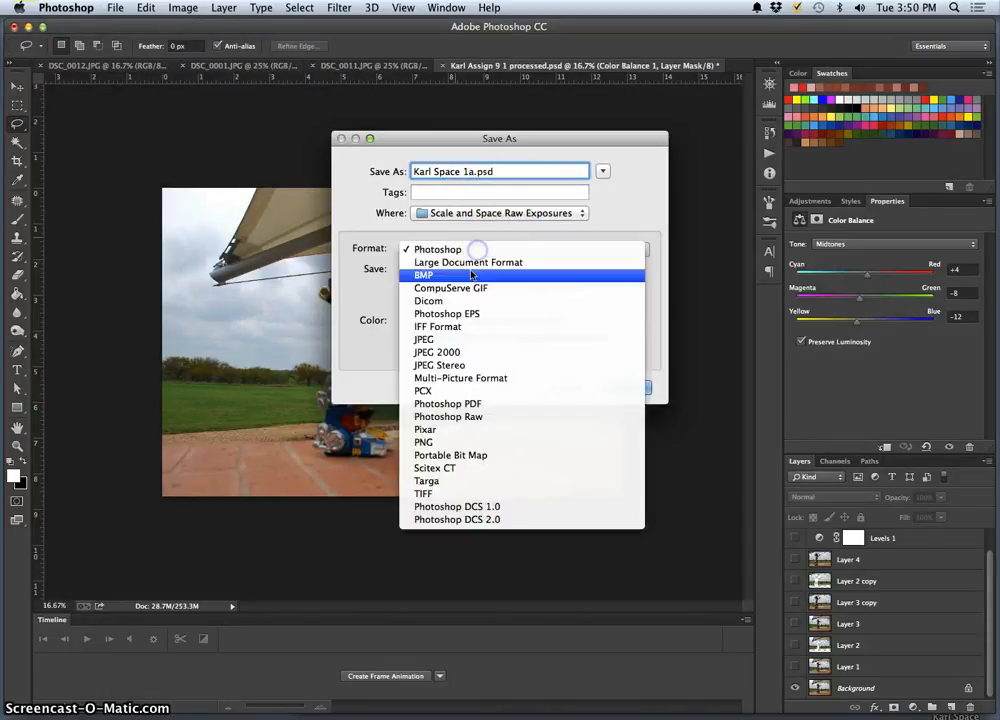
{"action": "left_click", "coordinate": [435, 340]}
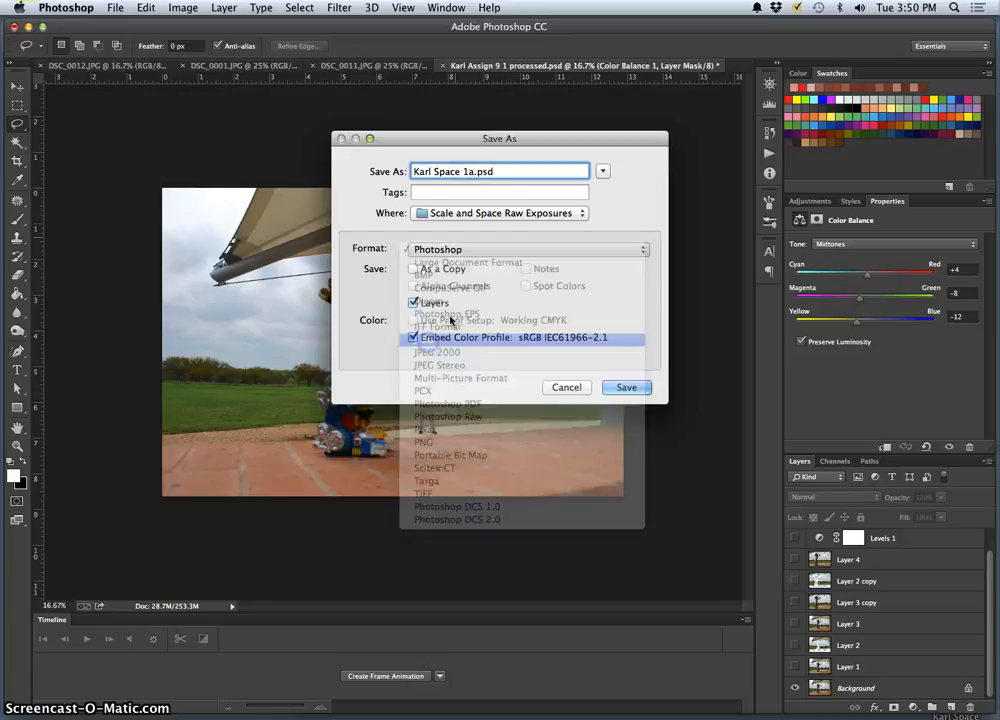
{"action": "key", "text": "super+d"}
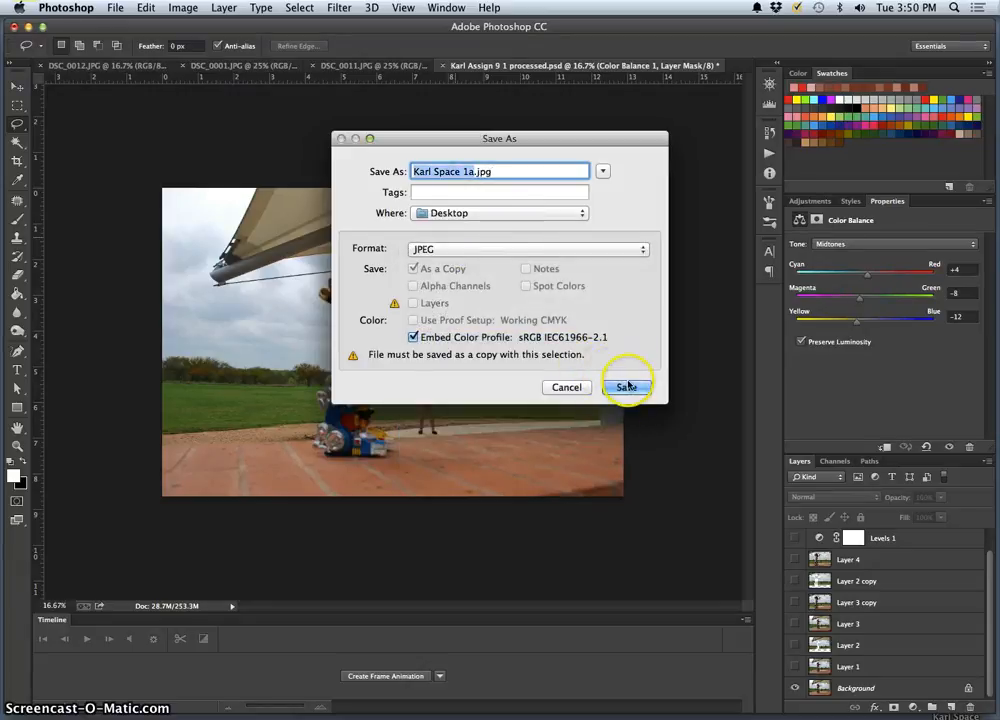
{"action": "left_click", "coordinate": [626, 387]}
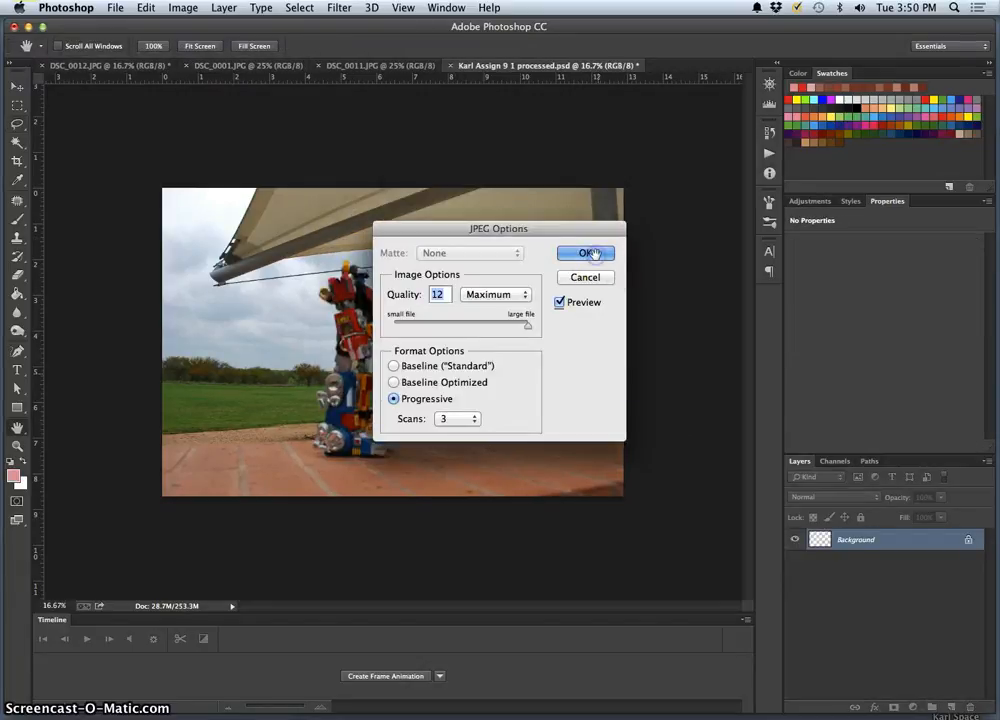
{"action": "left_click", "coordinate": [594, 254]}
Step: Reveal the desktop and place the Space 1a and Space 1b JPEGs side by side in its empty area
{"action": "key", "text": "F11"}
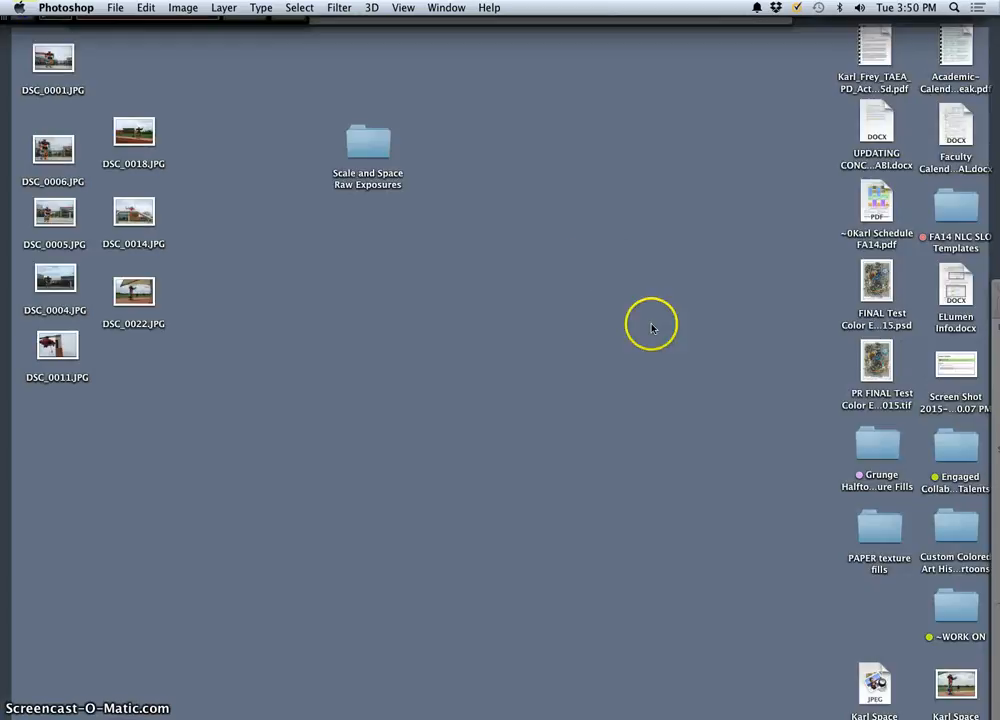
{"action": "left_click_drag", "start_coordinate": [938, 697], "coordinate": [410, 375]}
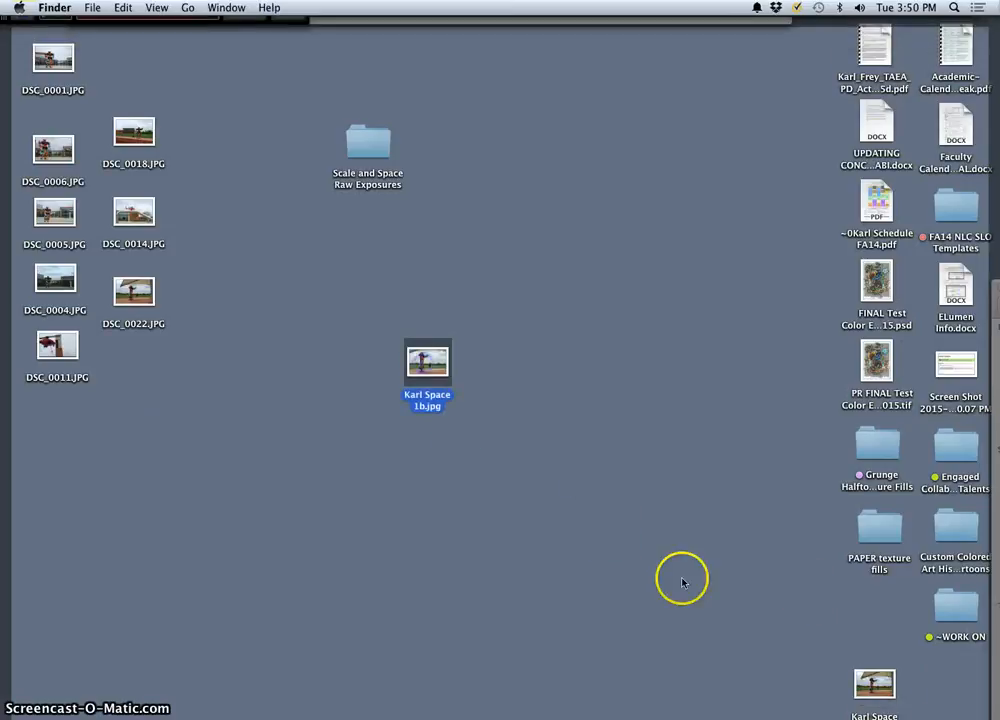
{"action": "left_click_drag", "start_coordinate": [852, 668], "coordinate": [455, 378]}
Step: Open the Space 1a and Space 1b JPEGs together in Preview, compare the original with the edited version, and close the window
{"action": "left_click", "coordinate": [312, 353]}
{"action": "left_click", "coordinate": [368, 364]}
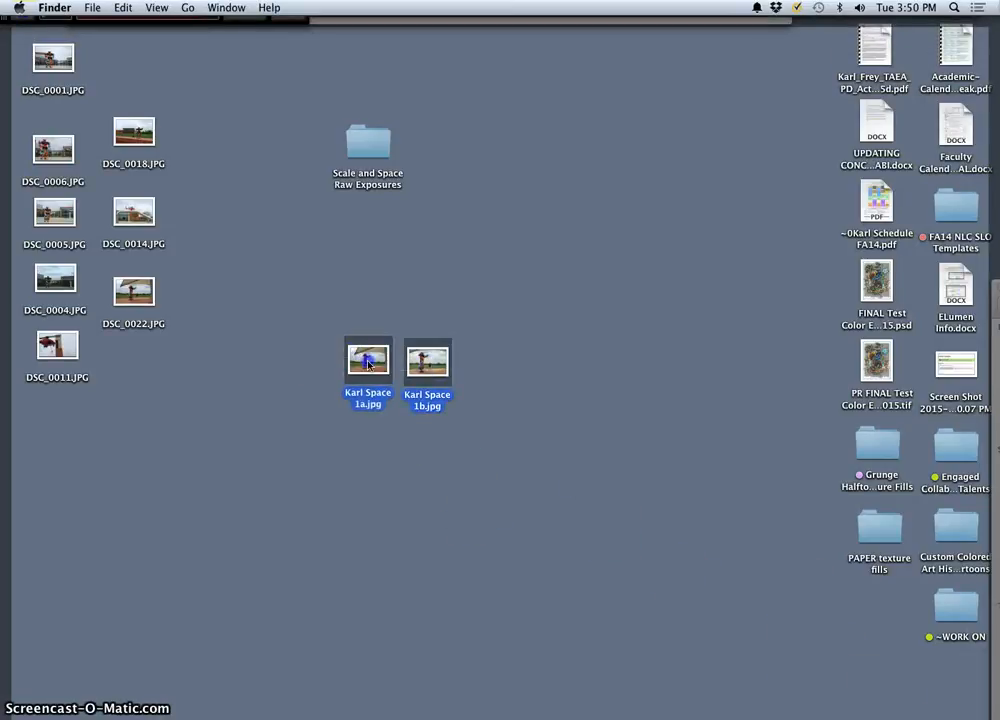
{"action": "double_click", "coordinate": [368, 364]}
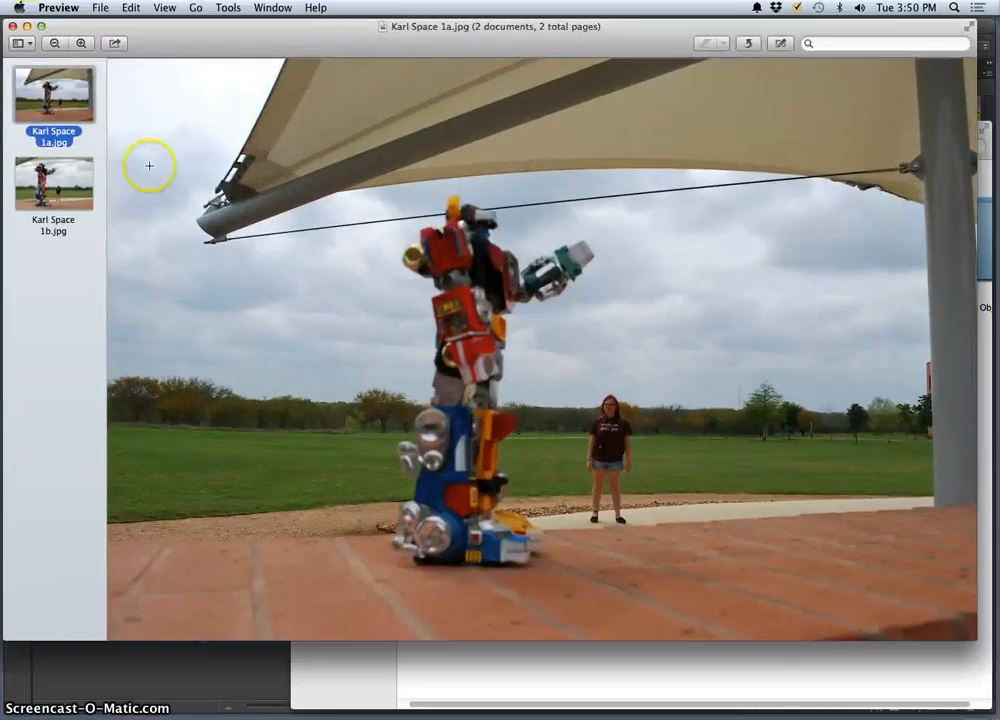
{"action": "left_click", "coordinate": [62, 188]}
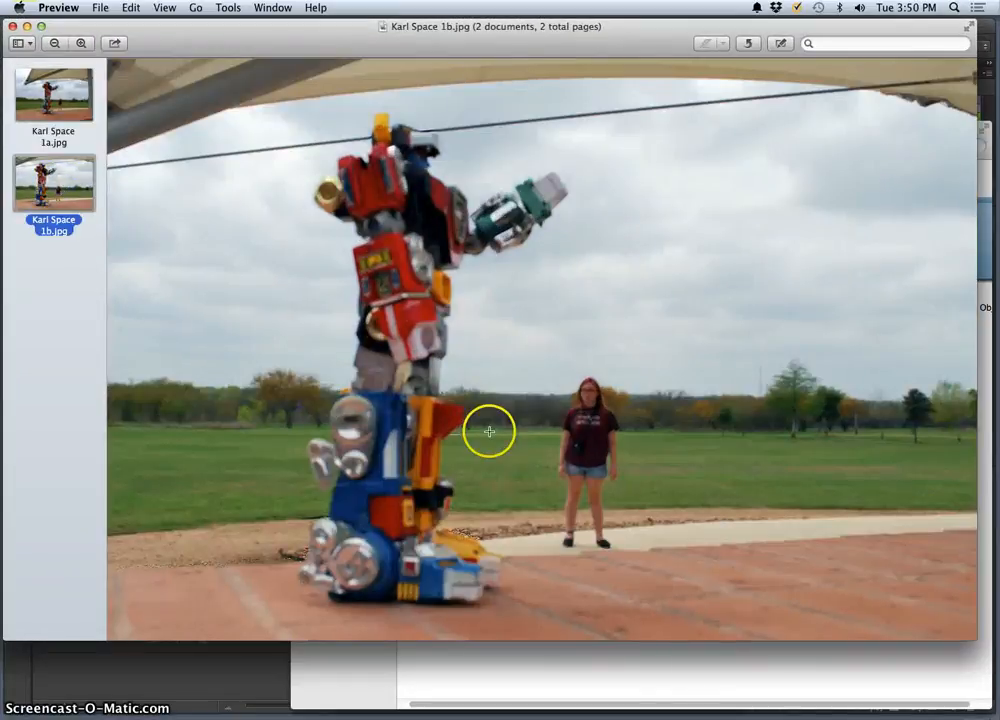
{"action": "left_click", "coordinate": [57, 105]}
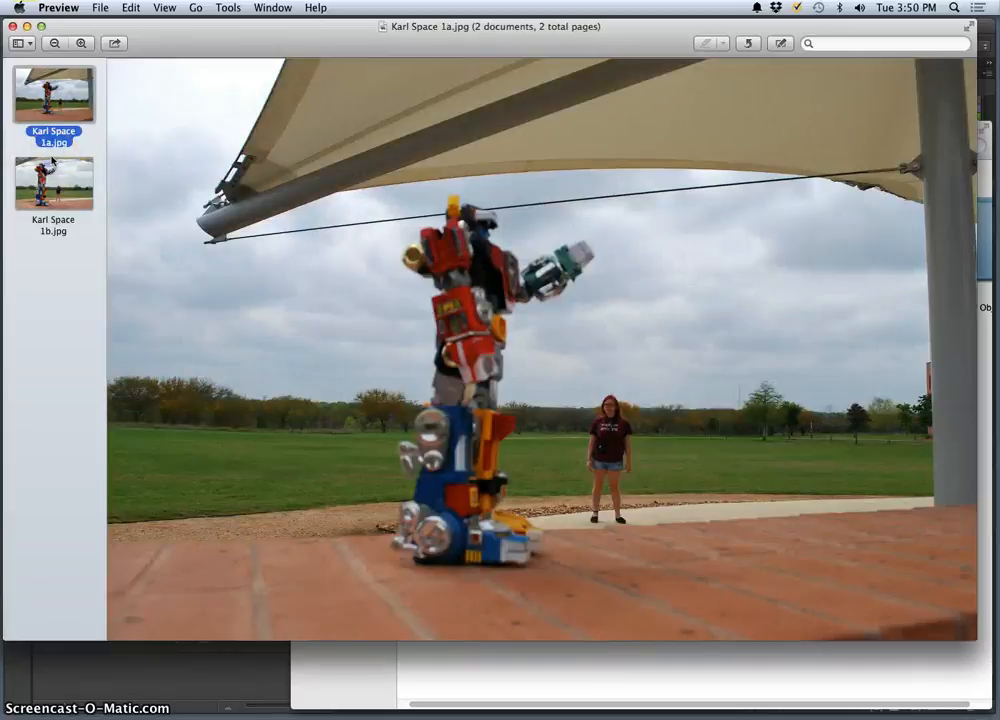
{"action": "left_click", "coordinate": [52, 190]}
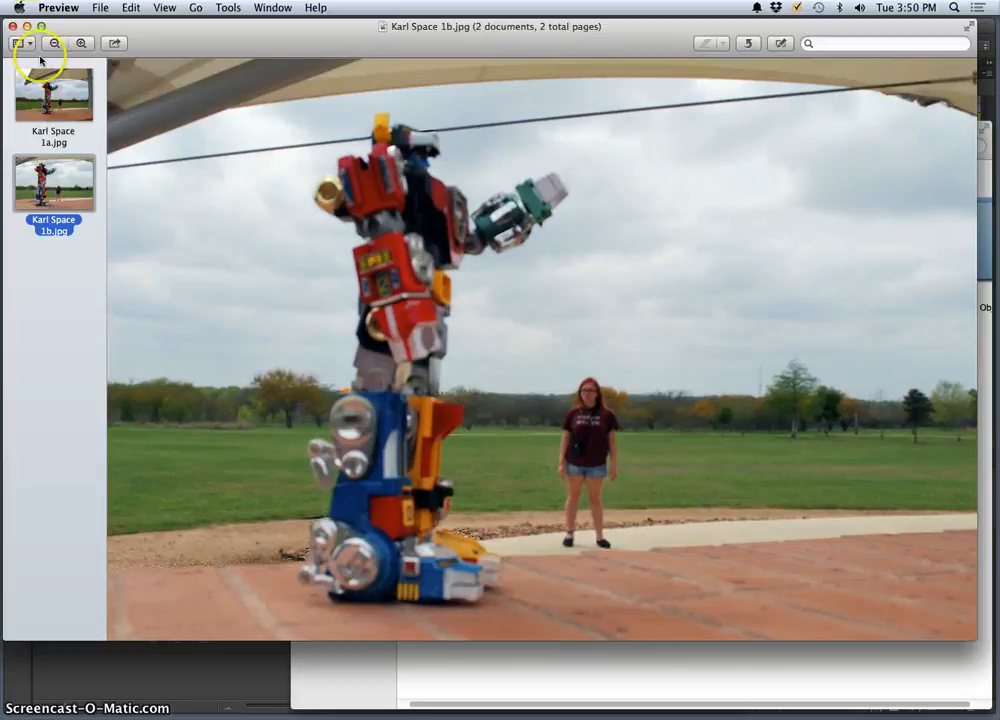
{"action": "left_click", "coordinate": [12, 28]}
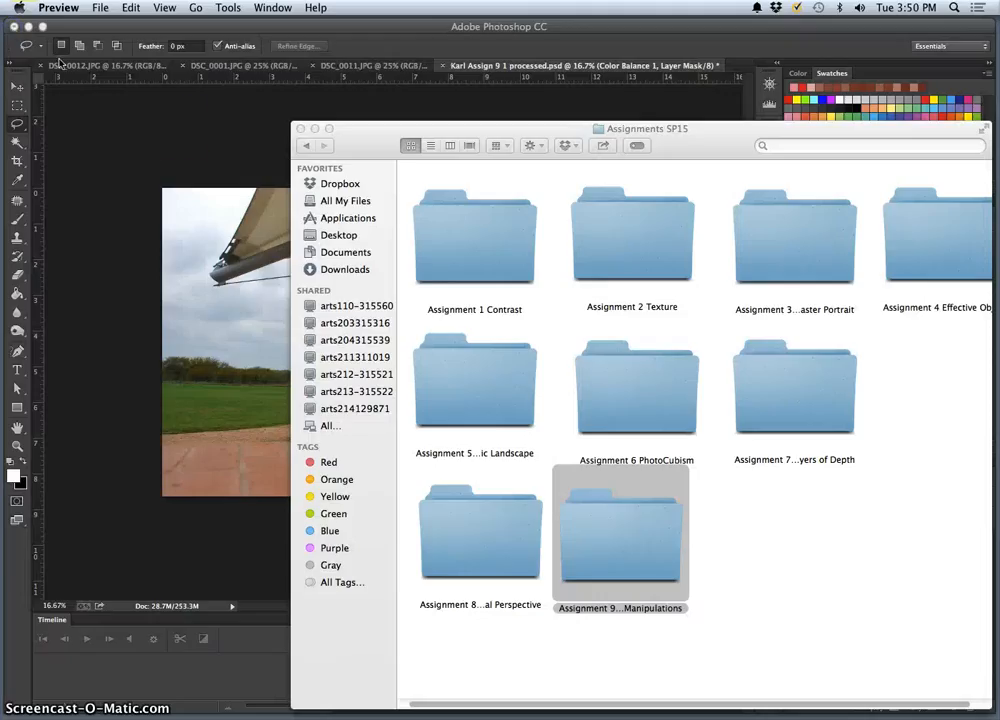
Step: Switch back to Photoshop and save the layered "Assign 9 1 processed" PSD to the Desktop under its existing name
{"action": "left_click", "coordinate": [218, 204]}
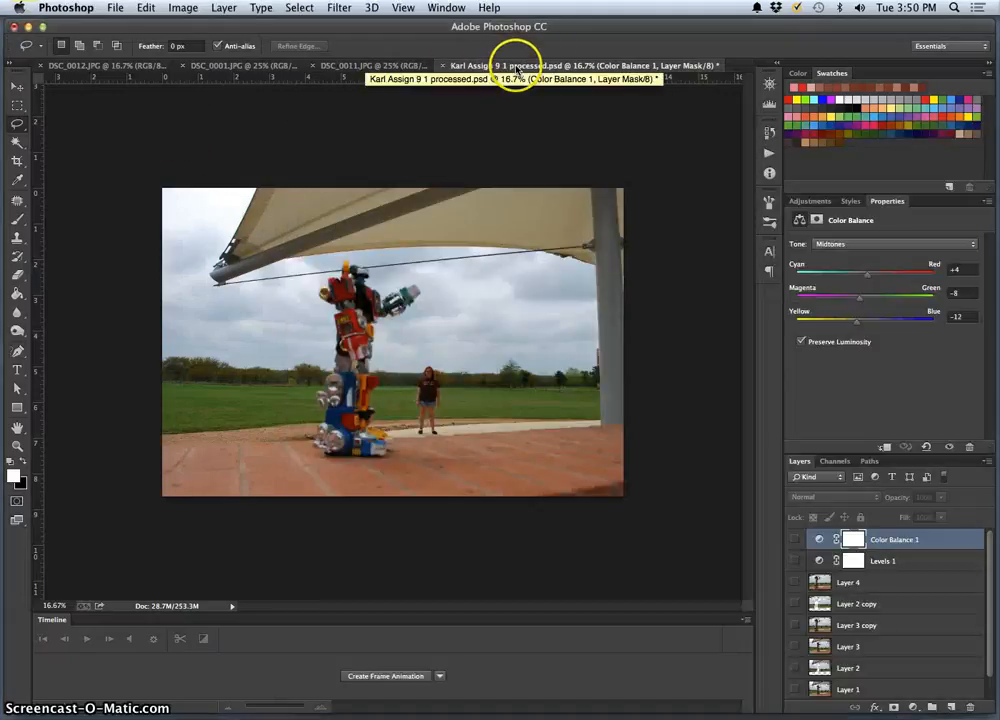
{"action": "left_click", "coordinate": [115, 7]}
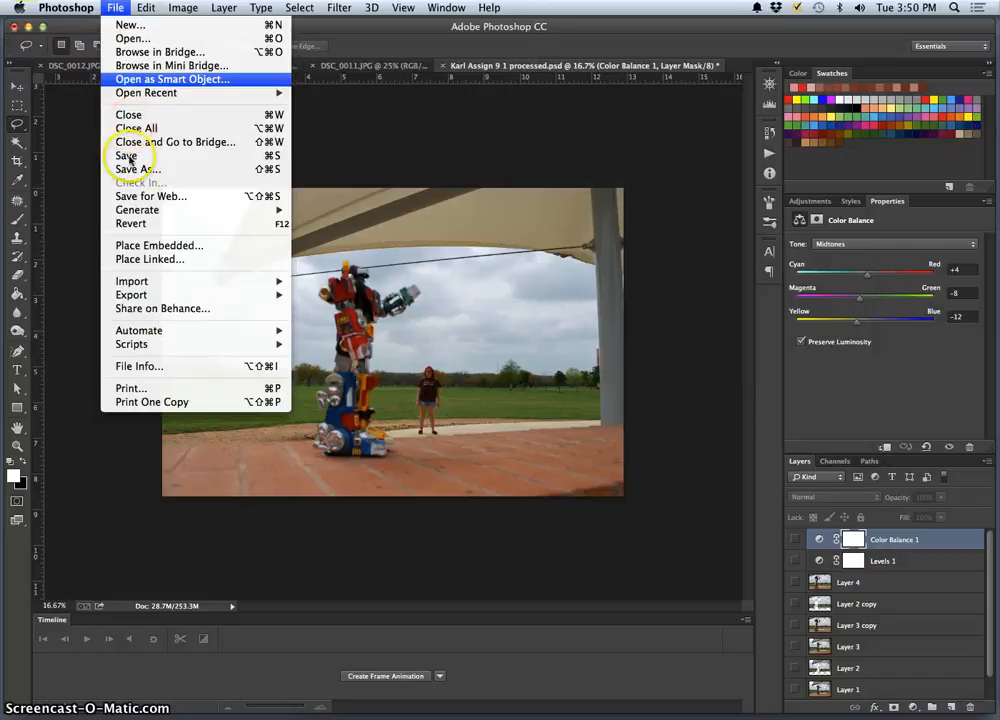
{"action": "left_click", "coordinate": [138, 167]}
{"action": "key", "text": "super+d"}
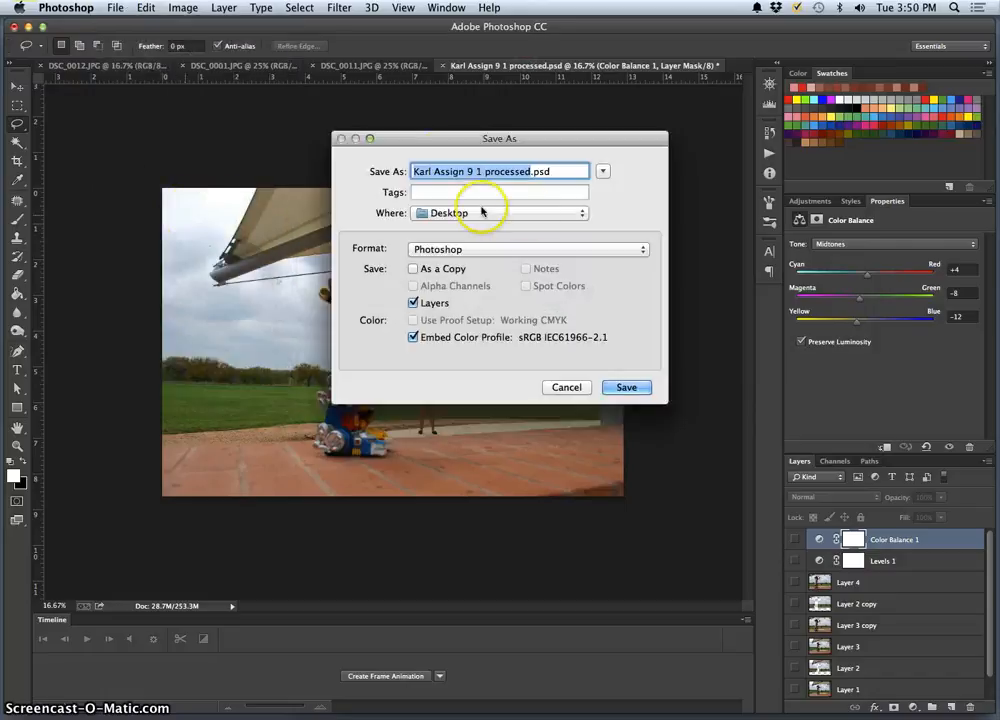
{"action": "left_click", "coordinate": [630, 388]}
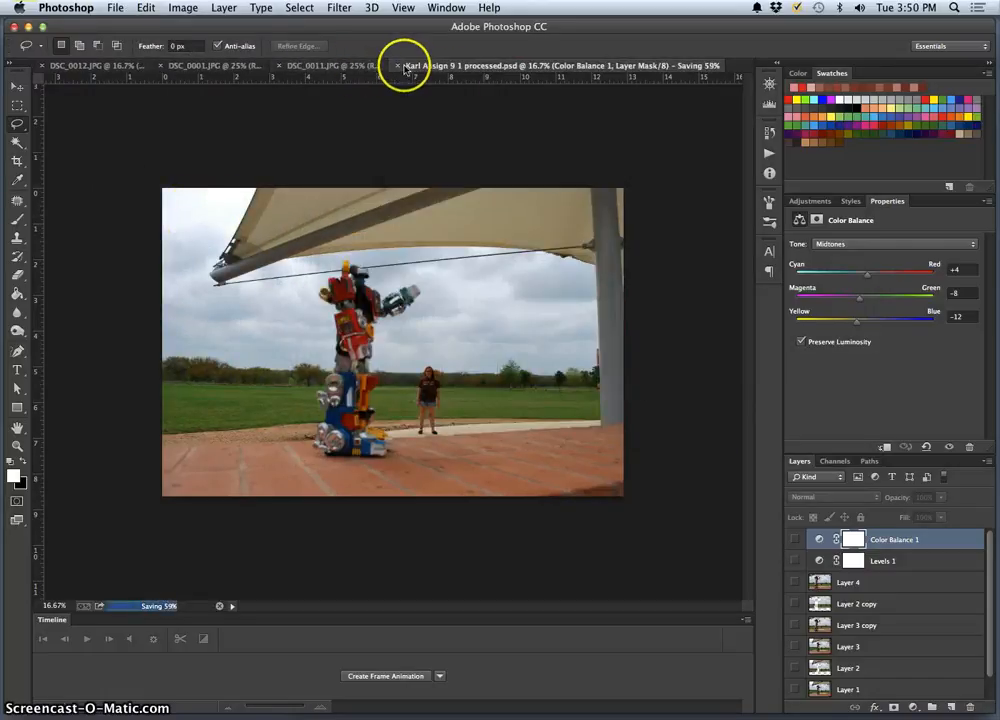
Step: Switch to the helicopter photo DSC_0011.JPG and duplicate its Background layer
{"action": "left_click", "coordinate": [363, 68]}
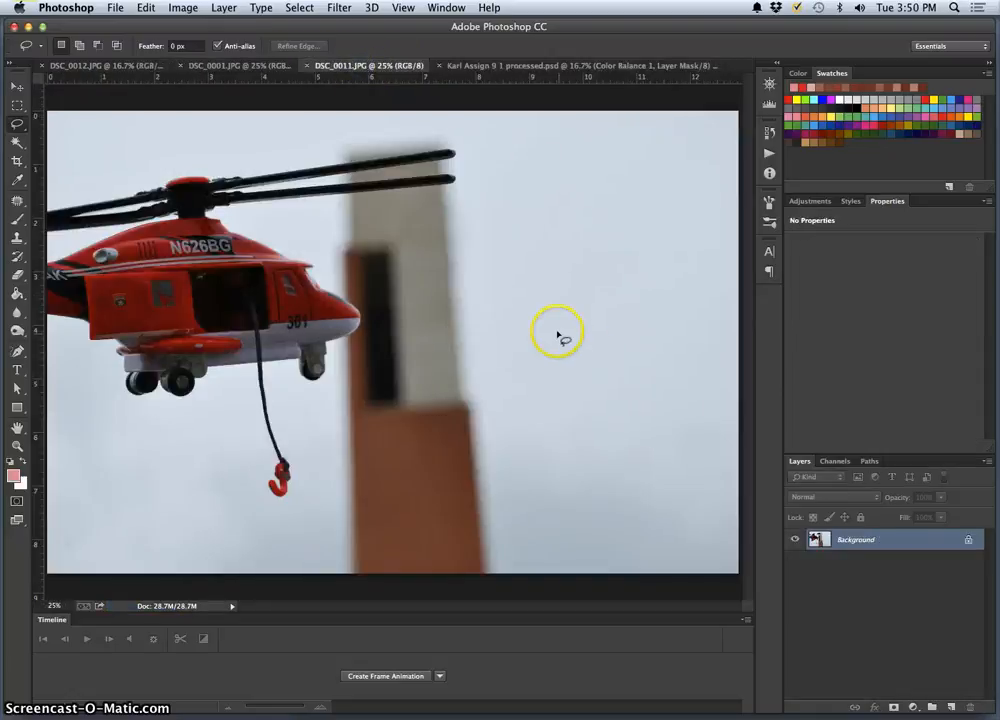
{"action": "key", "text": "super+minus"}
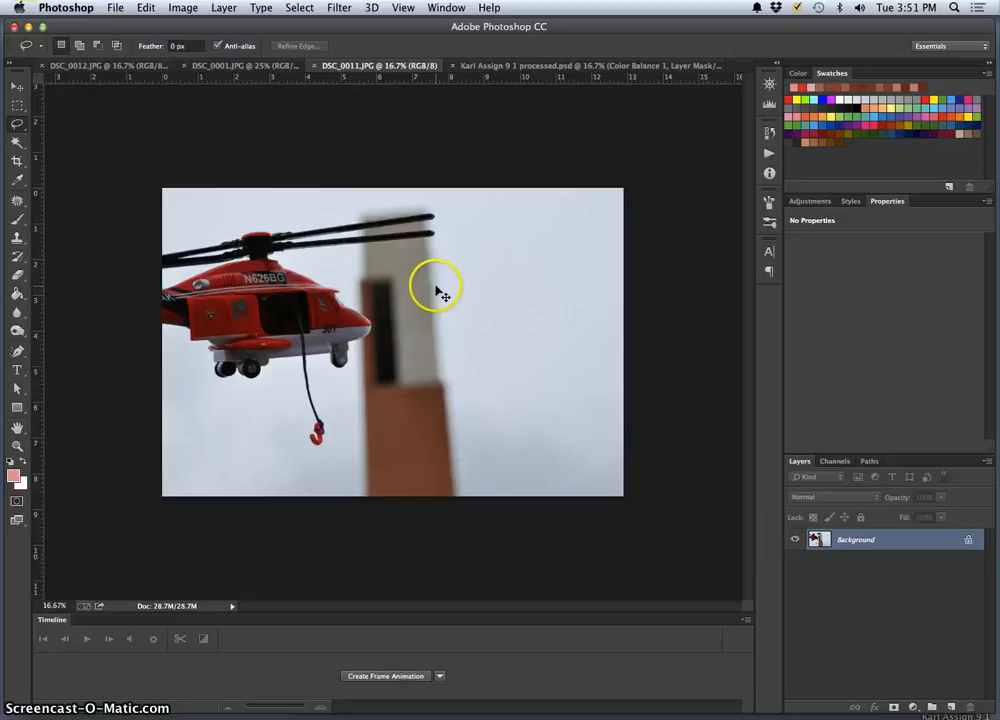
{"action": "key", "text": "super+j"}
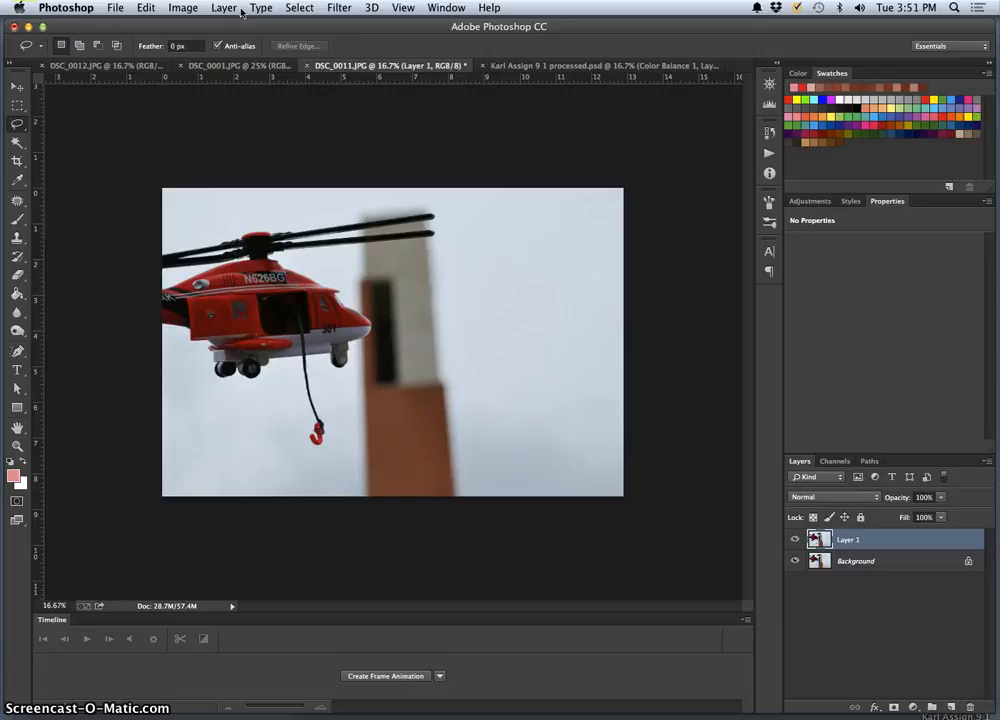
Step: Enlarge Layer 1 to about 118.5%, shift it to crop the helicopter scene tighter, and compare it with the Background
{"action": "key", "text": "super+t"}
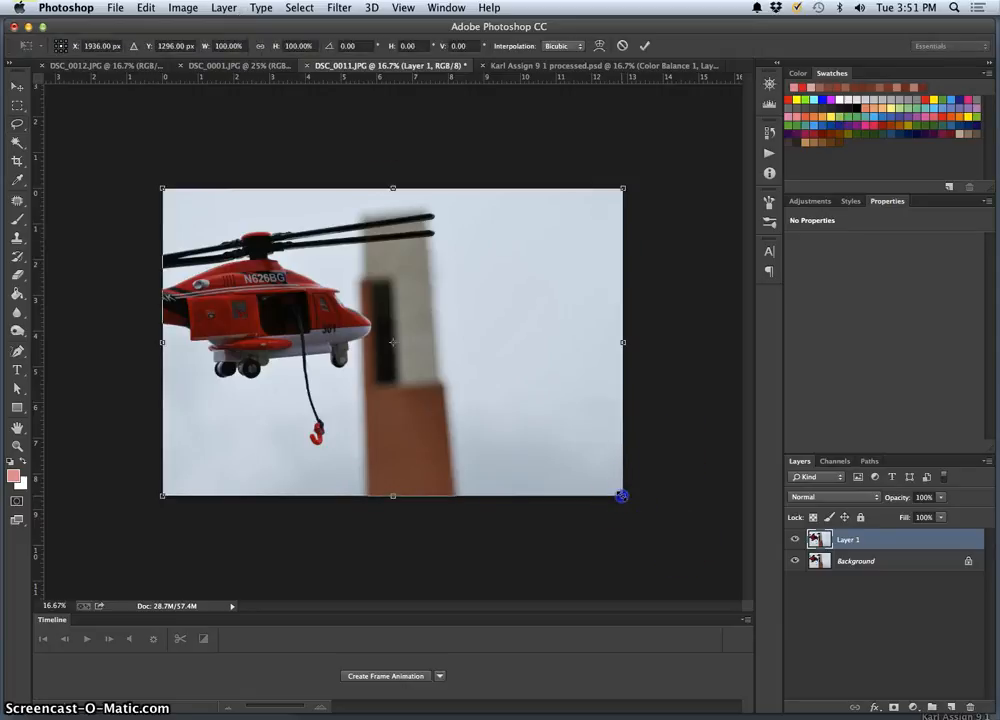
{"action": "left_click_drag", "start_coordinate": [621, 495], "coordinate": [670, 523]}
{"action": "left_click_drag", "start_coordinate": [562, 450], "coordinate": [586, 458]}
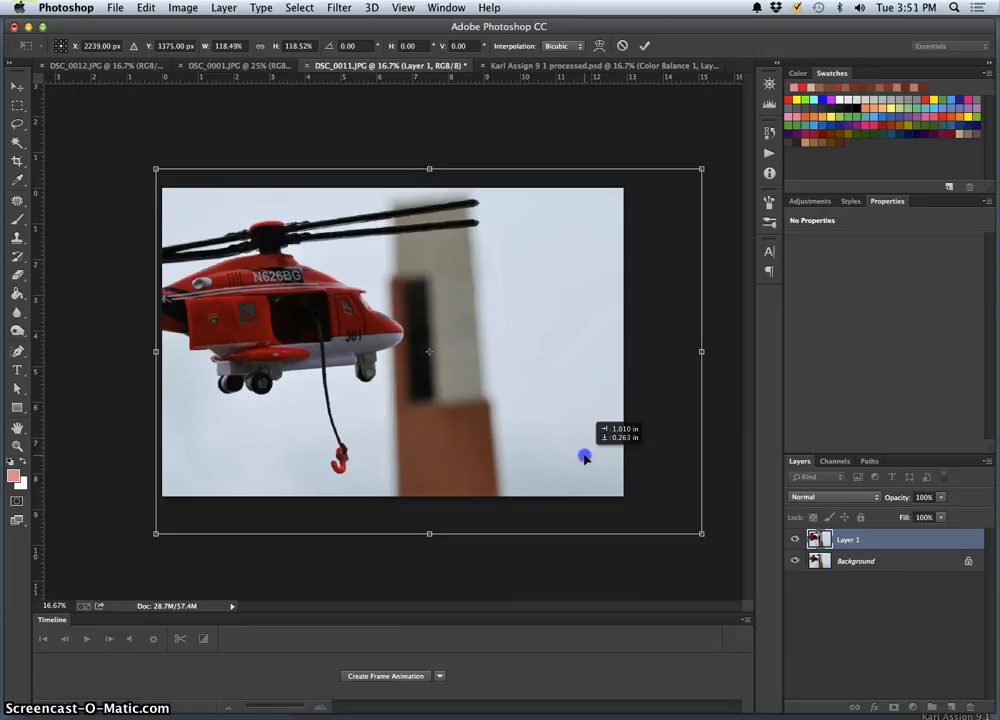
{"action": "key", "text": "Return"}
{"action": "left_click", "coordinate": [796, 541]}
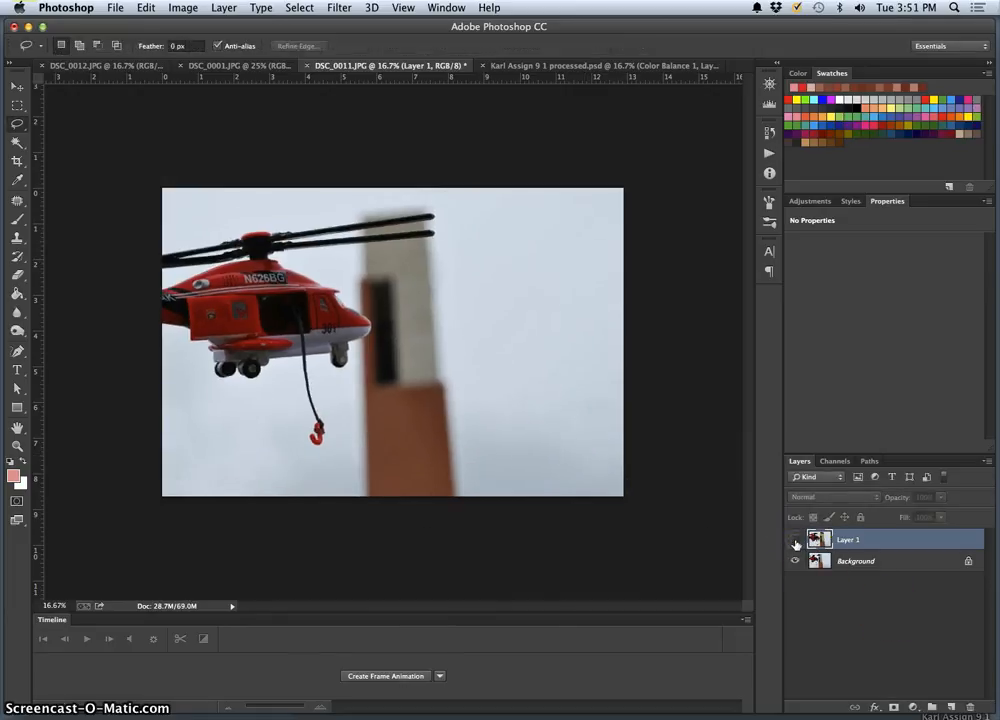
{"action": "left_click", "coordinate": [796, 541]}
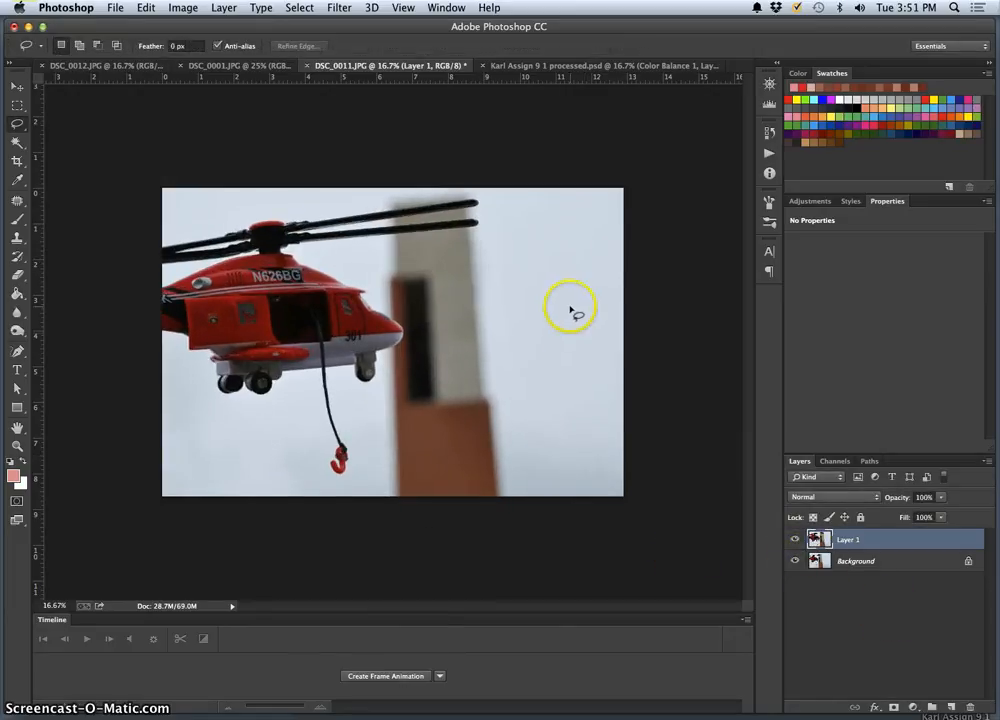